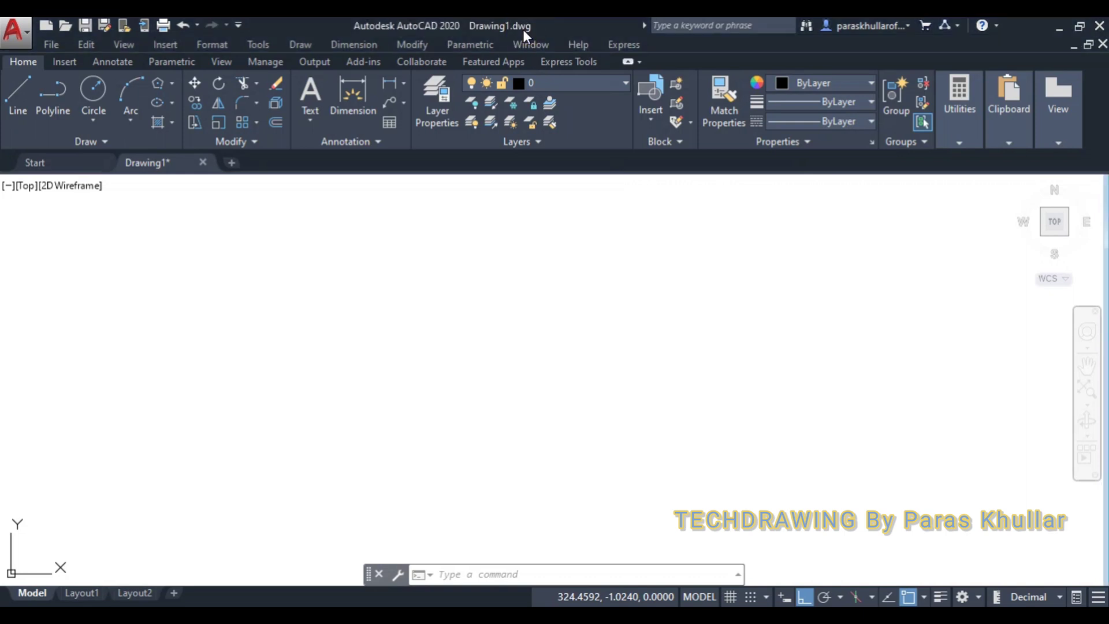
- Draw a six-sided polygon by edge with a 20-unit edge length
{"action": "left_click", "coordinate": [158, 85]}
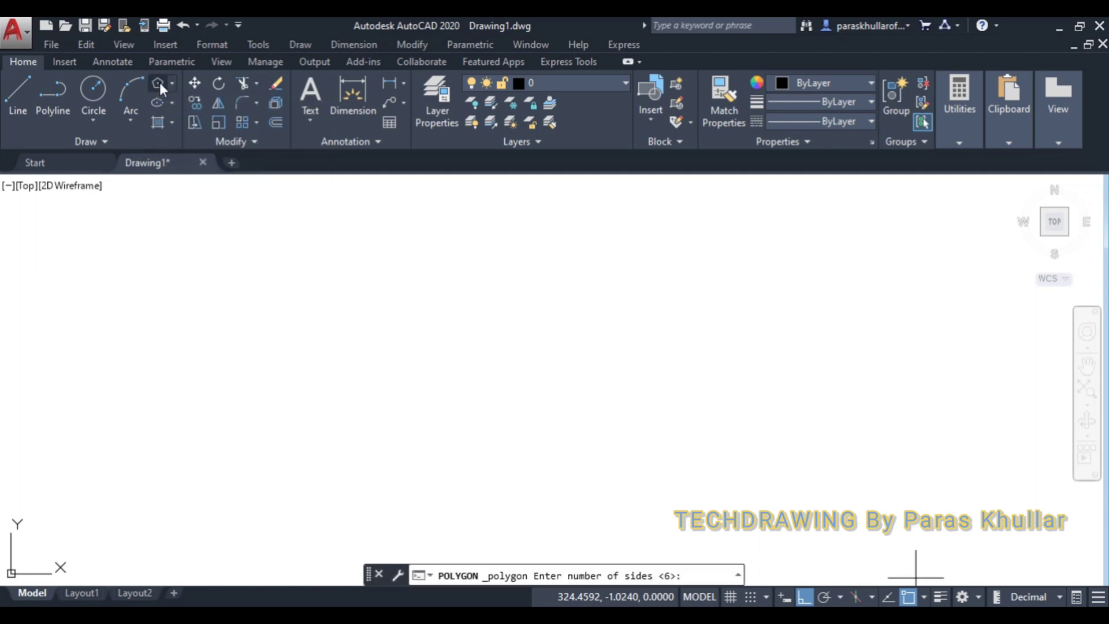
{"action": "left_click", "coordinate": [703, 572]}
{"action": "type", "text": "6"}
{"action": "key", "text": "Return"}
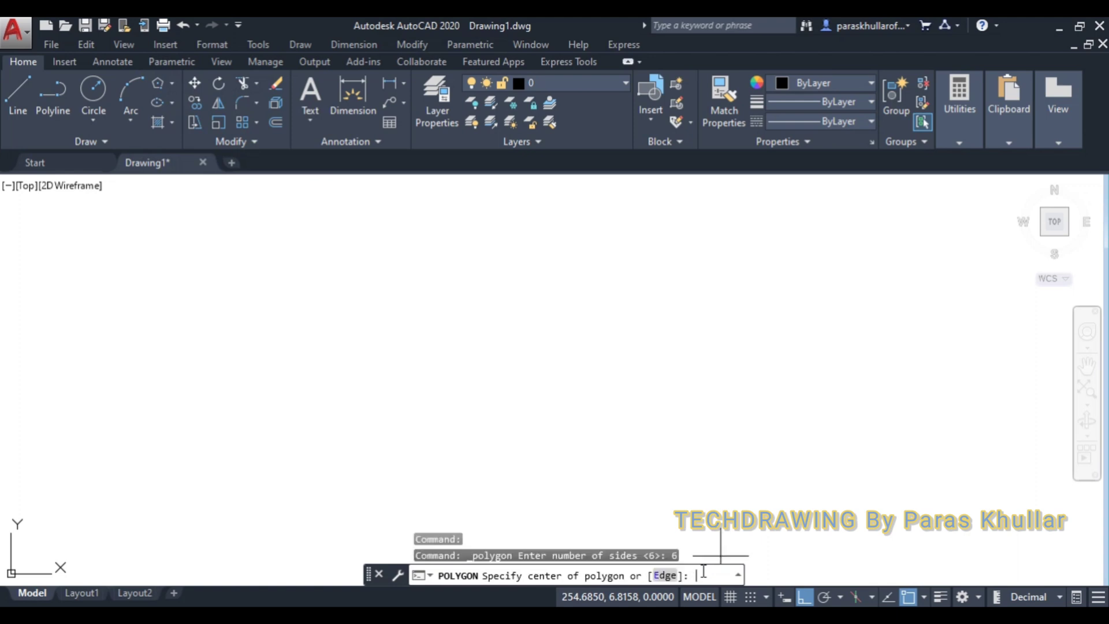
{"action": "left_click", "coordinate": [669, 575]}
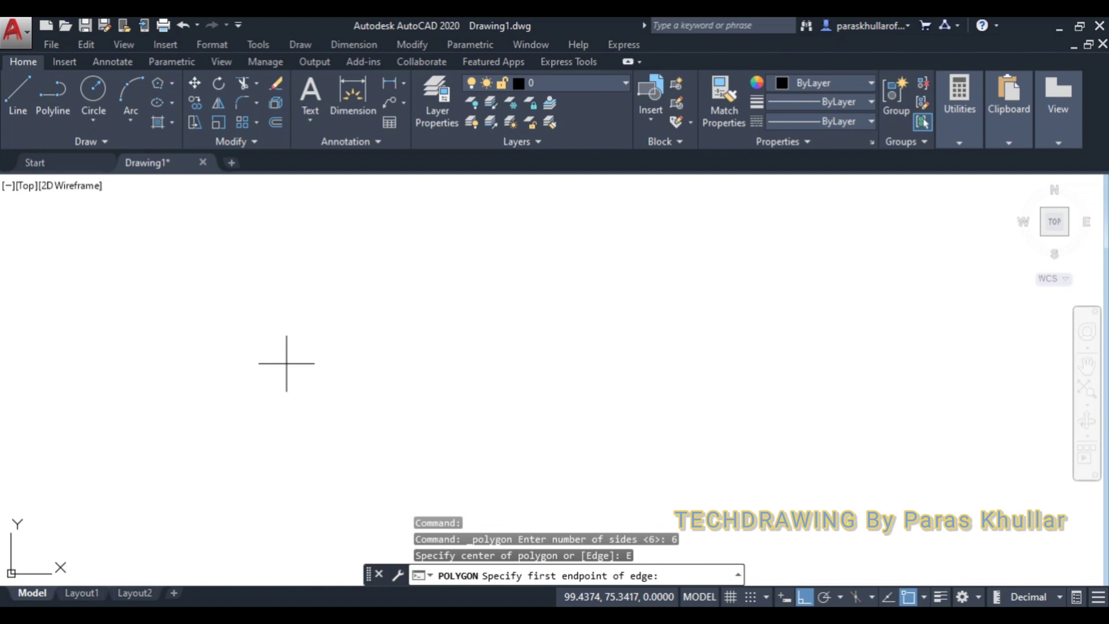
{"action": "left_click", "coordinate": [263, 315]}
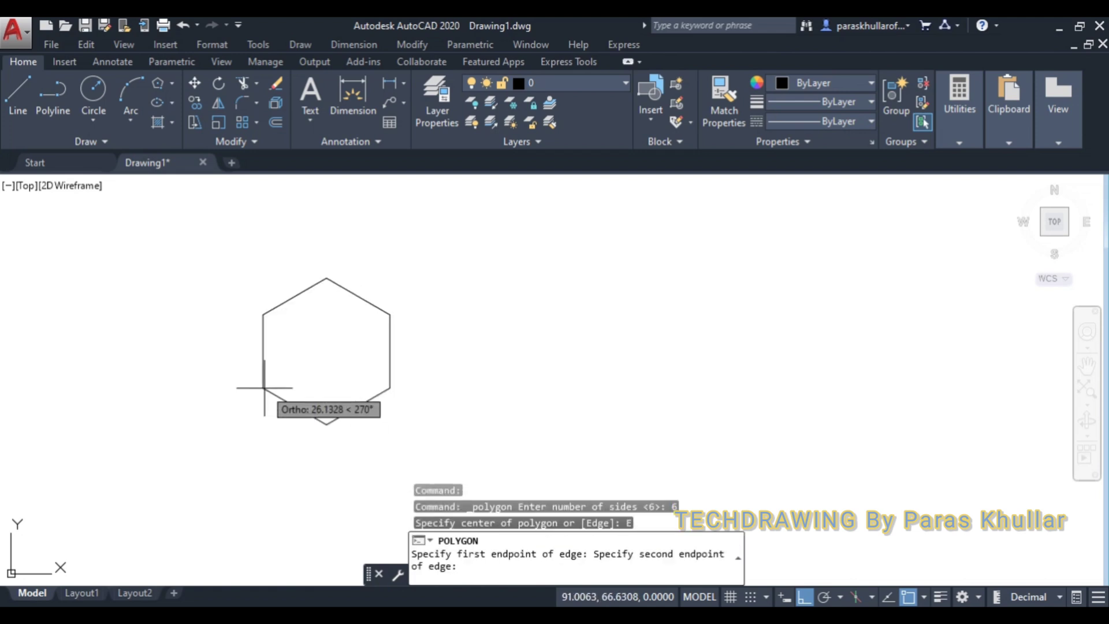
{"action": "type", "text": "20"}
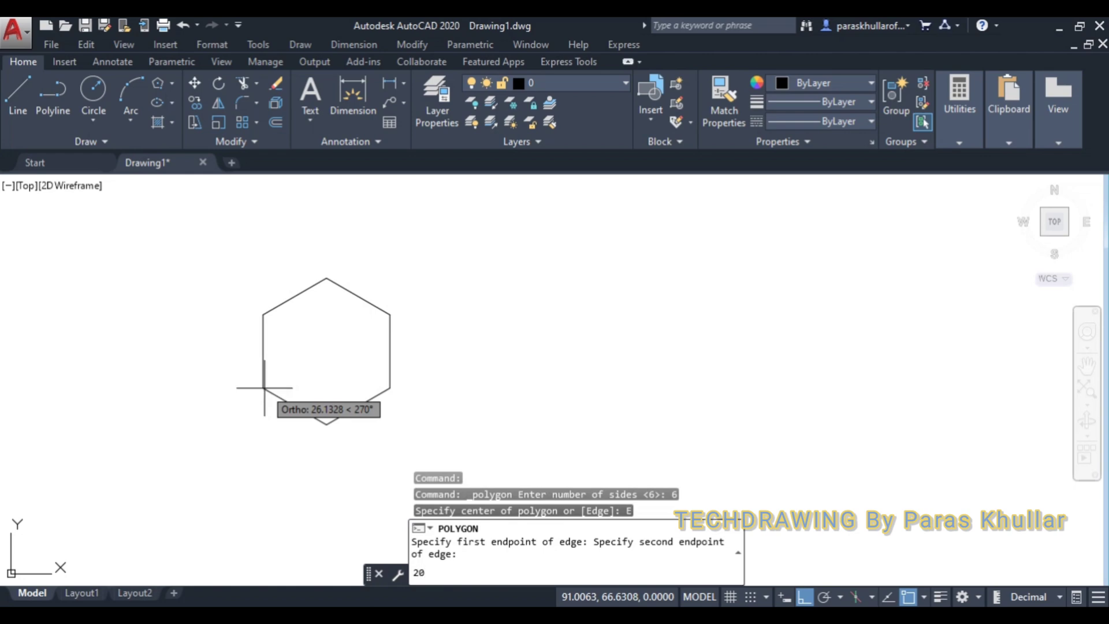
{"action": "key", "text": "Return"}
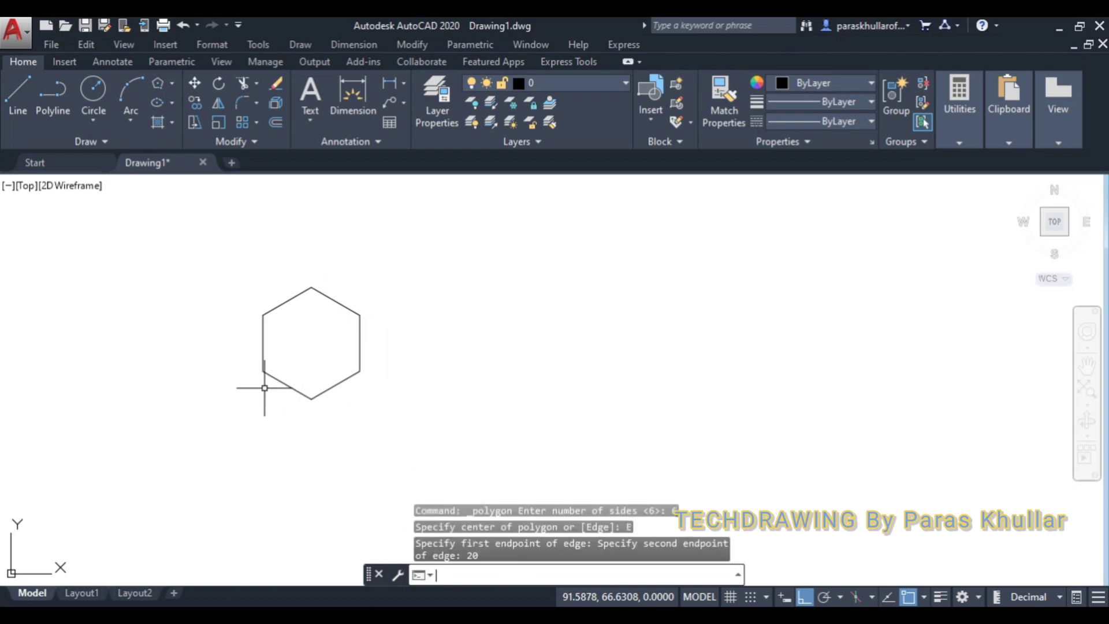
- Move the hexagon slightly right and down
{"action": "middle_click_drag", "start_coordinate": [413, 302], "coordinate": [432, 315]}
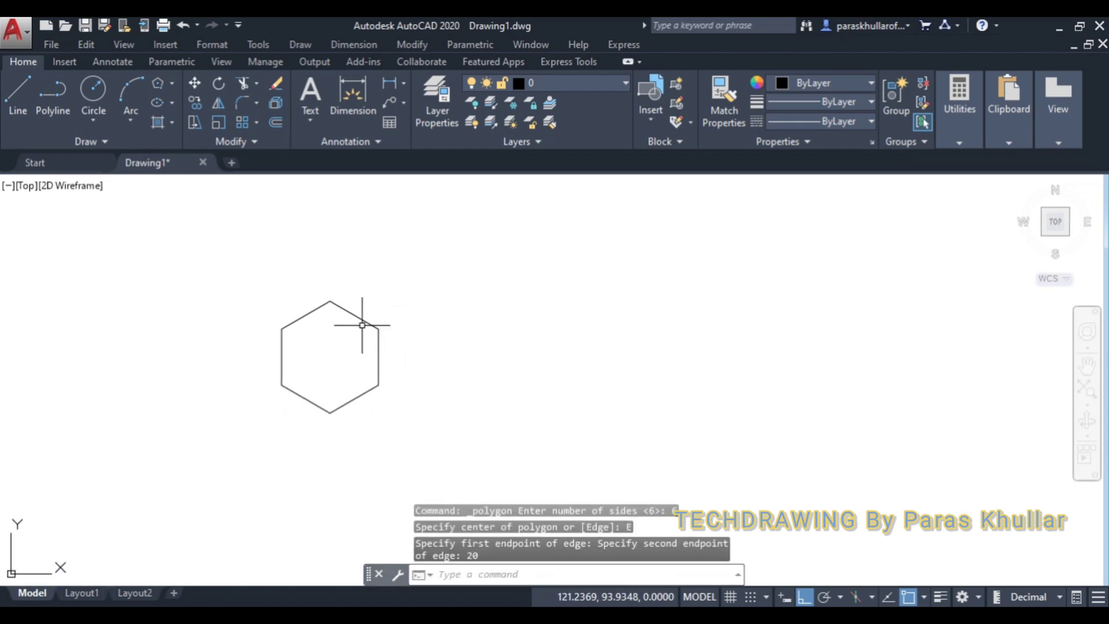
{"action": "left_click", "coordinate": [362, 319]}
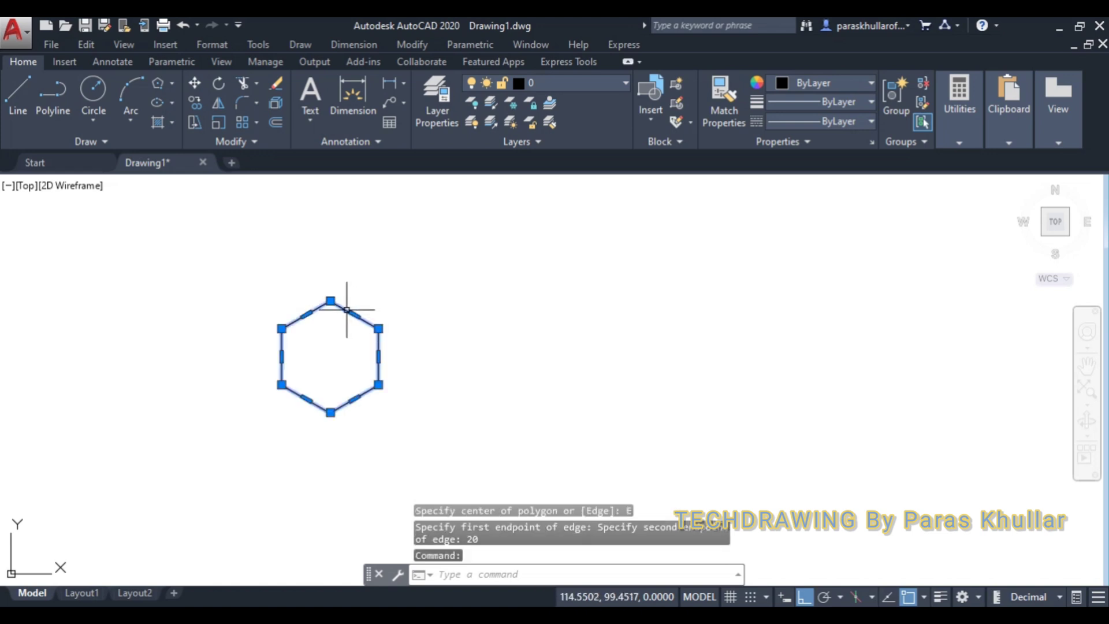
{"action": "left_click_drag", "start_coordinate": [354, 314], "coordinate": [386, 335]}
{"action": "left_click", "coordinate": [384, 333]}
- Give the hexagon a 1.00 mm lineweight and turn on lineweight display
{"action": "left_click", "coordinate": [805, 99]}
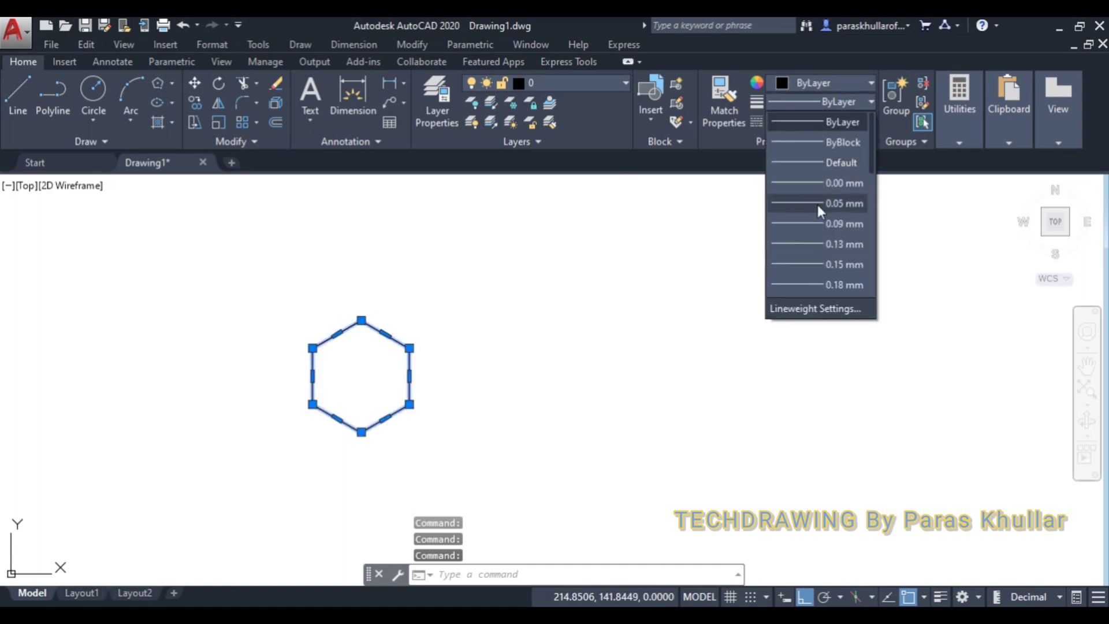
{"action": "scroll", "coordinate": [816, 205], "scroll_direction": "down", "scroll_amount": 5}
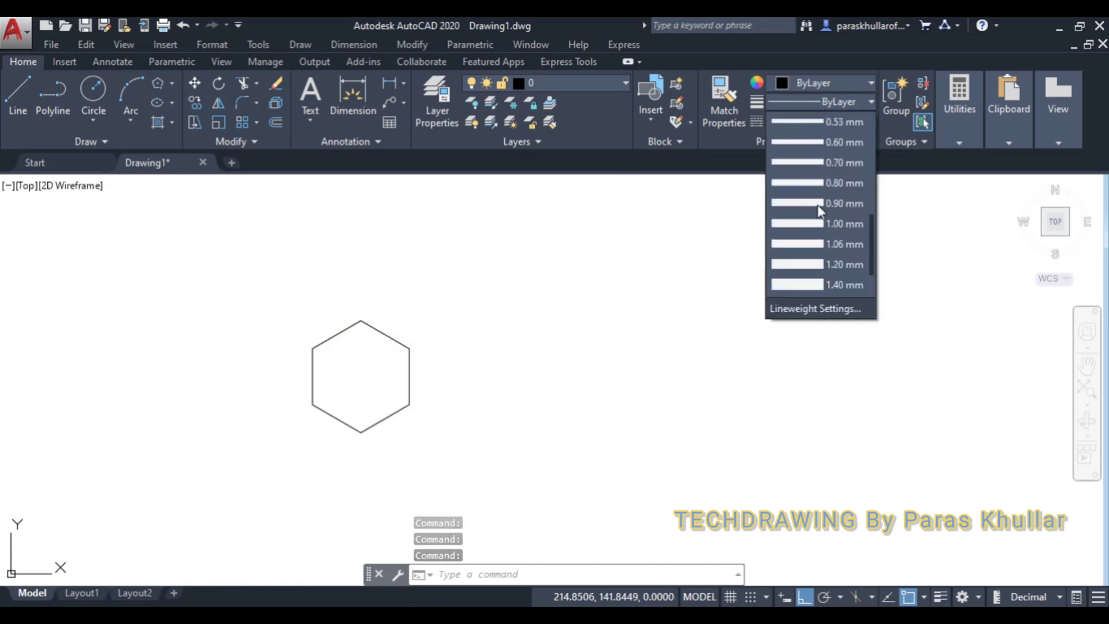
{"action": "left_click", "coordinate": [809, 224]}
{"action": "key", "text": "Escape"}
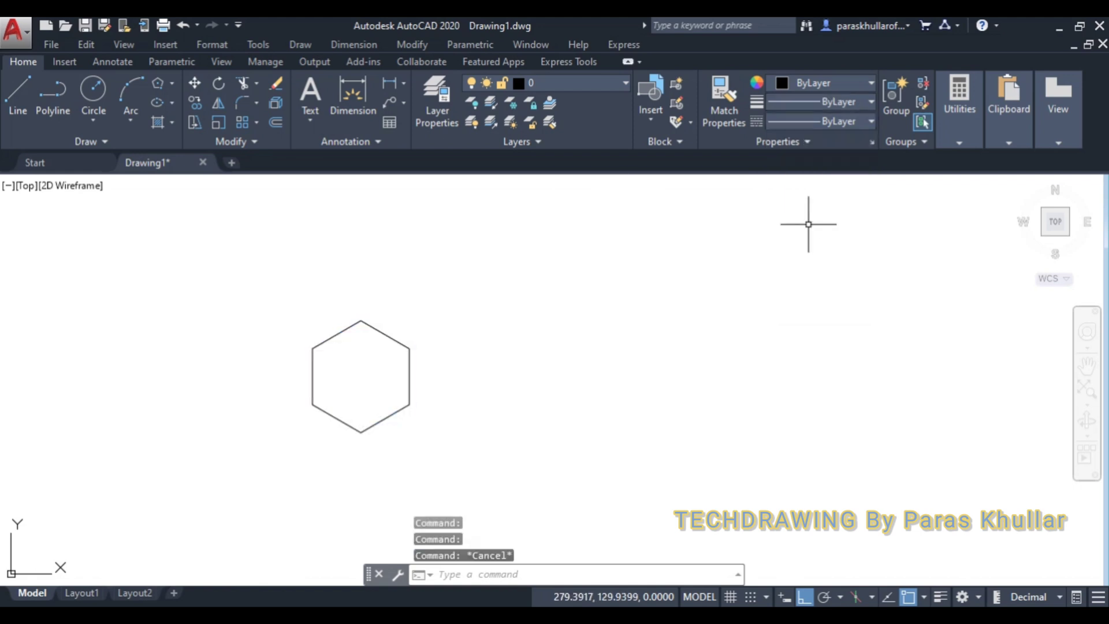
{"action": "left_click", "coordinate": [940, 597]}
{"action": "key", "text": "Escape"}
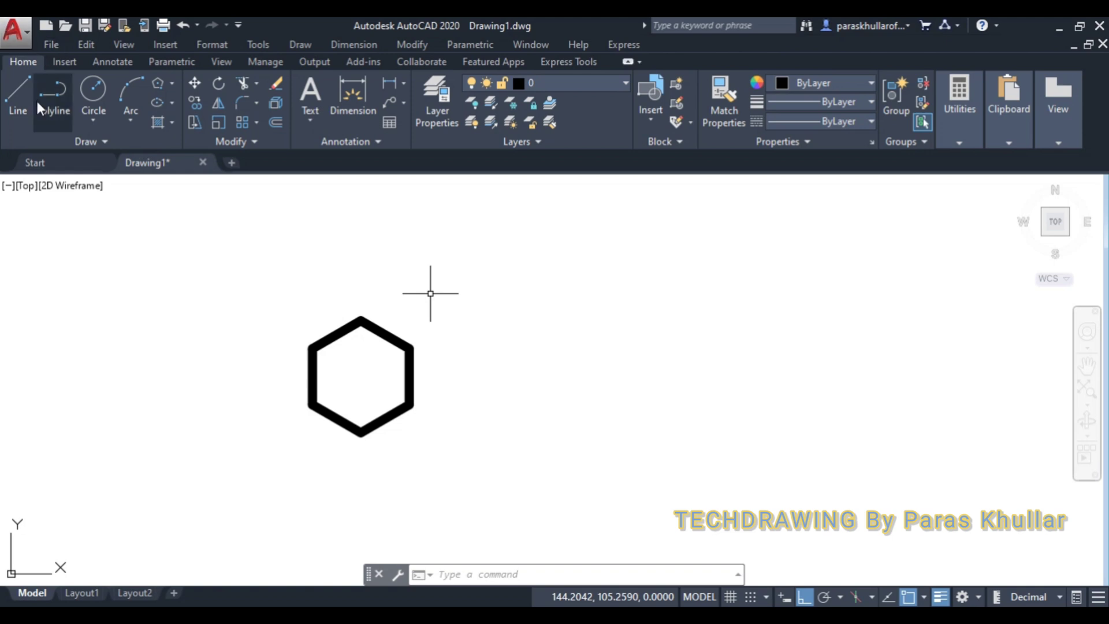
- Draw a 15-unit vertical line up from the hexagon's top corner
{"action": "left_click", "coordinate": [18, 93]}
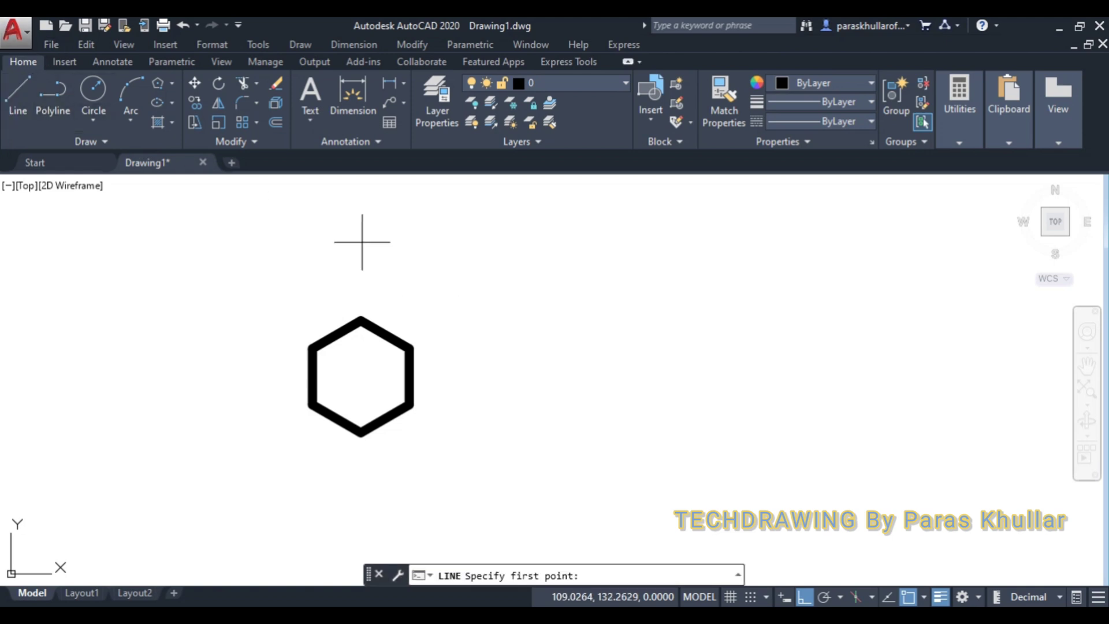
{"action": "left_click", "coordinate": [362, 320]}
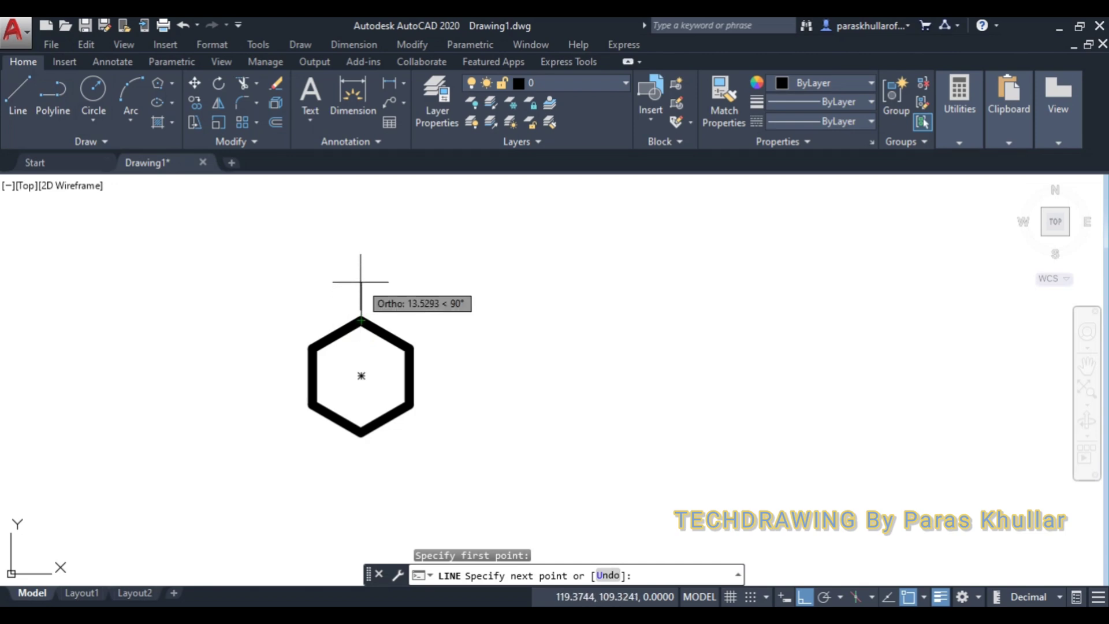
{"action": "type", "text": "15"}
{"action": "key", "text": "Return"}
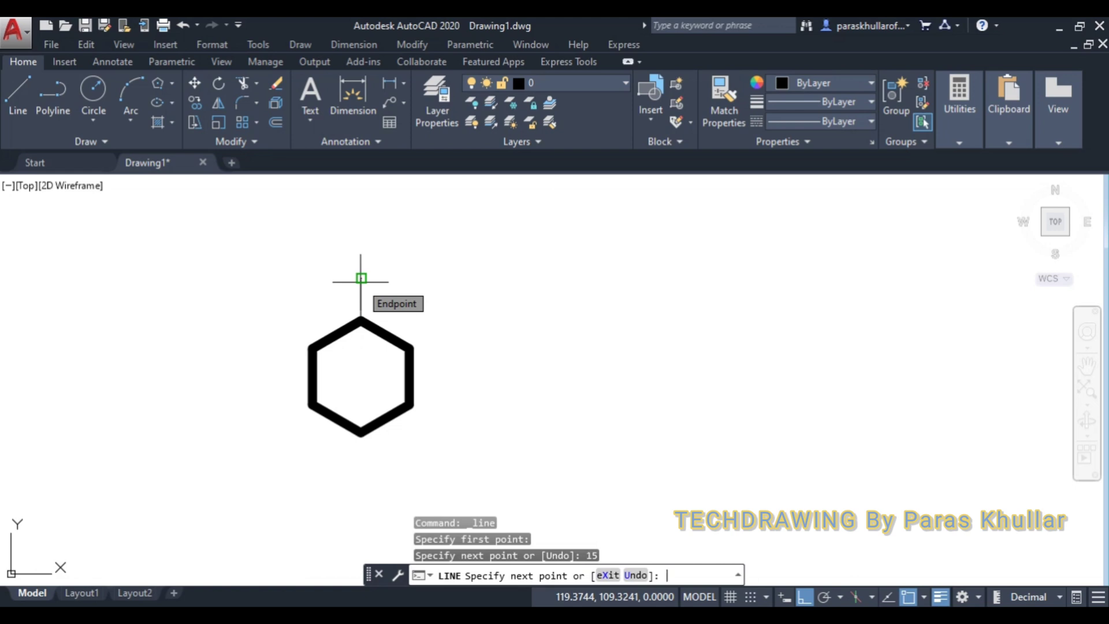
{"action": "right_click", "coordinate": [405, 250]}
{"action": "left_click", "coordinate": [417, 250]}
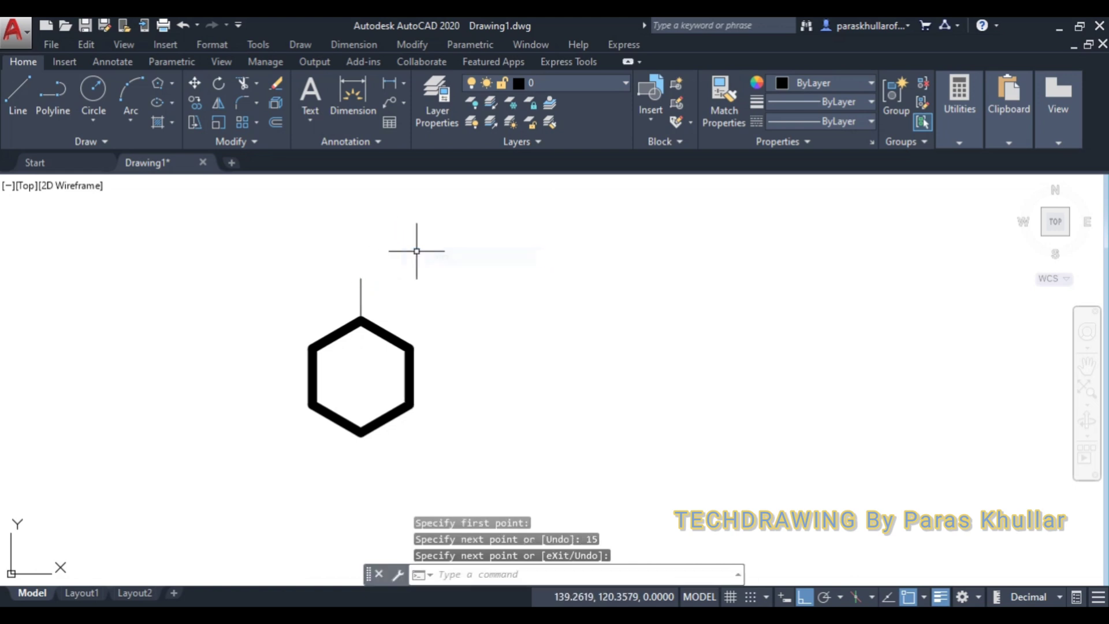
- With Object Snap Tracking on, draw a long horizontal reference line through the vertical line's top
{"action": "left_click", "coordinate": [21, 96]}
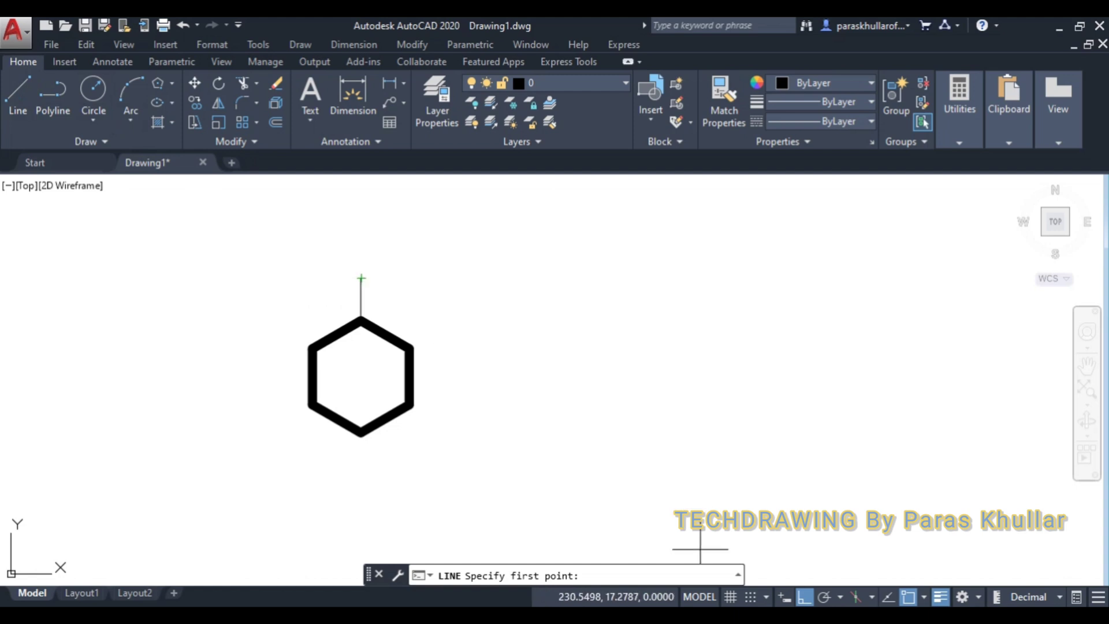
{"action": "left_click", "coordinate": [889, 599]}
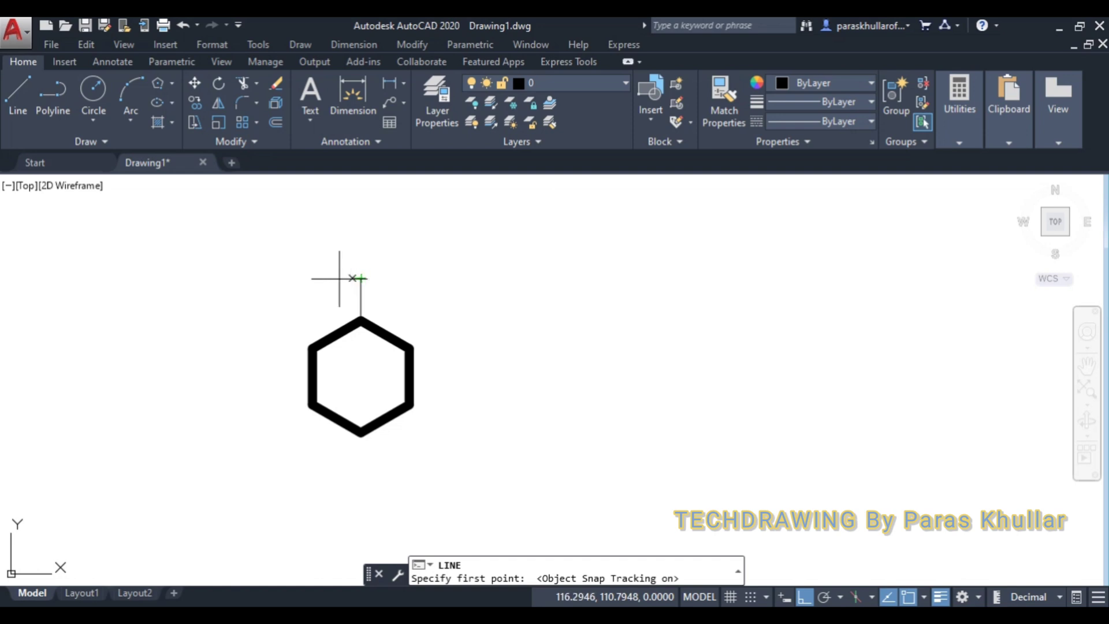
{"action": "left_click", "coordinate": [275, 278]}
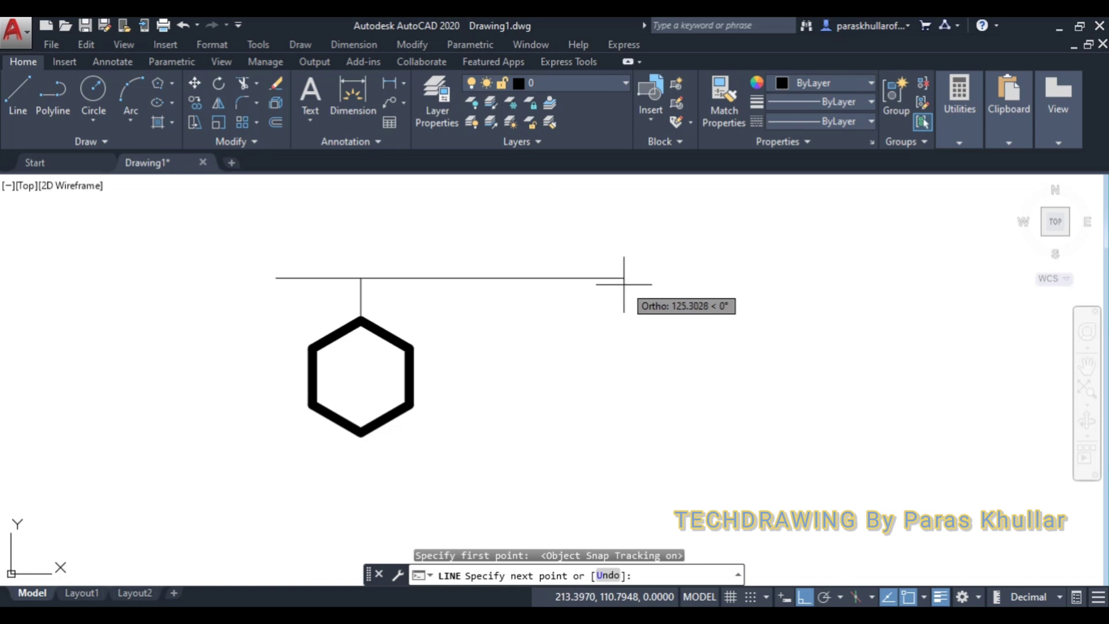
{"action": "left_click", "coordinate": [624, 284]}
{"action": "key", "text": "Escape"}
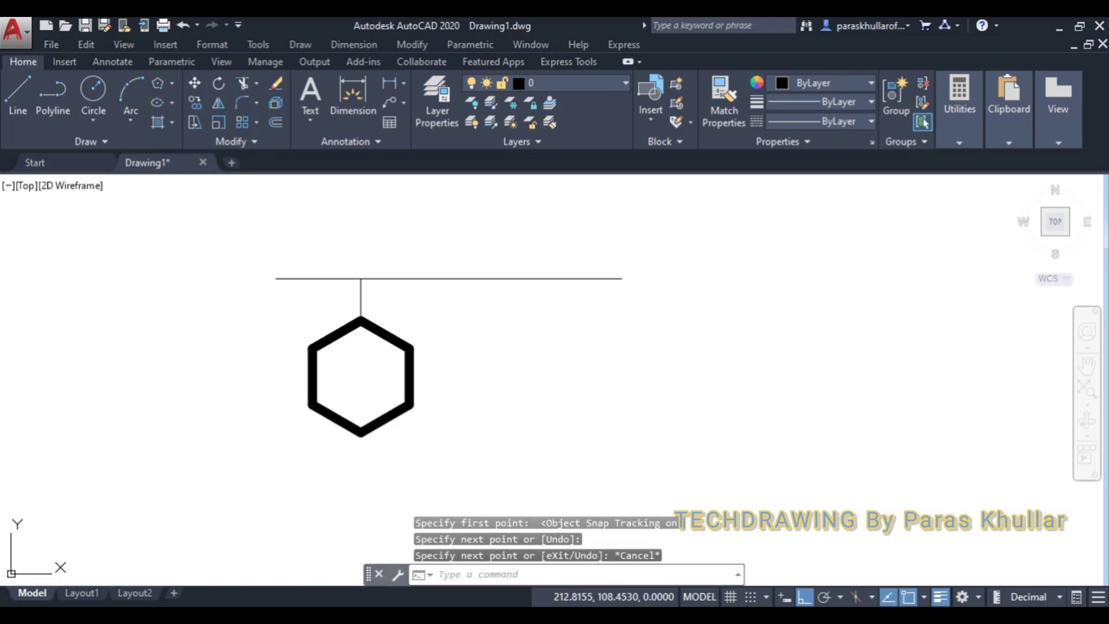
- Set the horizontal reference line's lineweight to 0.50 mm
{"action": "left_click", "coordinate": [595, 323]}
{"action": "left_click", "coordinate": [512, 275]}
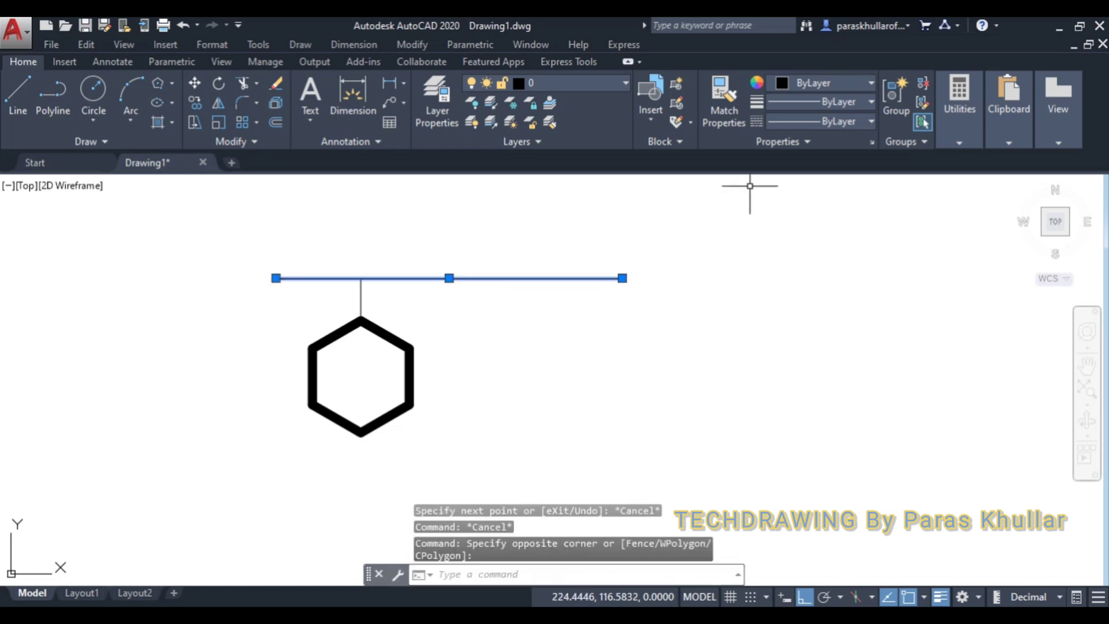
{"action": "left_click", "coordinate": [814, 101]}
{"action": "scroll", "coordinate": [807, 206], "scroll_direction": "down", "scroll_amount": 1}
{"action": "scroll", "coordinate": [809, 213], "scroll_direction": "down", "scroll_amount": 2}
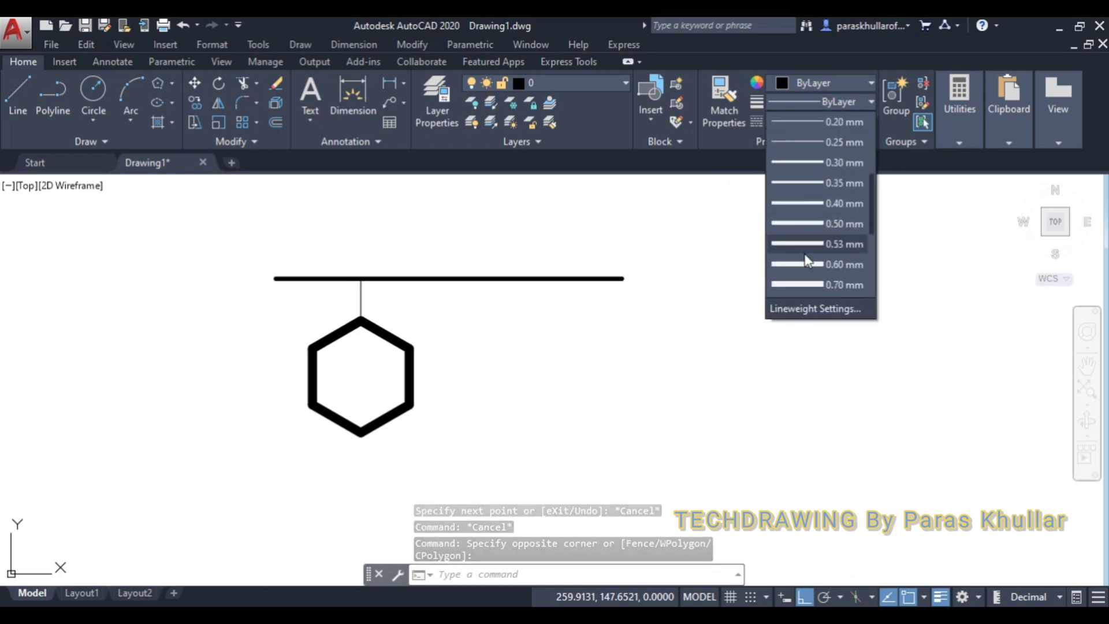
{"action": "left_click", "coordinate": [810, 223]}
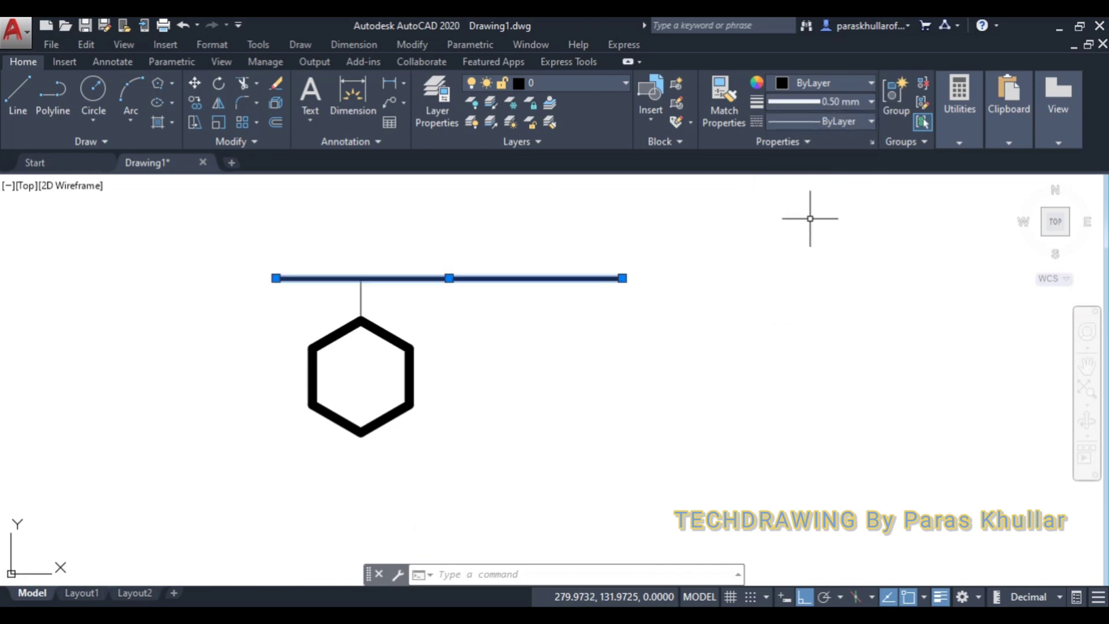
{"action": "key", "text": "Escape"}
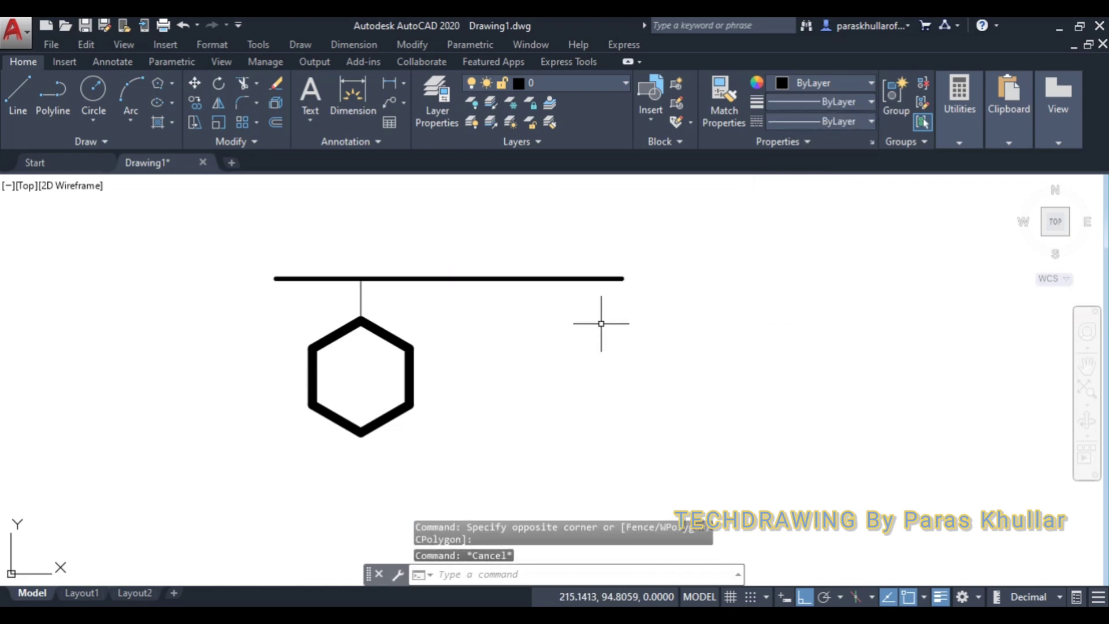
{"action": "middle_click_drag", "start_coordinate": [595, 324], "coordinate": [612, 368]}
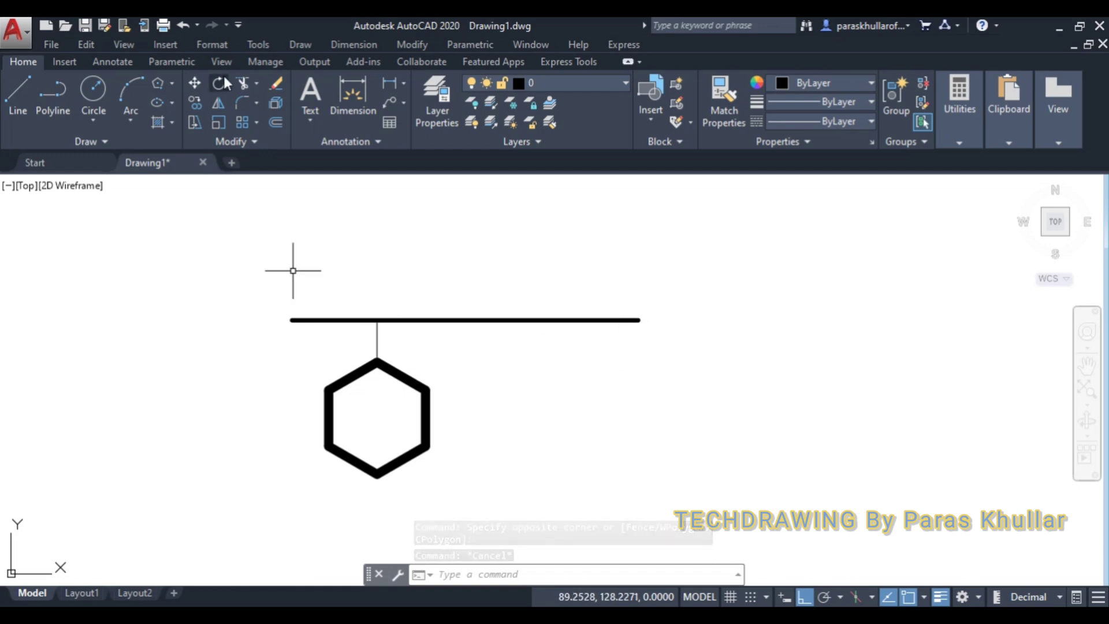
- With tracking and Ortho off, create a multiline text box beside the hexagon containing 'a'
{"action": "left_click", "coordinate": [310, 90]}
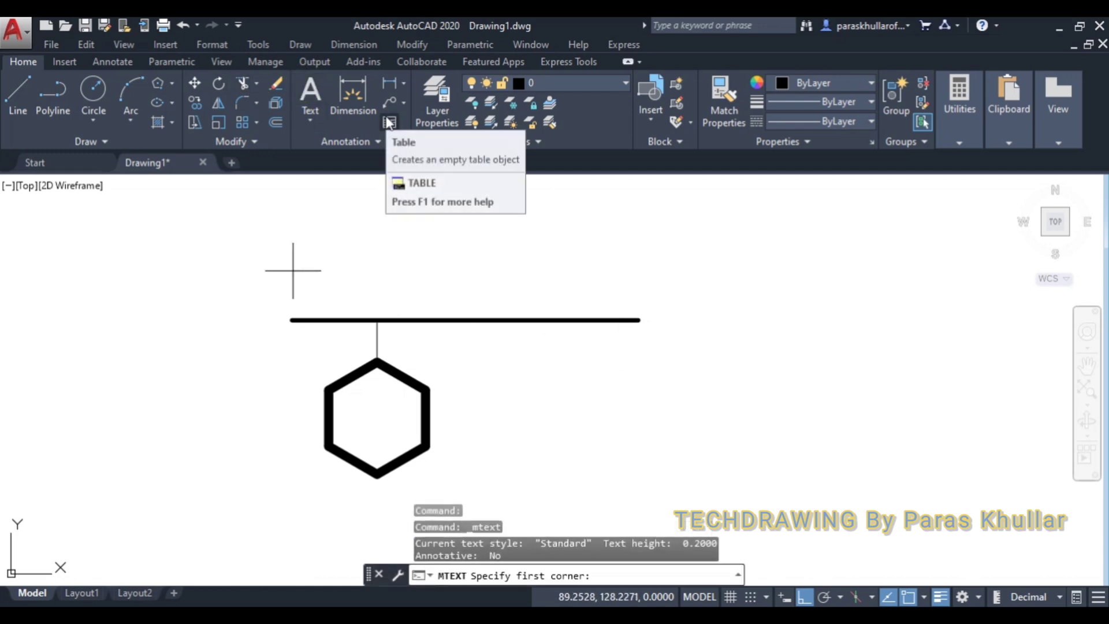
{"action": "left_click", "coordinate": [890, 599]}
{"action": "left_click", "coordinate": [805, 597]}
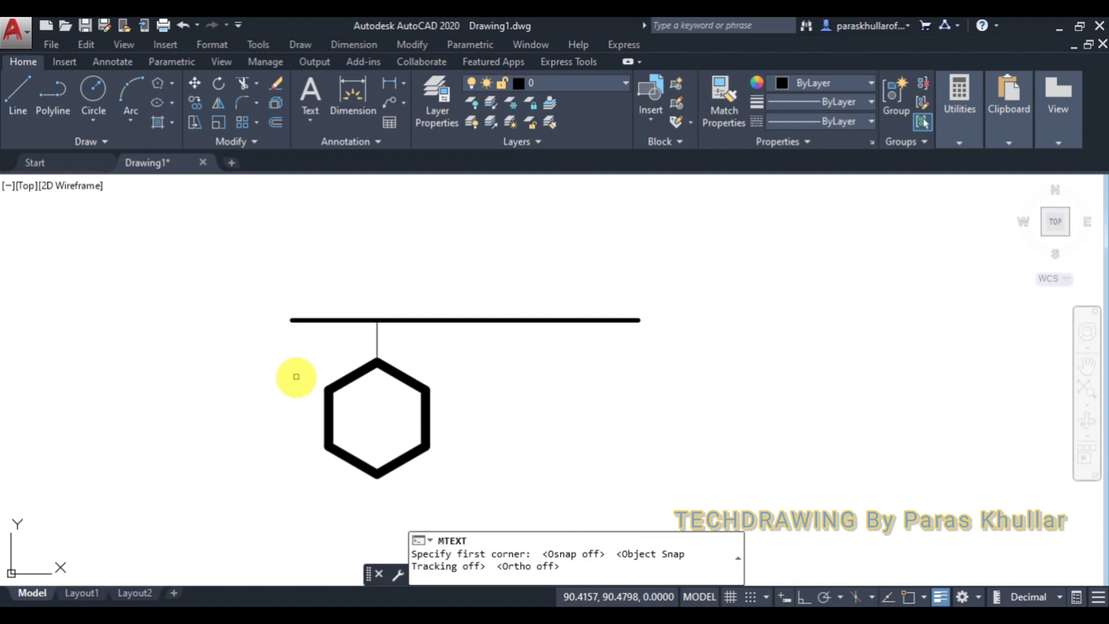
{"action": "left_click", "coordinate": [297, 377]}
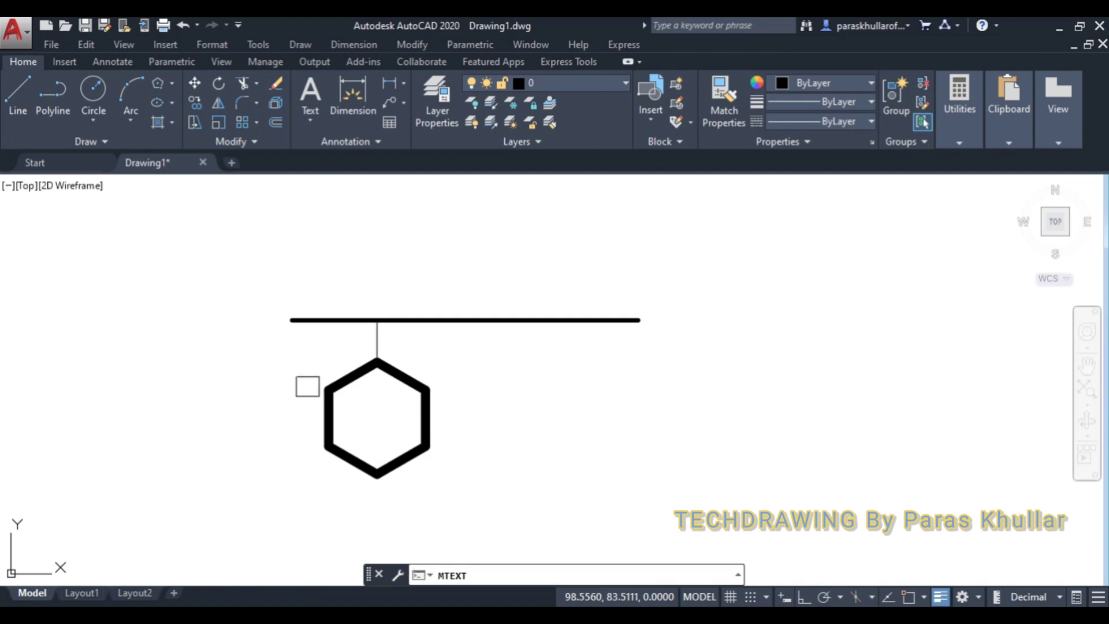
{"action": "left_click", "coordinate": [320, 398]}
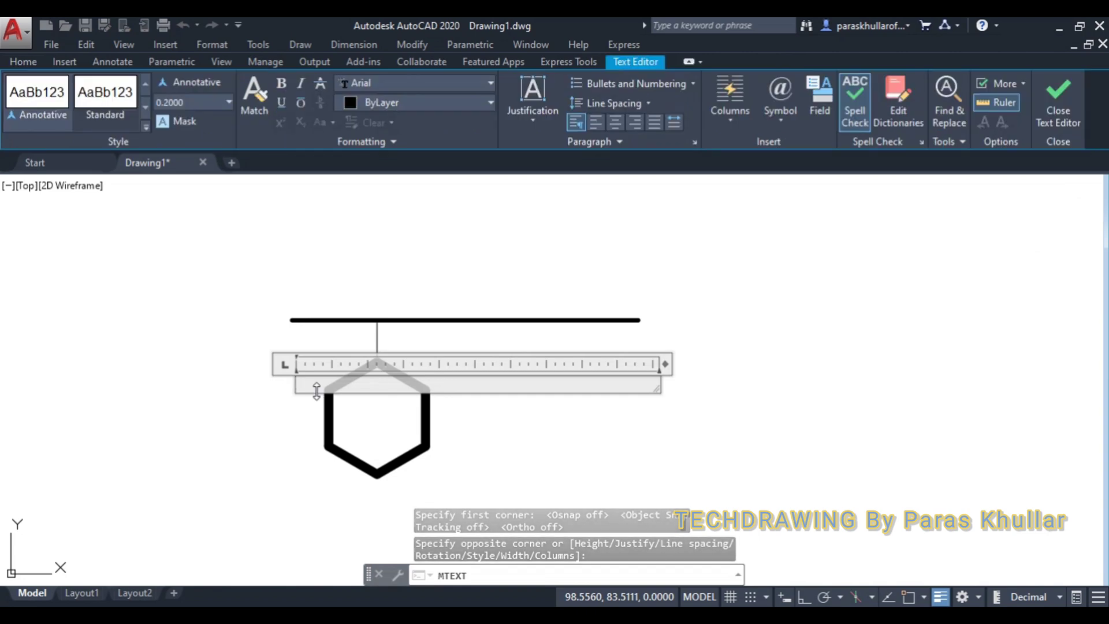
{"action": "type", "text": "a"}
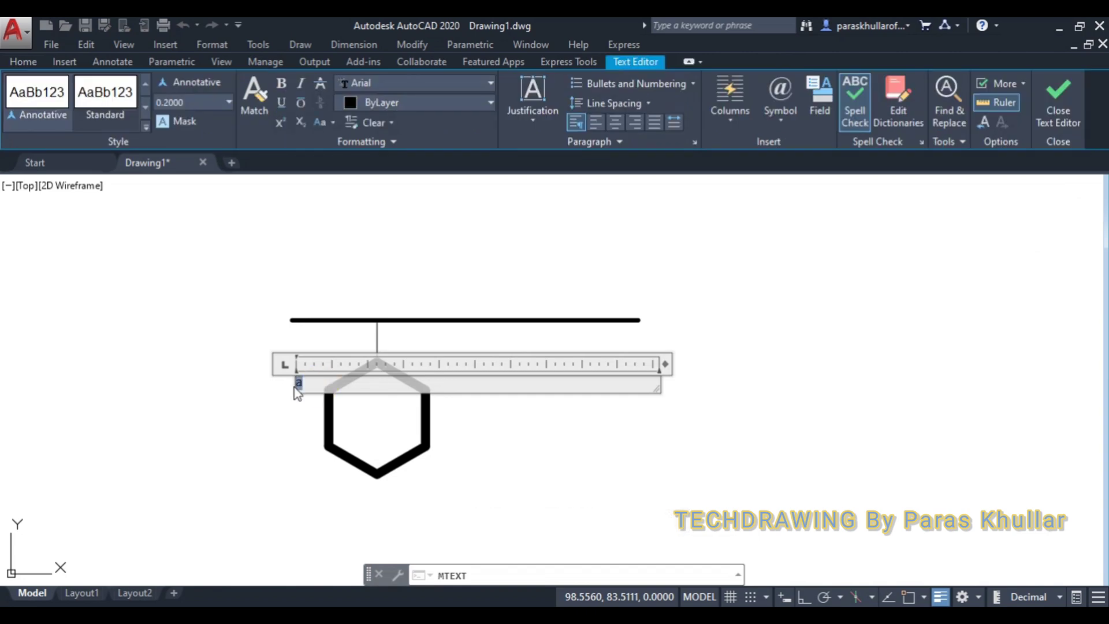
- Make the 'a' 5 units tall in Times New Roman and place it by the upper-left vertex
{"action": "left_click", "coordinate": [189, 103]}
{"action": "type", "text": "5"}
{"action": "key", "text": "Return"}
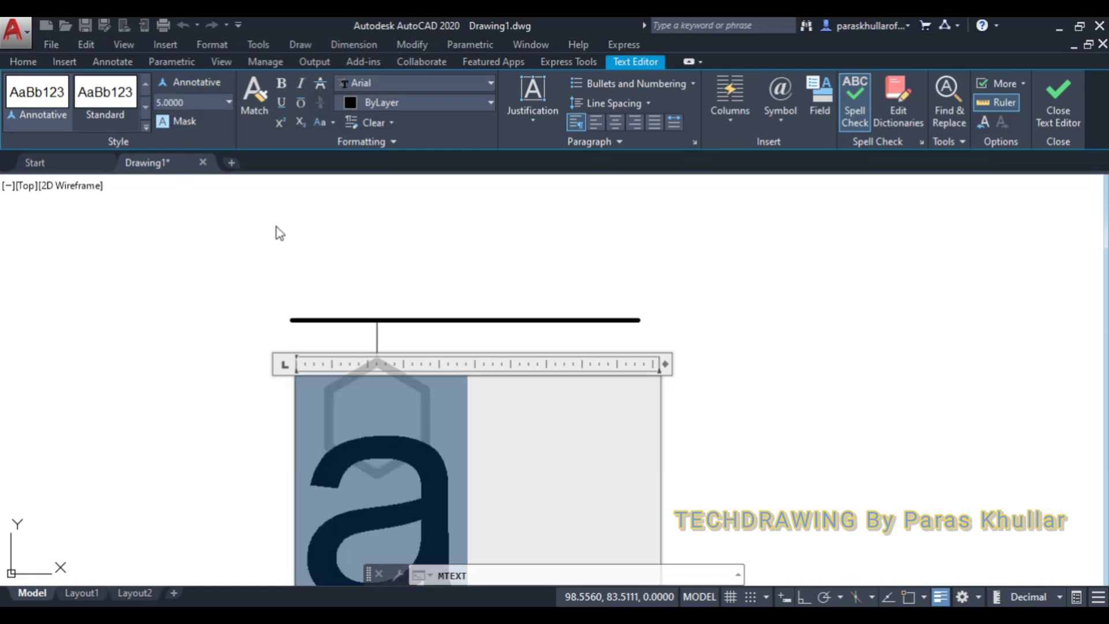
{"action": "left_click", "coordinate": [407, 87]}
{"action": "scroll", "coordinate": [404, 88], "scroll_direction": "down", "scroll_amount": 15}
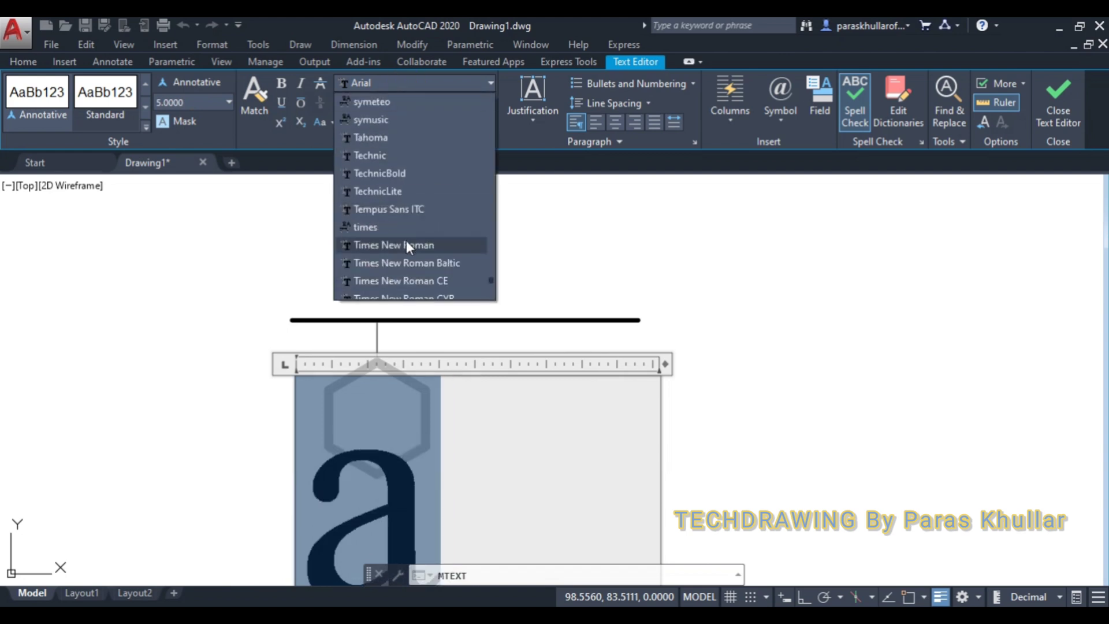
{"action": "left_click", "coordinate": [407, 244]}
{"action": "left_click", "coordinate": [711, 270]}
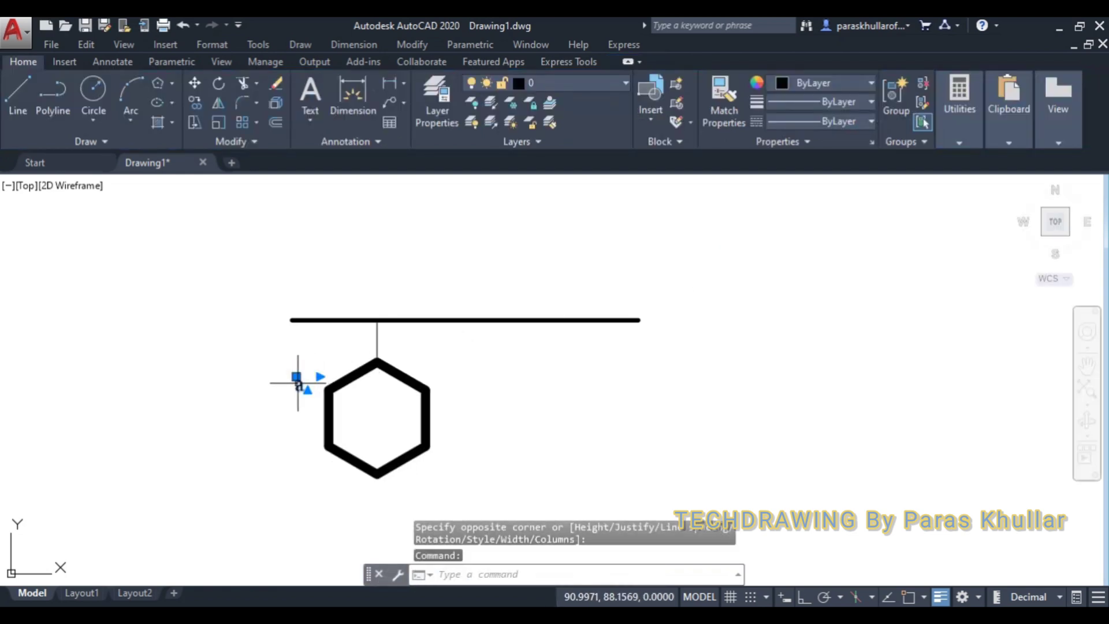
{"action": "key", "text": "Escape"}
{"action": "key", "text": "Escape"}
{"action": "key", "text": "Escape"}
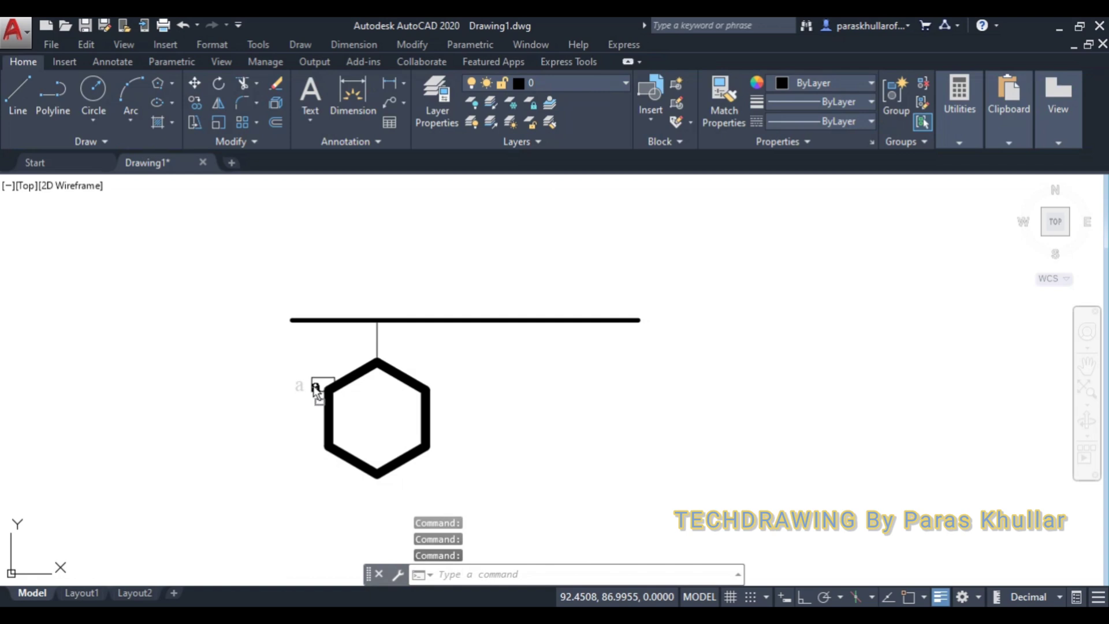
{"action": "left_click_drag", "start_coordinate": [316, 387], "coordinate": [321, 384]}
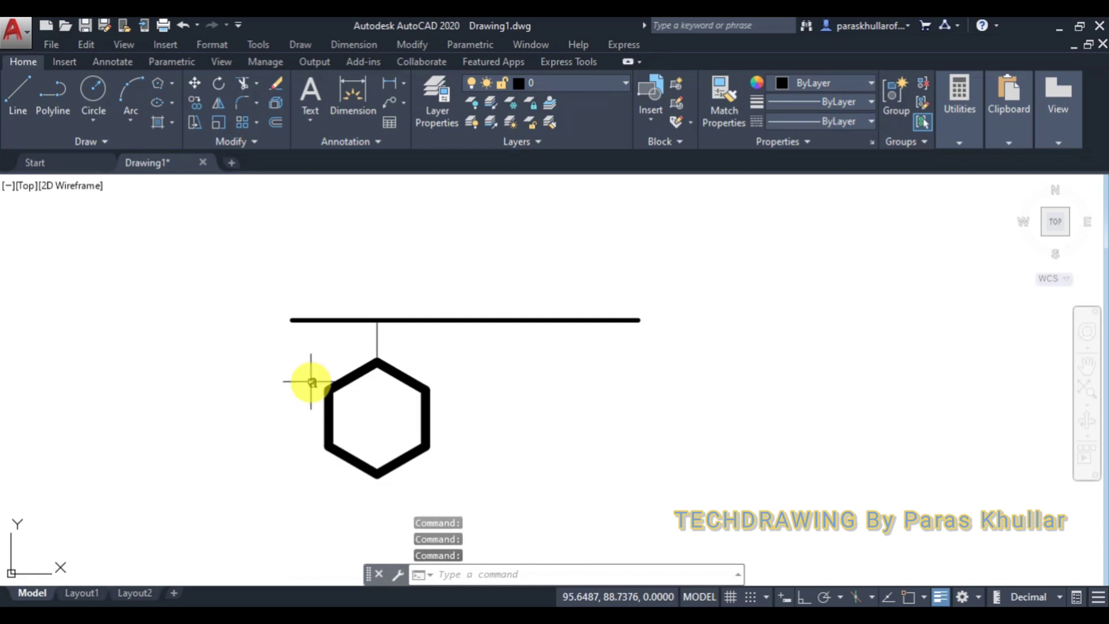
- Copy the 'a' label to the lower-left vertex and change it to 'b'
{"action": "left_click", "coordinate": [310, 381]}
{"action": "key", "text": "ctrl+c"}
{"action": "key", "text": "ctrl+v"}
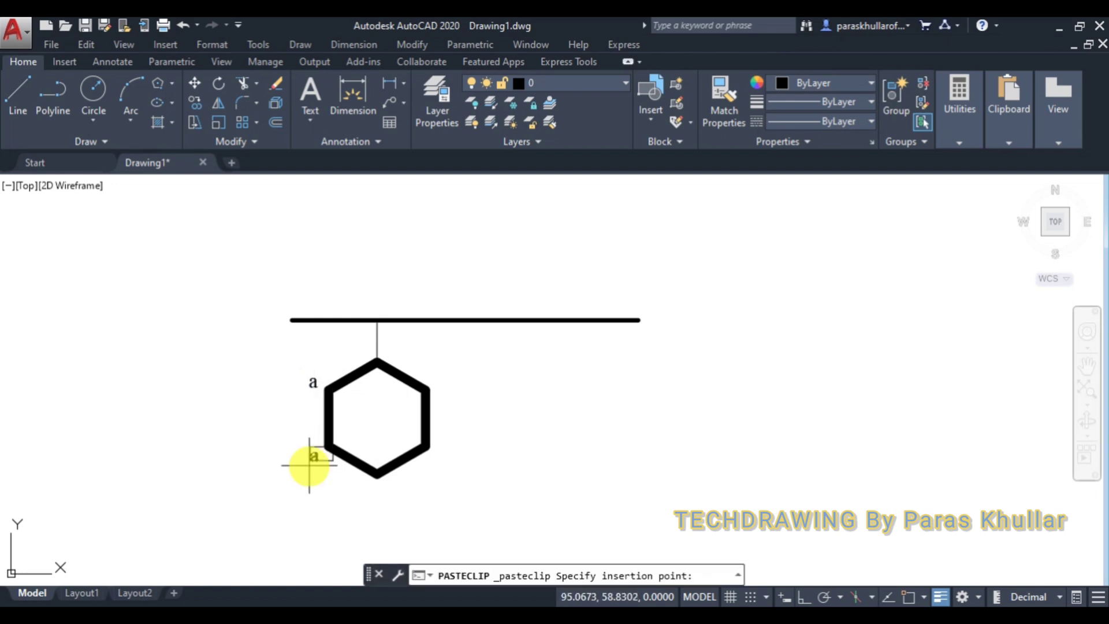
{"action": "left_click", "coordinate": [310, 457]}
{"action": "left_click", "coordinate": [312, 455]}
{"action": "double_click", "coordinate": [313, 456]}
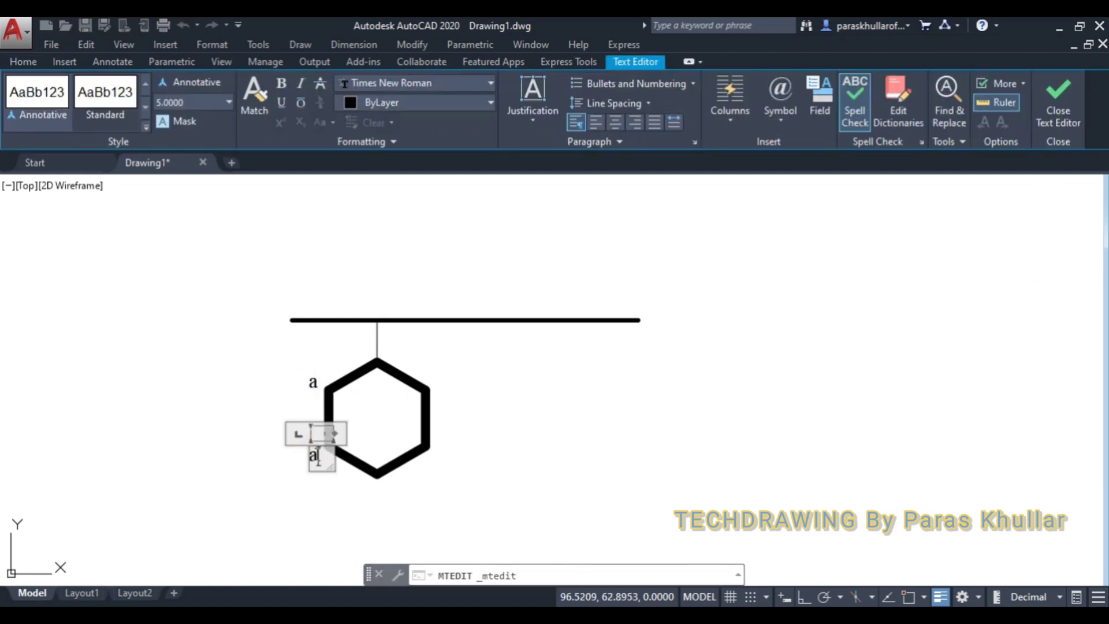
{"action": "type", "text": "b"}
{"action": "left_click", "coordinate": [493, 421]}
- Paste labels at the bottom and lower-right vertices, editing them to 'c' and 'd'
{"action": "key", "text": "ctrl+v"}
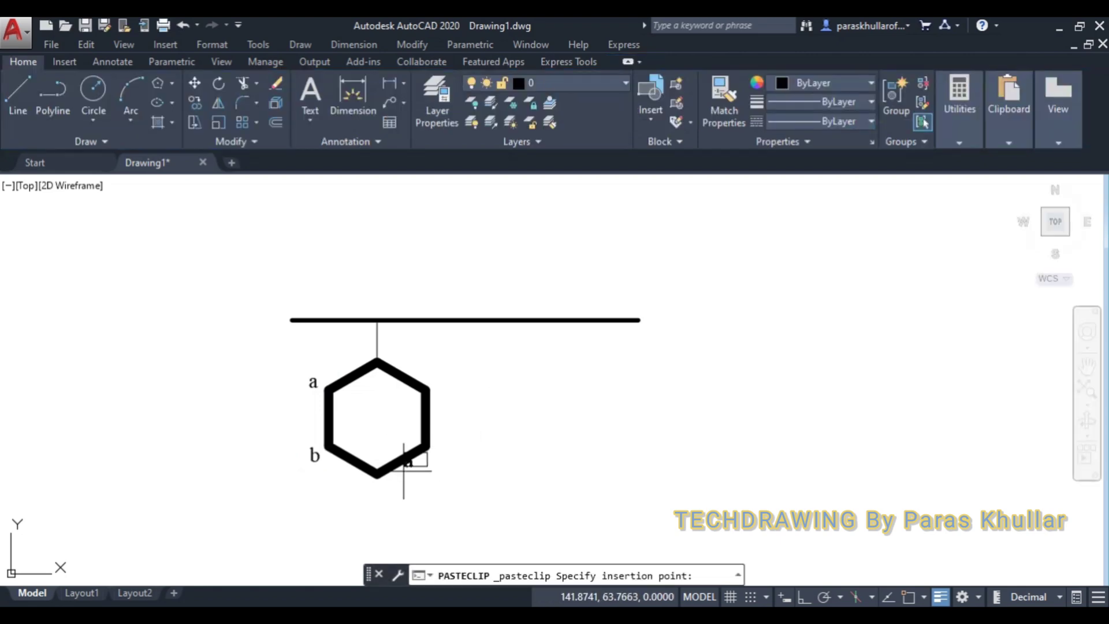
{"action": "left_click", "coordinate": [376, 498]}
{"action": "double_click", "coordinate": [379, 490]}
{"action": "left_click_drag", "start_coordinate": [381, 491], "coordinate": [370, 499]}
{"action": "type", "text": "c"}
{"action": "left_click", "coordinate": [458, 452]}
{"action": "key", "text": "ctrl+v"}
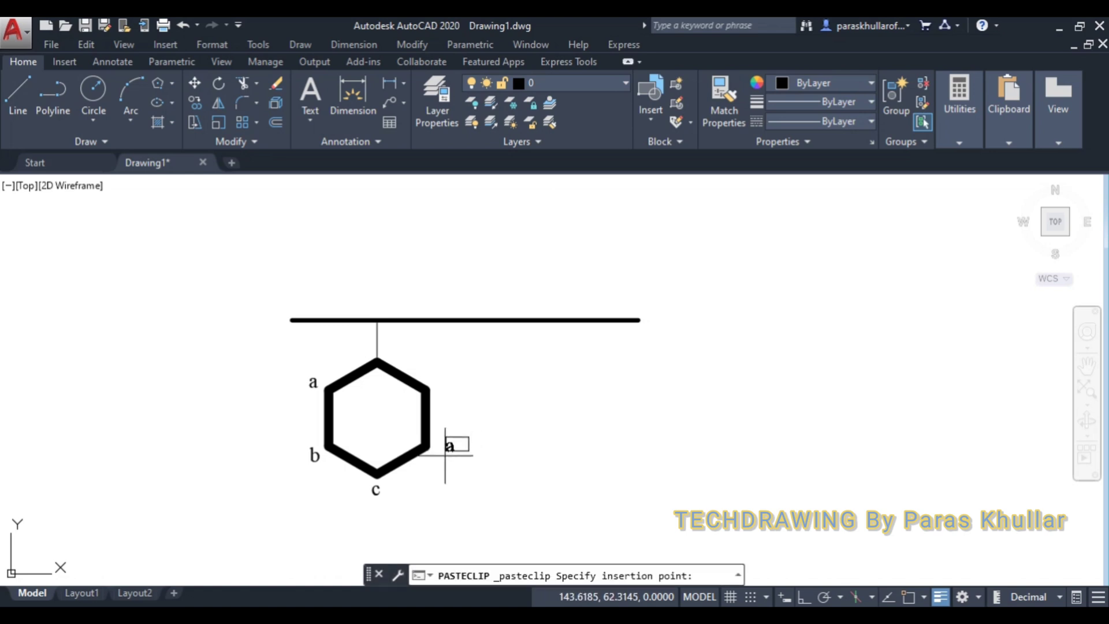
{"action": "left_click", "coordinate": [438, 462]}
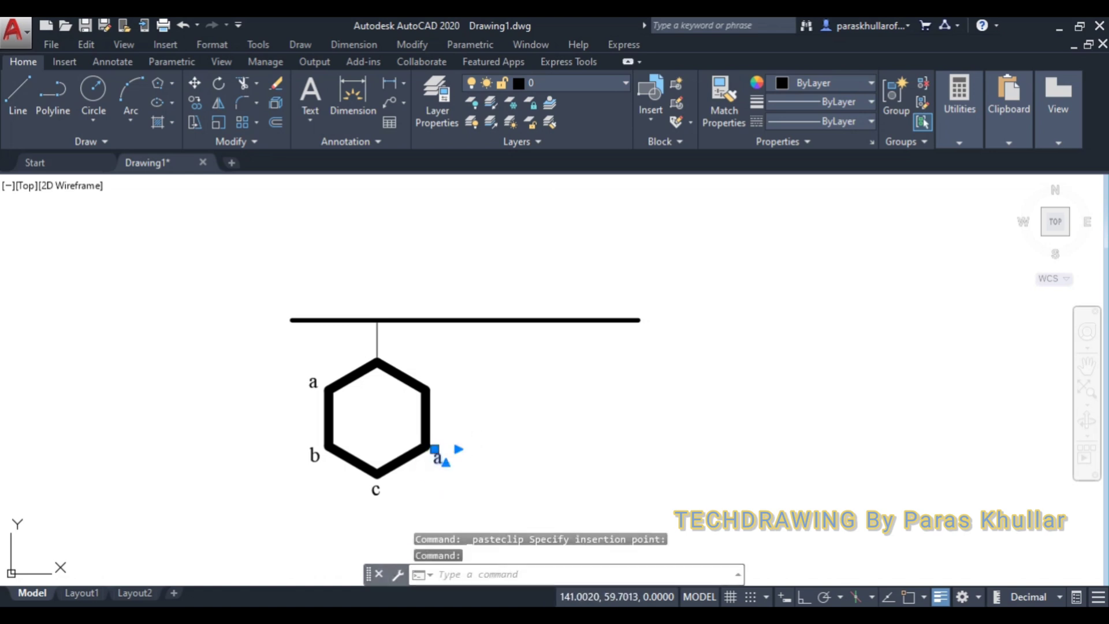
{"action": "double_click", "coordinate": [437, 458]}
{"action": "type", "text": "d"}
{"action": "left_click", "coordinate": [546, 441]}
- Paste labels at the upper-right and top vertices, editing them to 'e' and 'f'
{"action": "key", "text": "ctrl+v"}
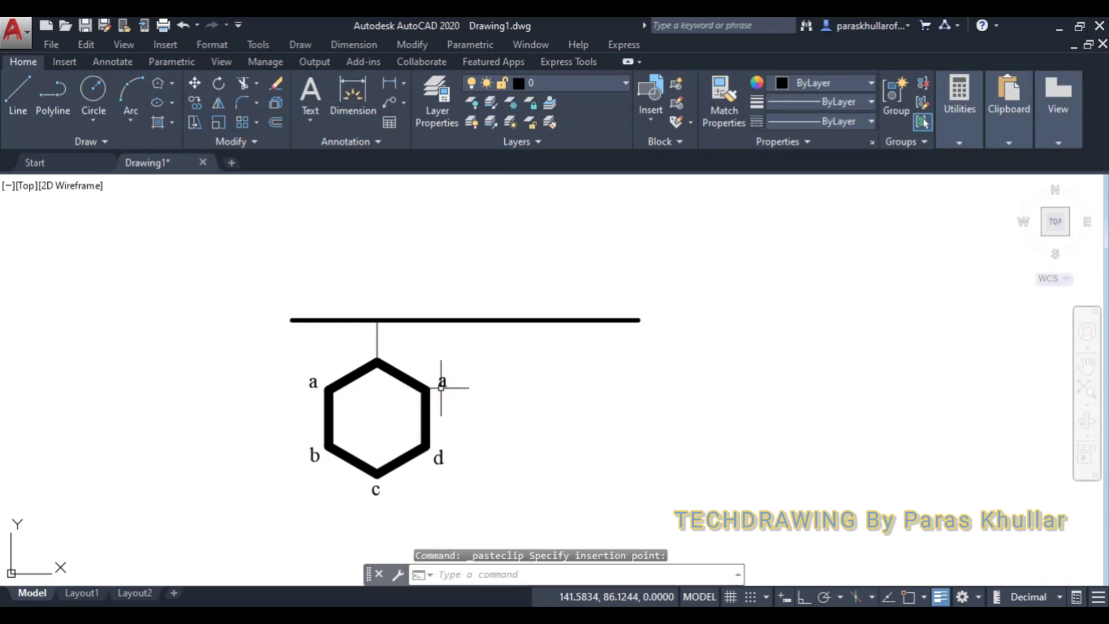
{"action": "left_click", "coordinate": [439, 391]}
{"action": "double_click", "coordinate": [442, 382]}
{"action": "double_click", "coordinate": [441, 382]}
{"action": "type", "text": "e"}
{"action": "left_click", "coordinate": [508, 388]}
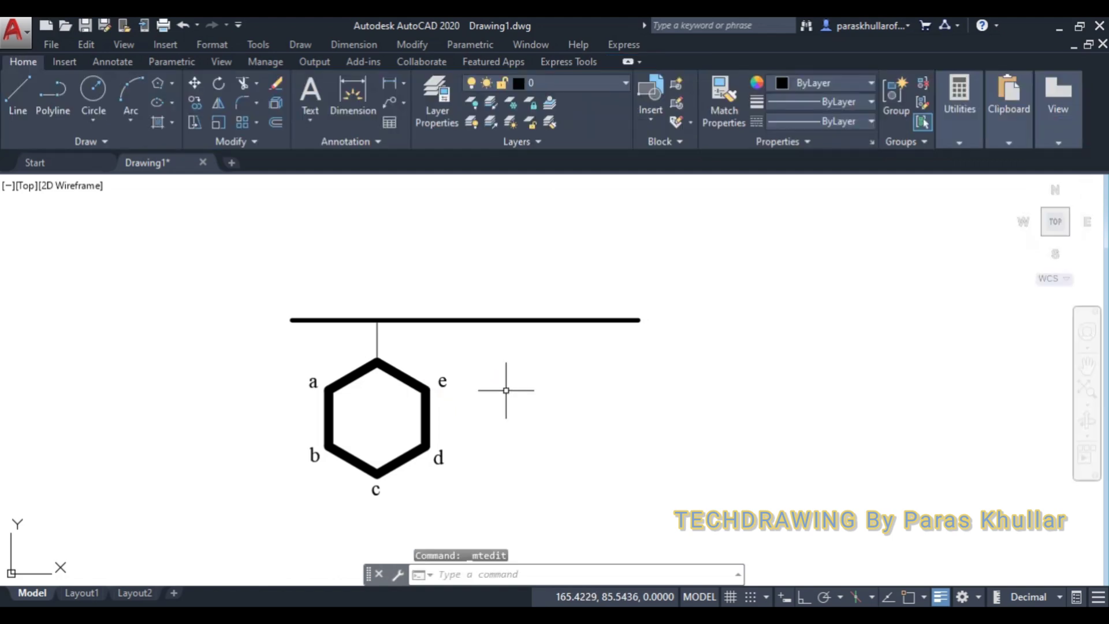
{"action": "key", "text": "ctrl+v"}
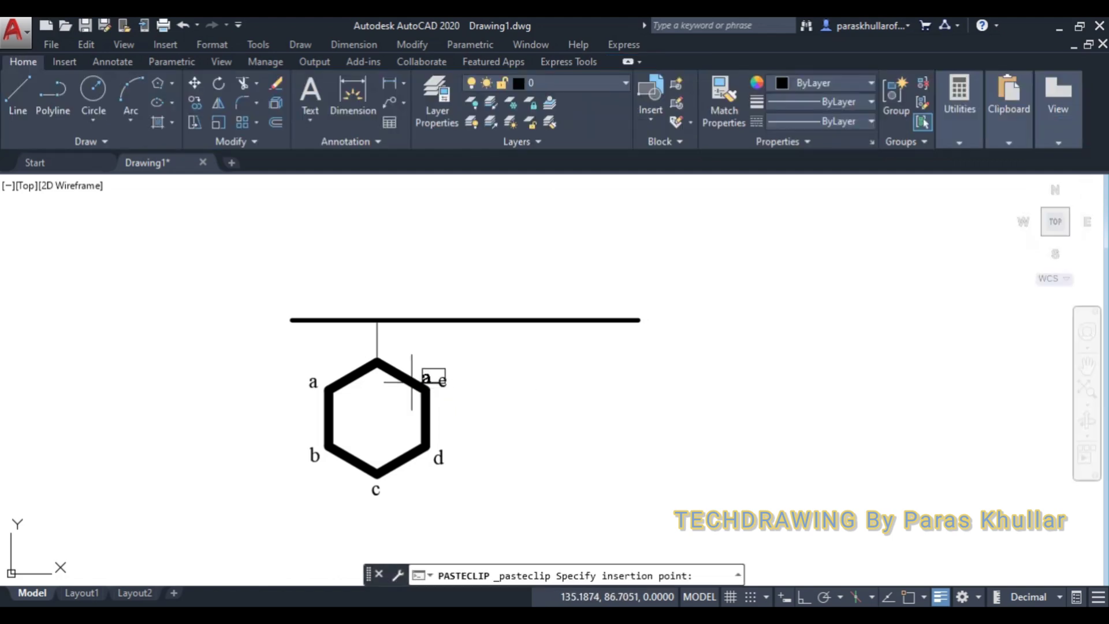
{"action": "left_click", "coordinate": [381, 356]}
{"action": "double_click", "coordinate": [388, 350]}
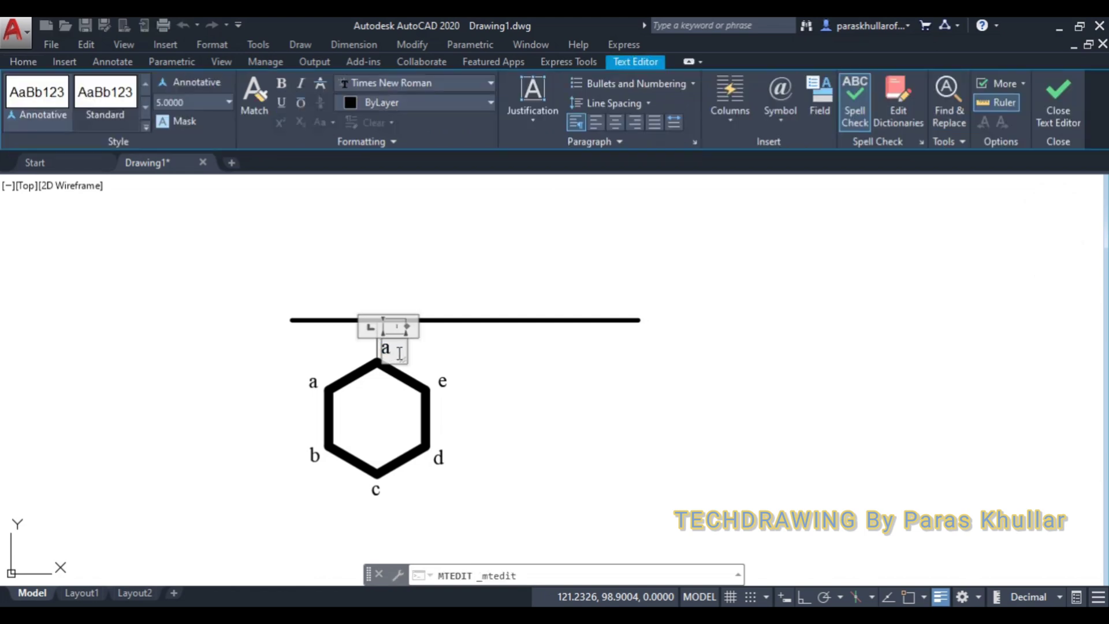
{"action": "left_click_drag", "start_coordinate": [399, 353], "coordinate": [362, 346]}
{"action": "type", "text": "f"}
{"action": "left_click", "coordinate": [514, 363]}
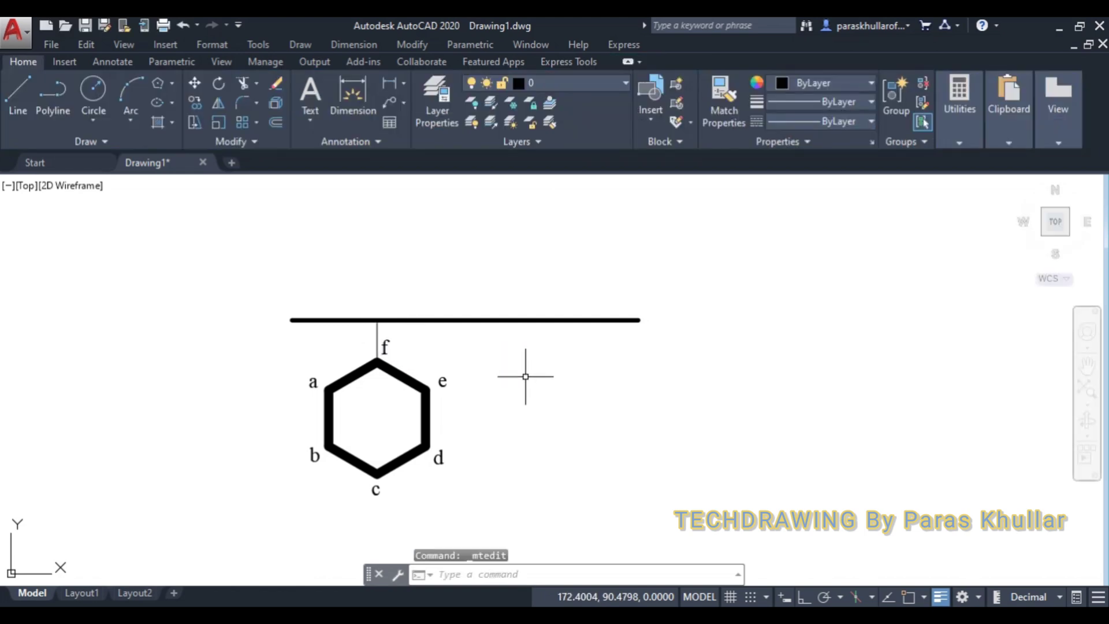
- With Object Snap on, add a 20 linear dimension along edge a–b
{"action": "left_click", "coordinate": [390, 84]}
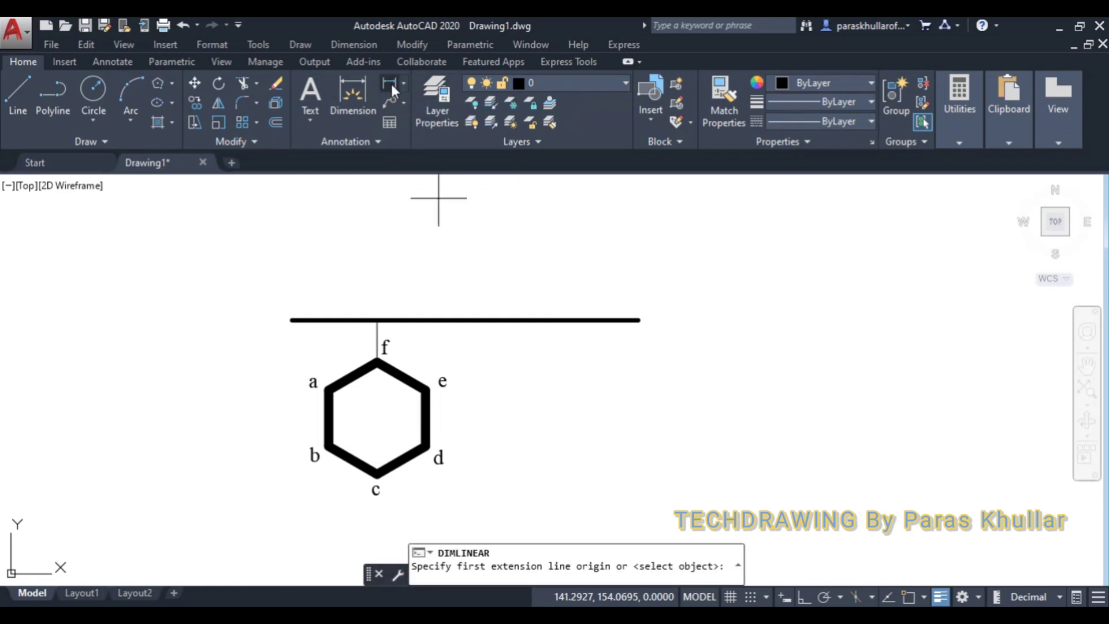
{"action": "key", "text": "F3"}
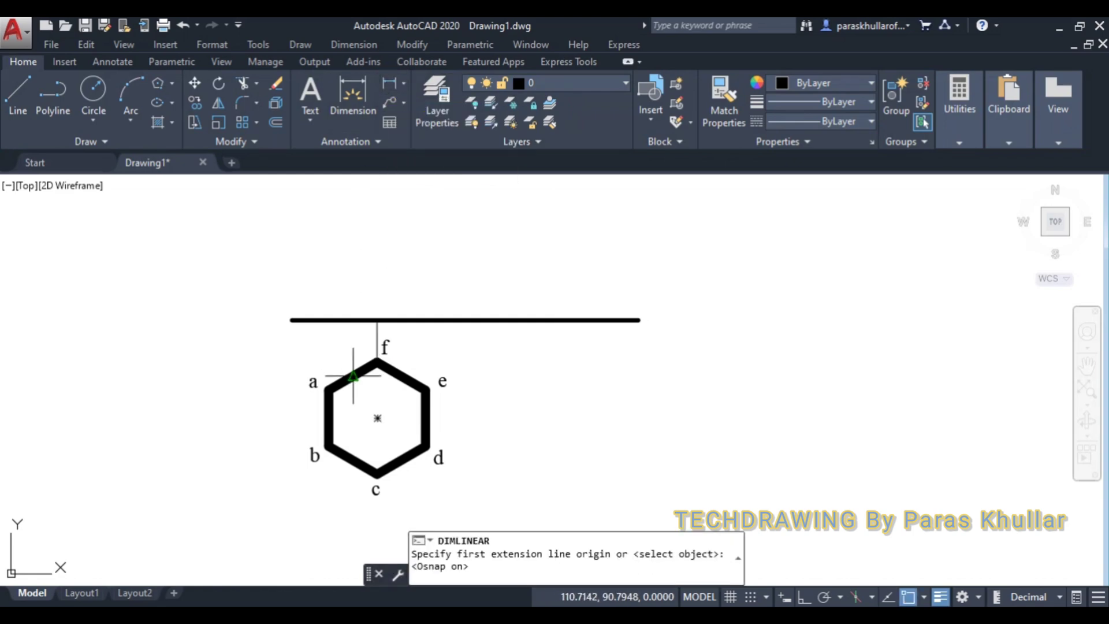
{"action": "left_click", "coordinate": [329, 393]}
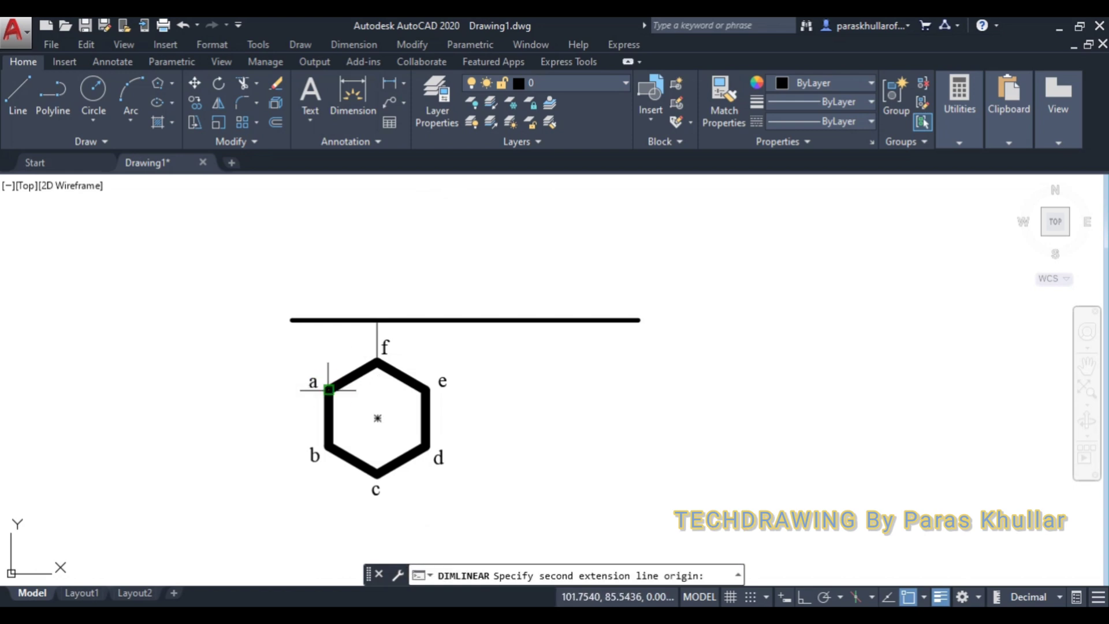
{"action": "left_click", "coordinate": [329, 445]}
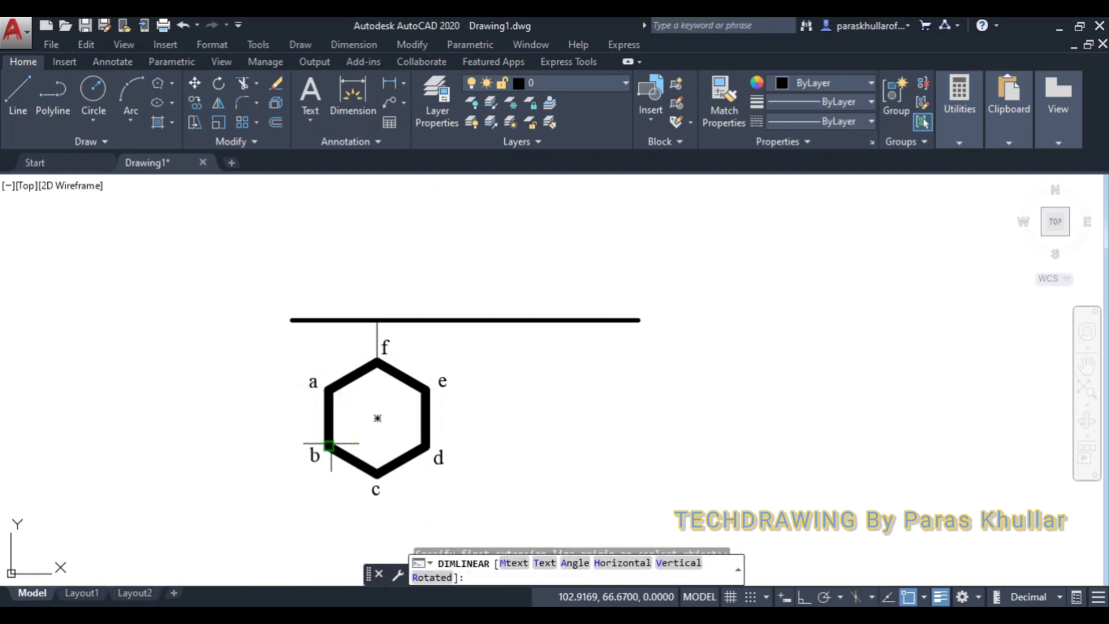
{"action": "left_click", "coordinate": [306, 422]}
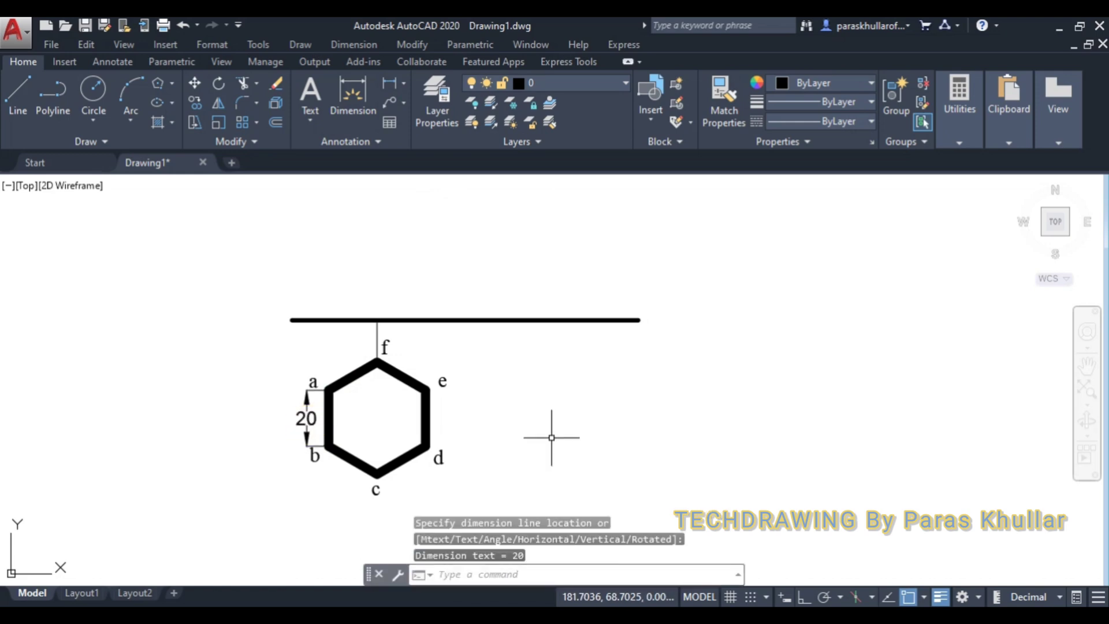
- Add a 15 linear dimension from the reference line down to the hexagon's top vertex
{"action": "right_click", "coordinate": [761, 306]}
{"action": "left_click", "coordinate": [771, 316]}
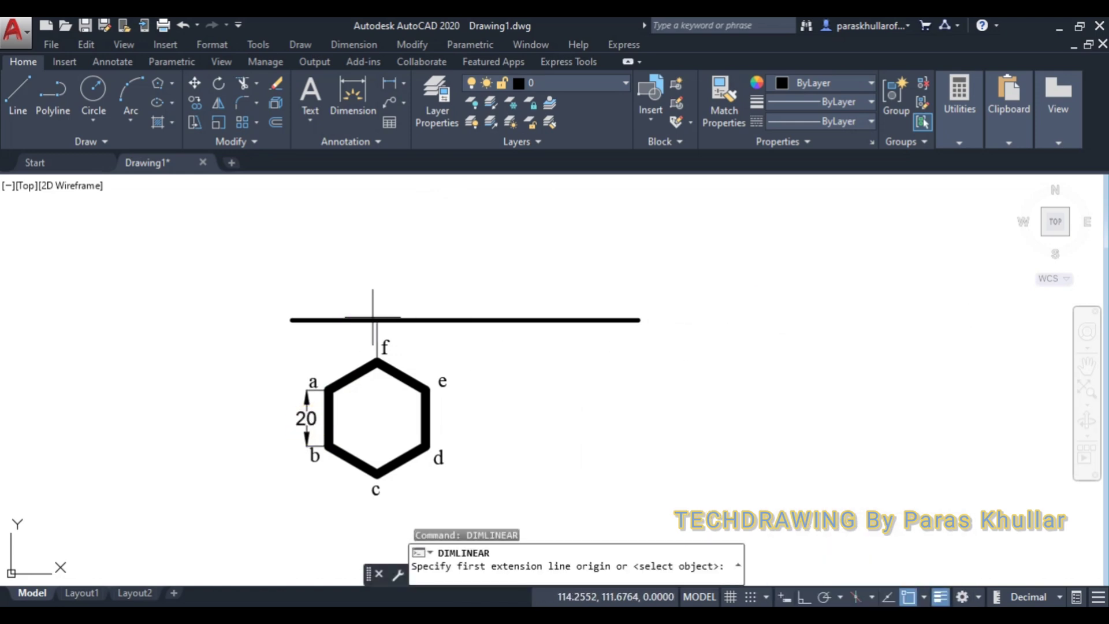
{"action": "left_click", "coordinate": [378, 320]}
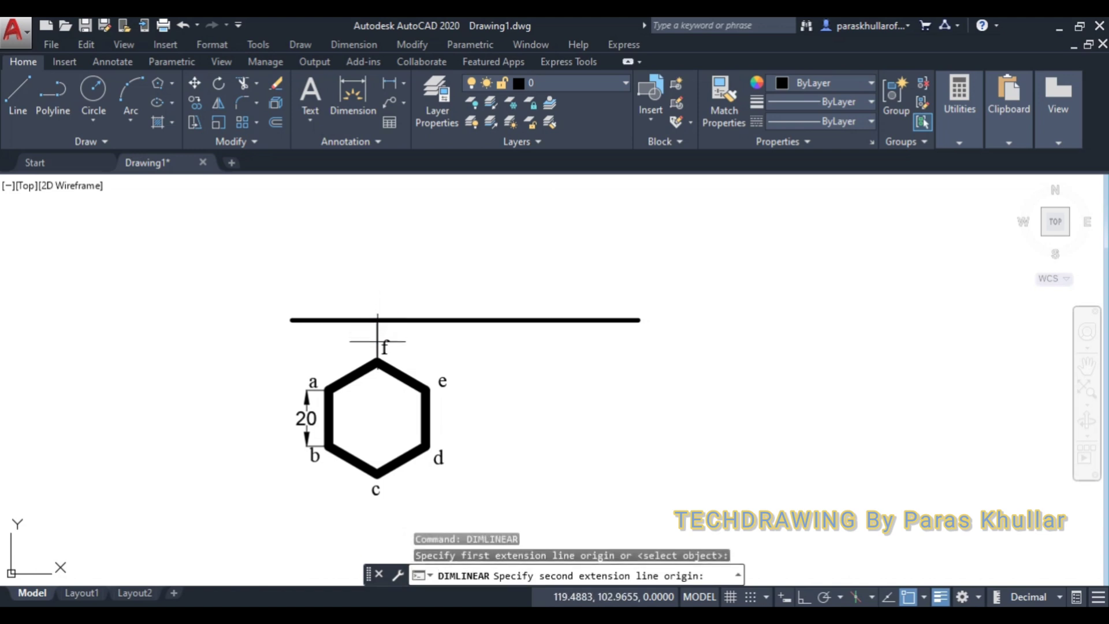
{"action": "left_click", "coordinate": [377, 360]}
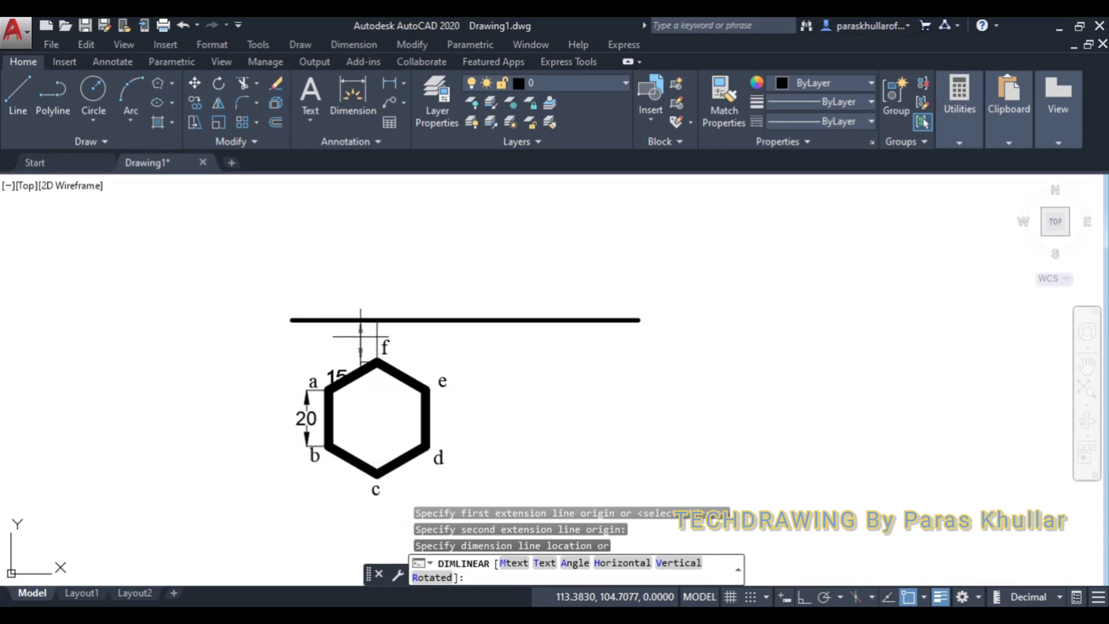
{"action": "left_click", "coordinate": [358, 336]}
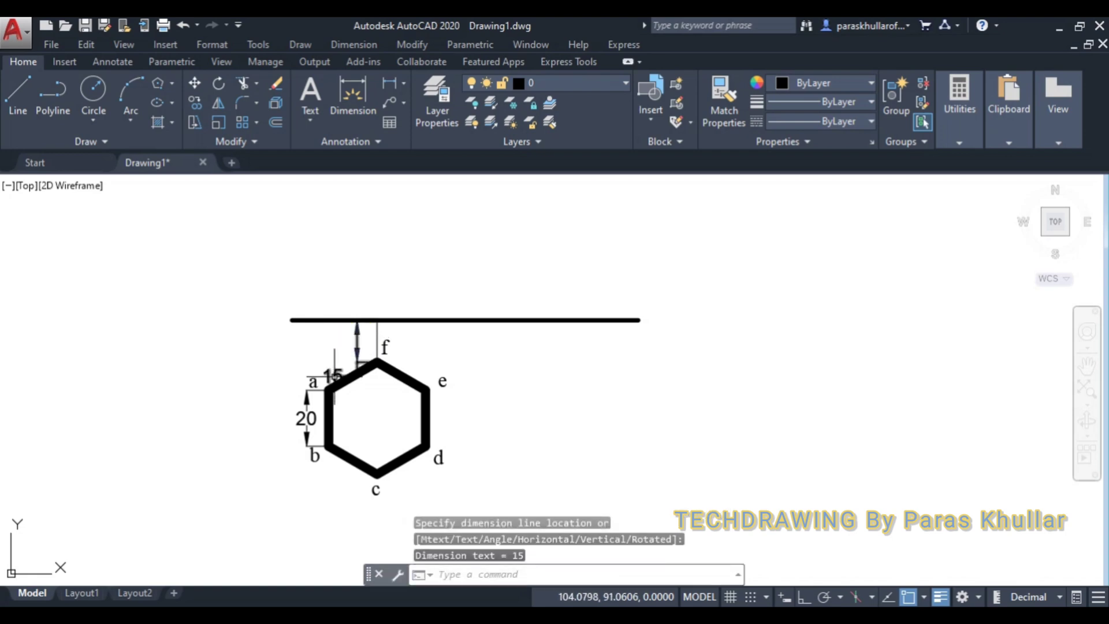
- Reposition the 15 dimension text using its grips
{"action": "left_click", "coordinate": [333, 375]}
{"action": "left_click", "coordinate": [334, 375]}
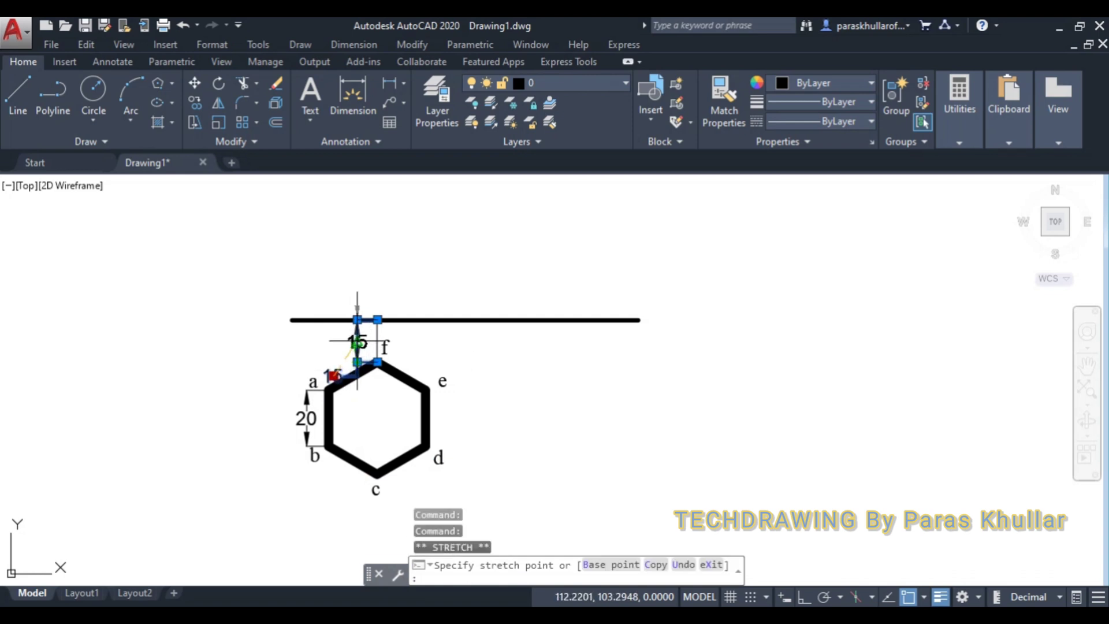
{"action": "left_click", "coordinate": [357, 341]}
{"action": "key", "text": "Escape"}
{"action": "key", "text": "Escape"}
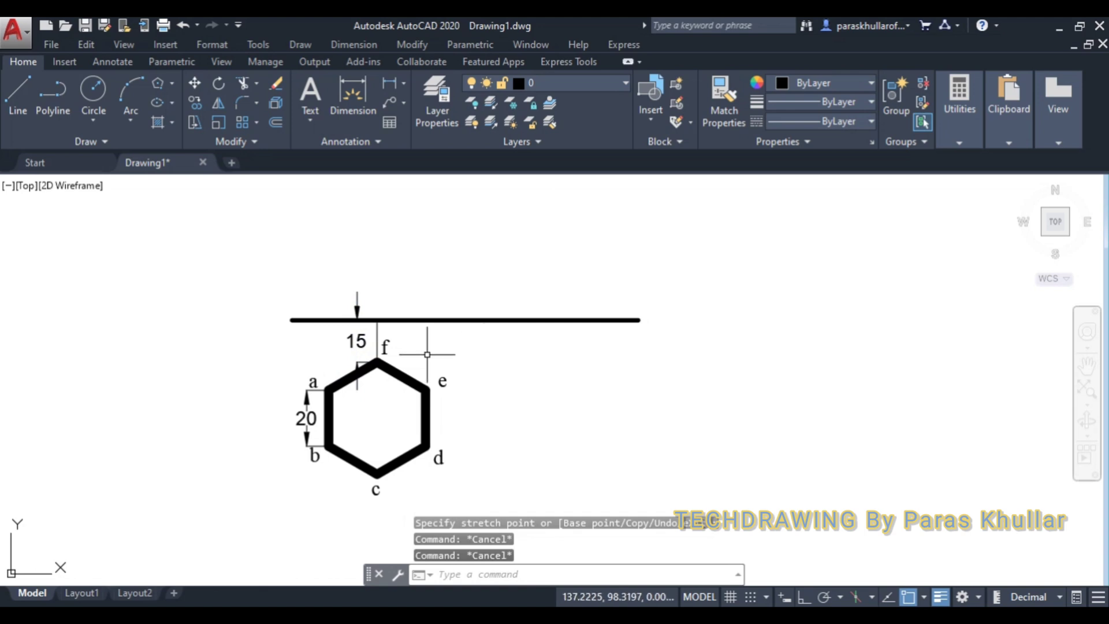
{"action": "left_click", "coordinate": [359, 333]}
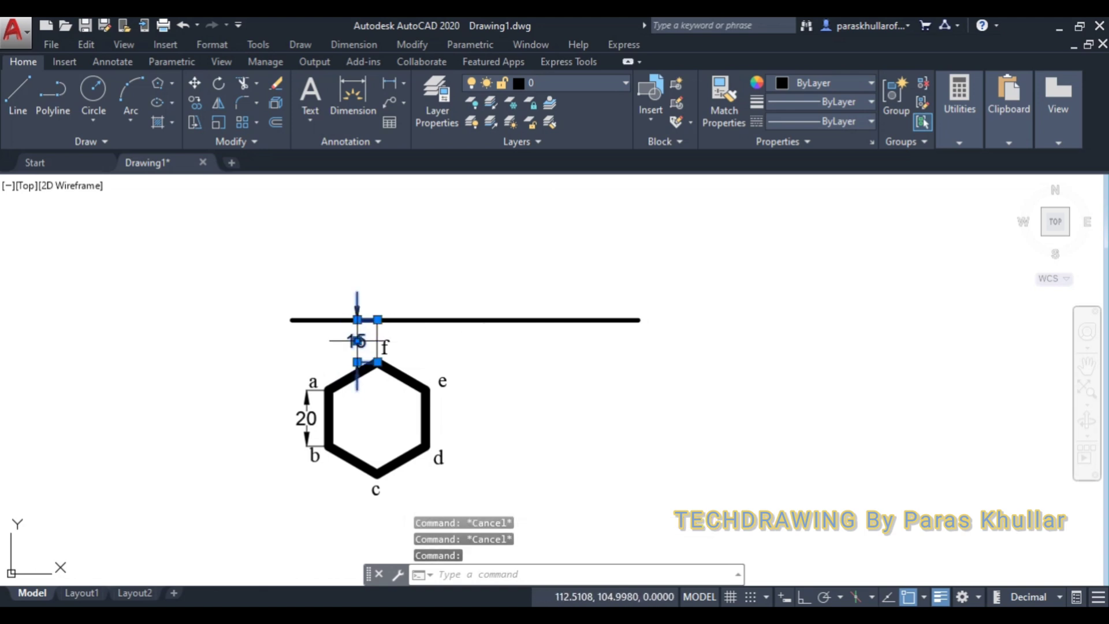
{"action": "left_click", "coordinate": [357, 341]}
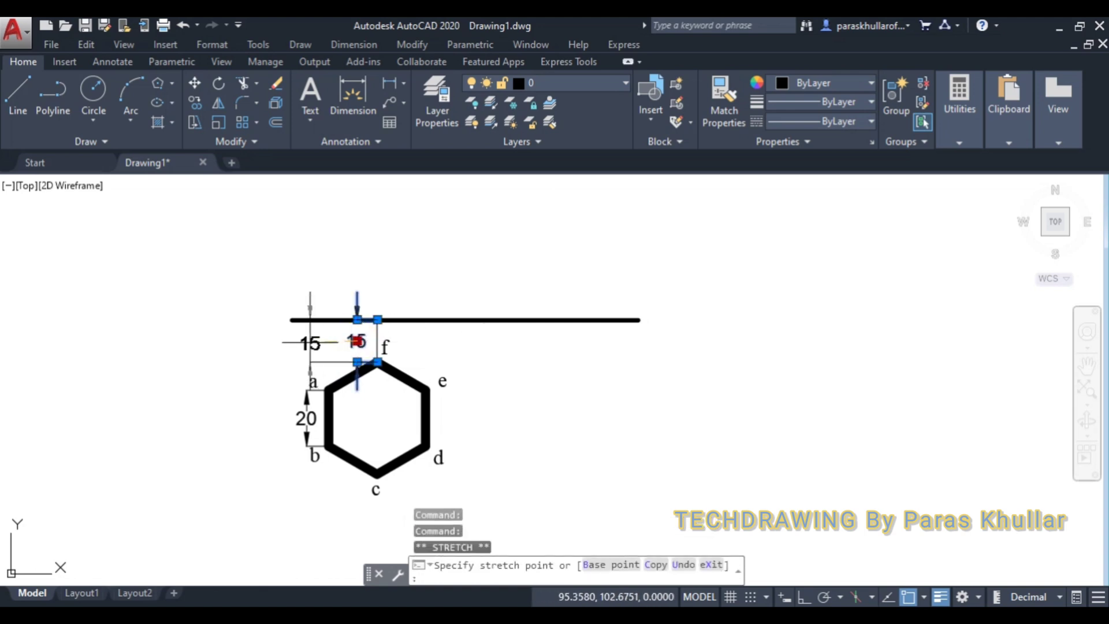
{"action": "key", "text": "Escape"}
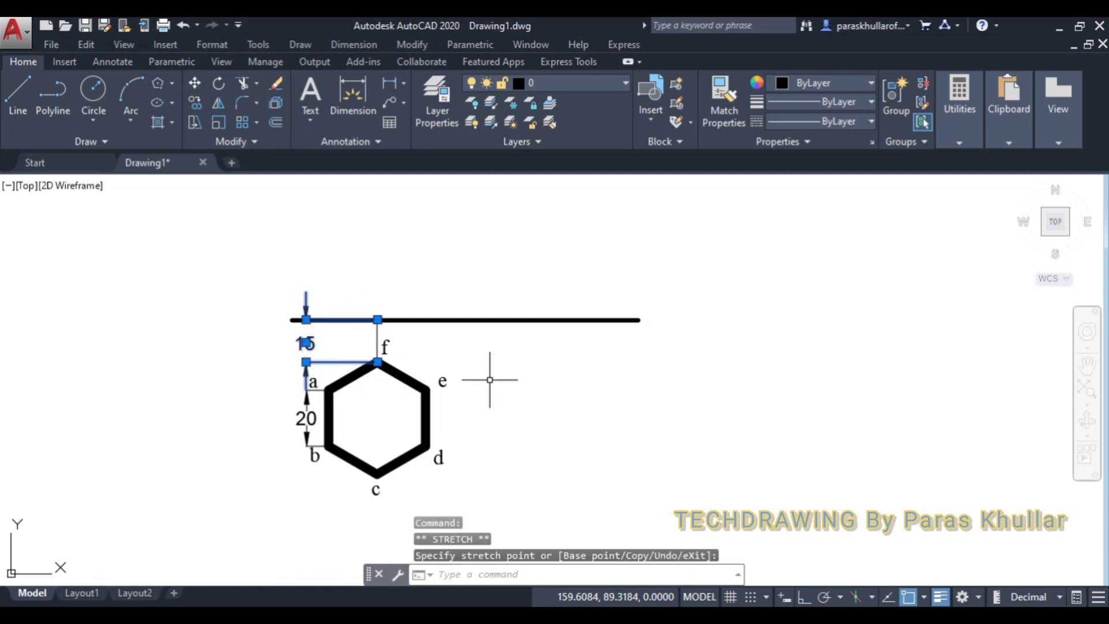
{"action": "key", "text": "Escape"}
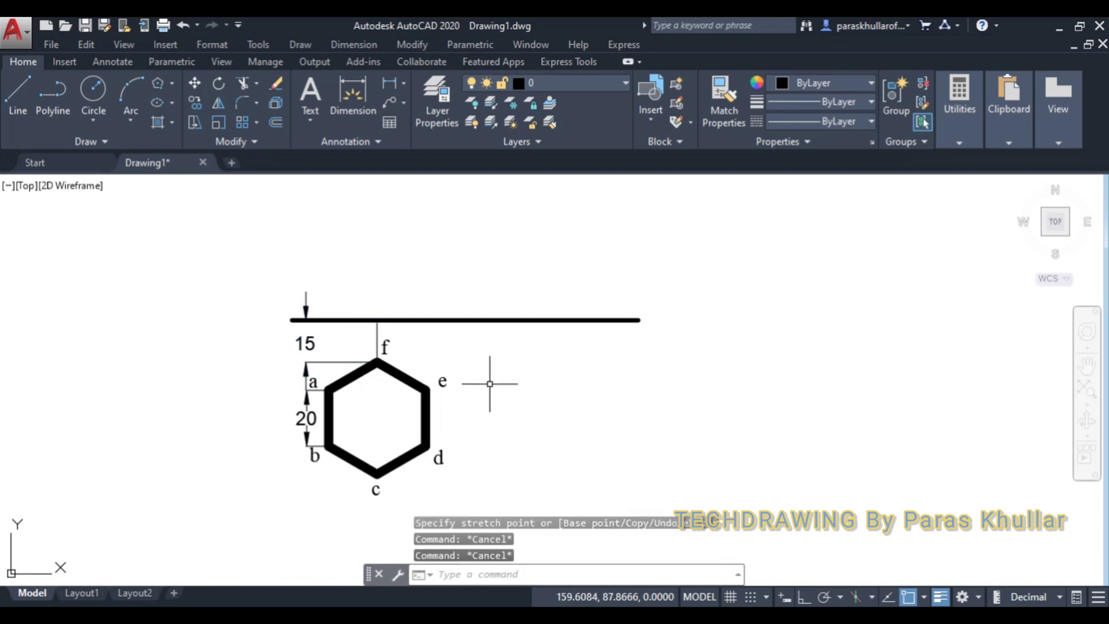
- With Ortho on, draw a vertical projector from corner a up to the reference line
{"action": "left_click", "coordinate": [19, 92]}
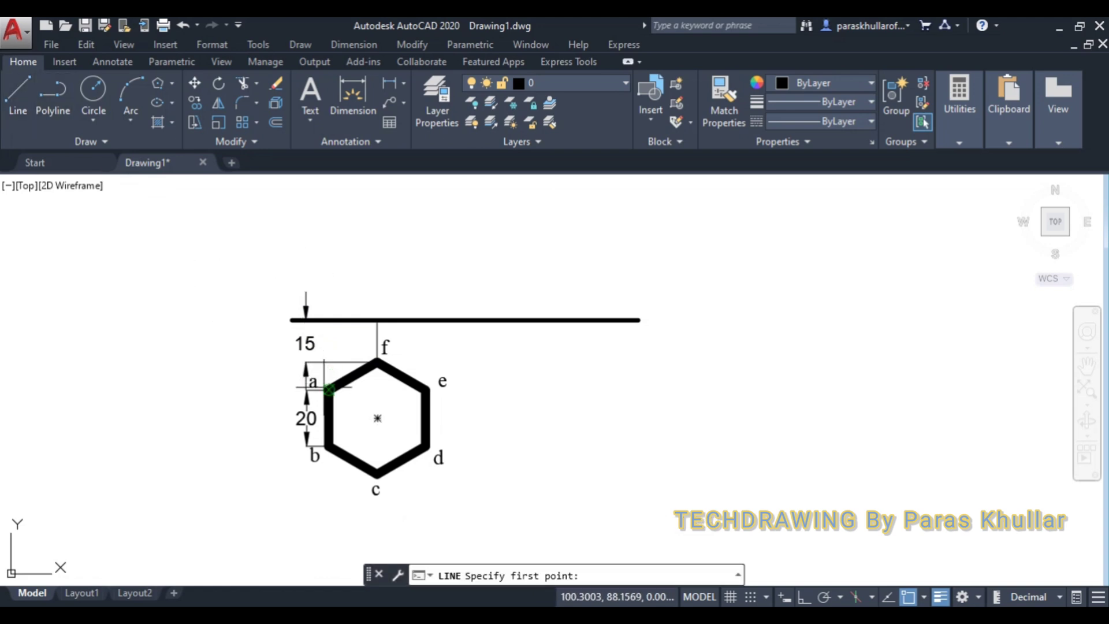
{"action": "left_click", "coordinate": [329, 390]}
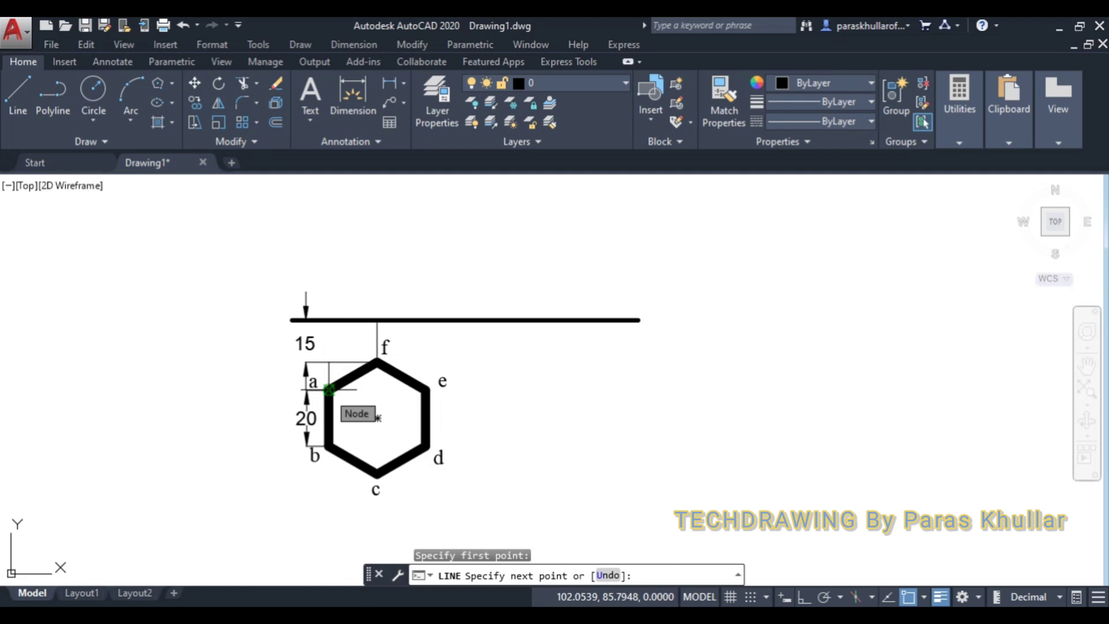
{"action": "key", "text": "F8"}
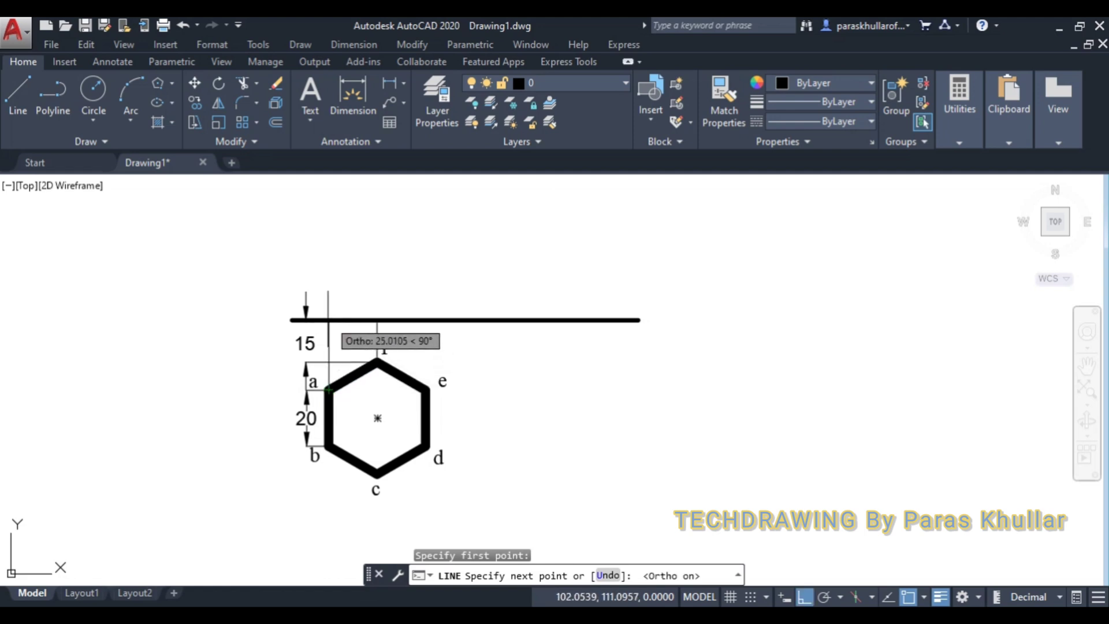
{"action": "left_click", "coordinate": [329, 320]}
{"action": "right_click", "coordinate": [383, 244]}
{"action": "left_click", "coordinate": [404, 255]}
- Draw a vertical projector from corner e up to the reference line
{"action": "right_click", "coordinate": [441, 209]}
{"action": "left_click", "coordinate": [466, 216]}
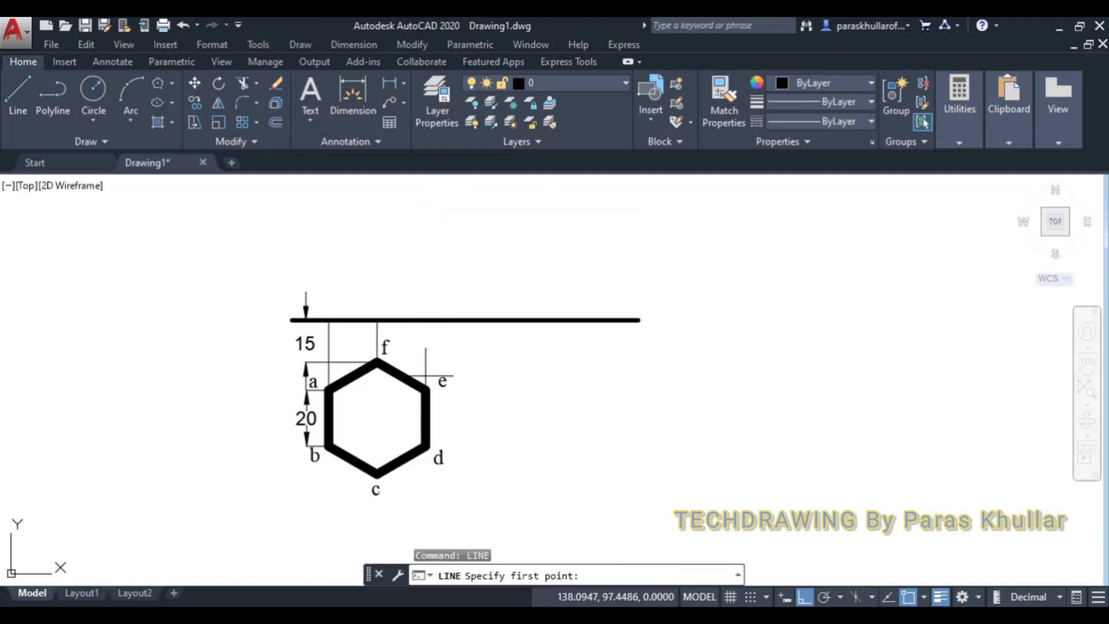
{"action": "left_click", "coordinate": [426, 389]}
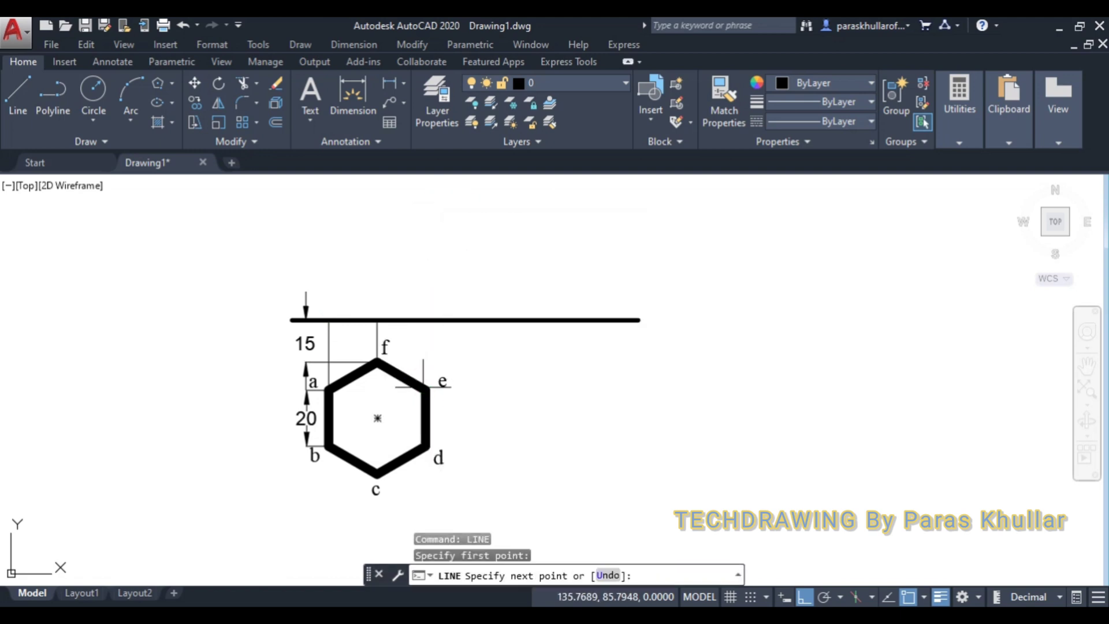
{"action": "left_click", "coordinate": [426, 318]}
{"action": "right_click", "coordinate": [469, 234]}
{"action": "left_click", "coordinate": [496, 242]}
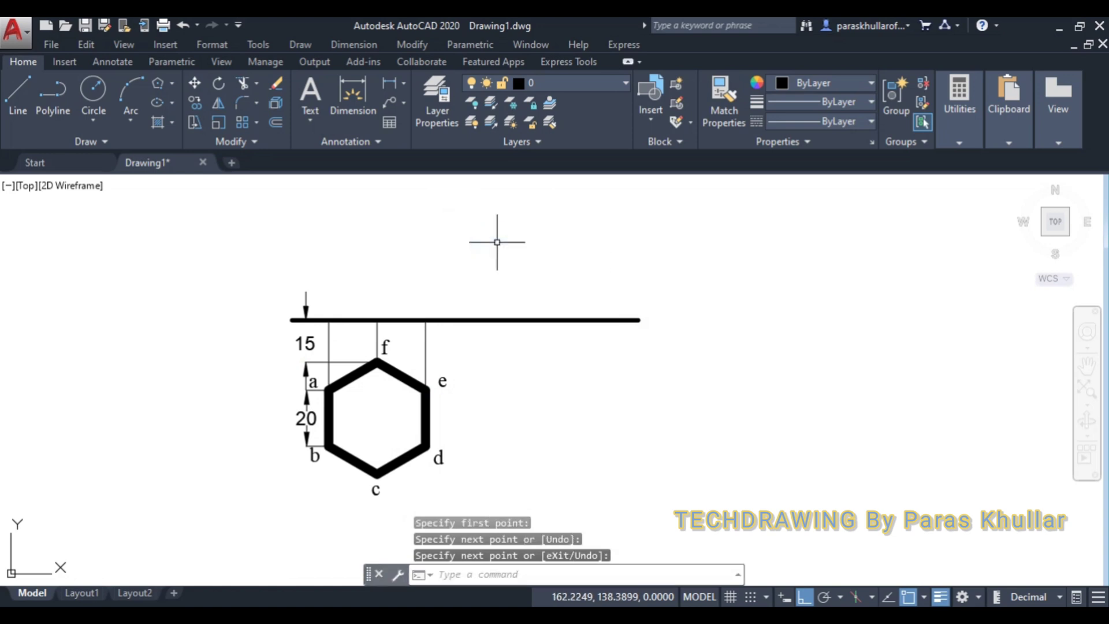
- Draw a line along the reference line from the a projector to the e projector
{"action": "left_click", "coordinate": [18, 94]}
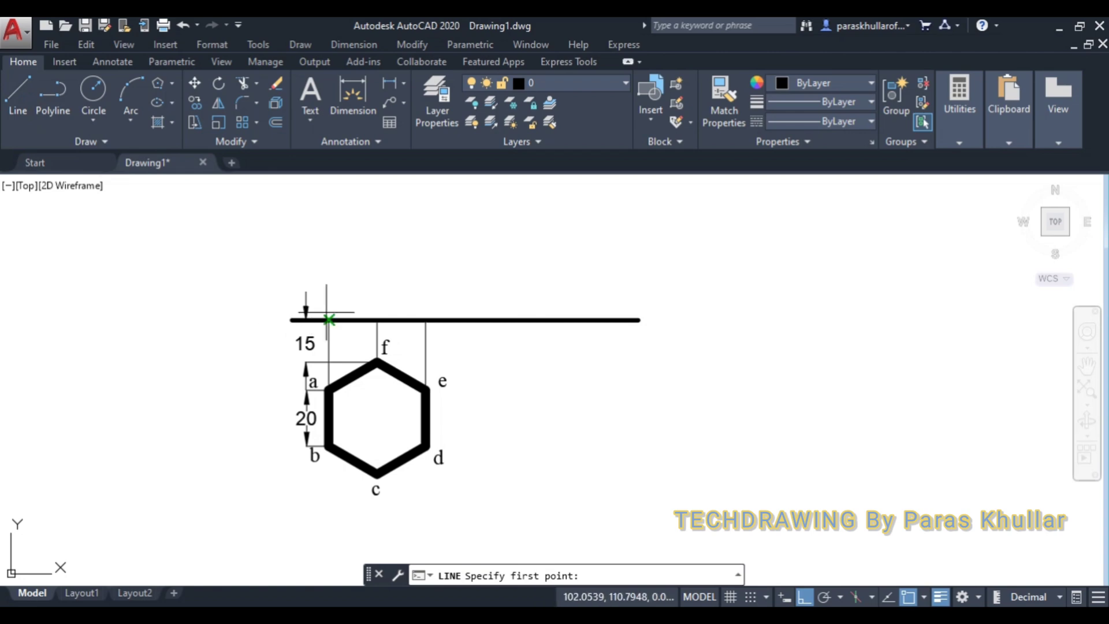
{"action": "left_click", "coordinate": [329, 320]}
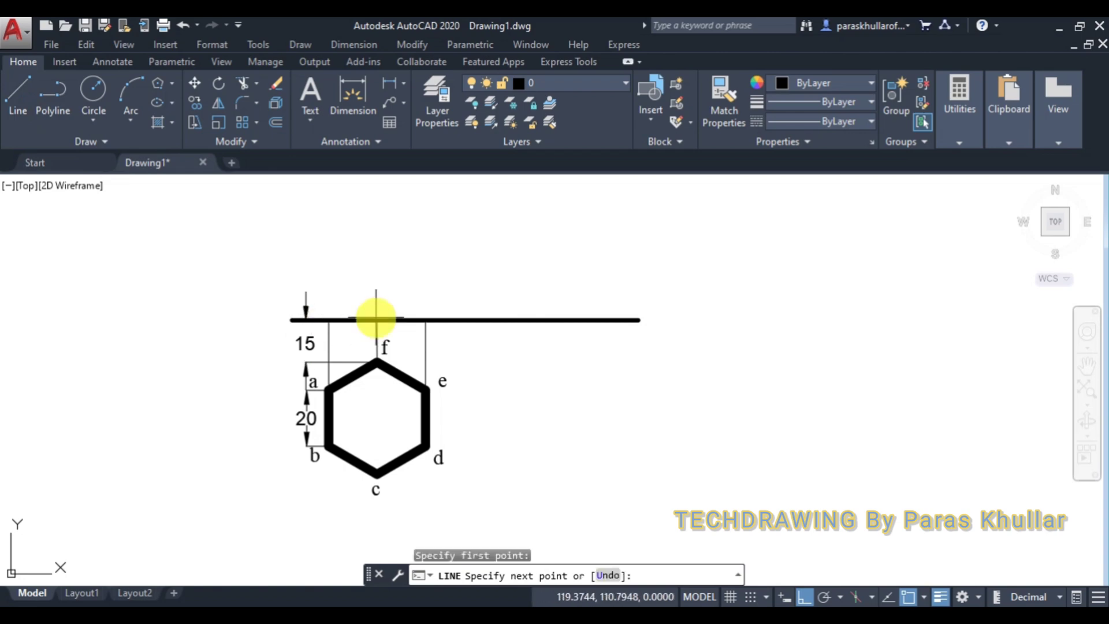
{"action": "left_click", "coordinate": [376, 320]}
{"action": "left_click", "coordinate": [426, 319]}
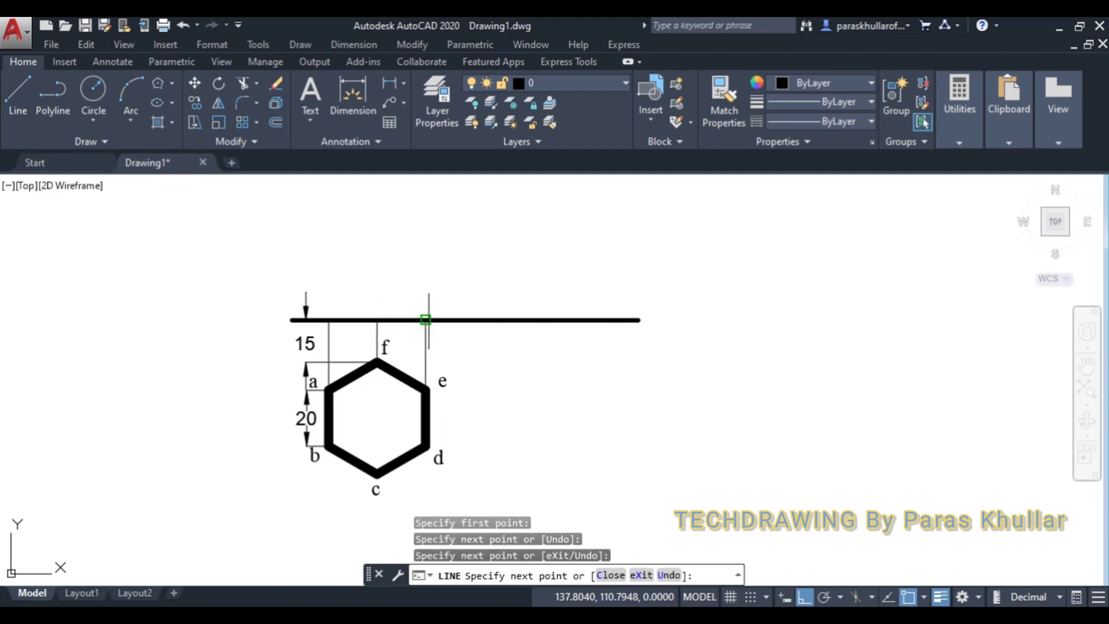
{"action": "key", "text": "Escape"}
{"action": "key", "text": "Escape"}
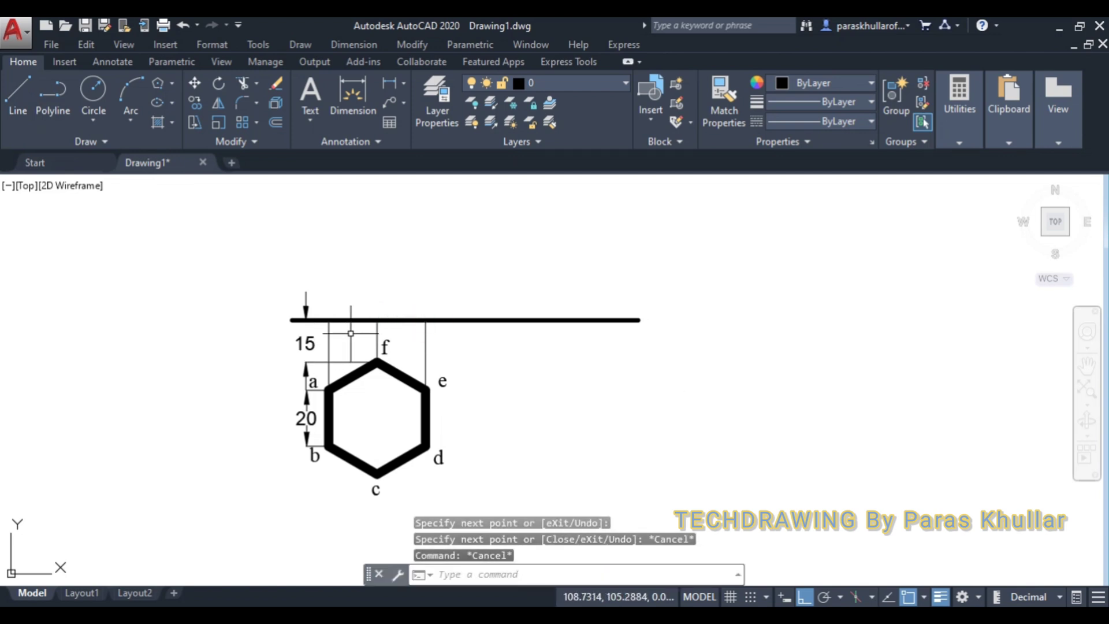
- Set the two reference-line pieces between the a and e projectors to 1.00 mm lineweight
{"action": "left_click", "coordinate": [362, 311]}
{"action": "left_click", "coordinate": [357, 324]}
{"action": "key", "text": "Escape"}
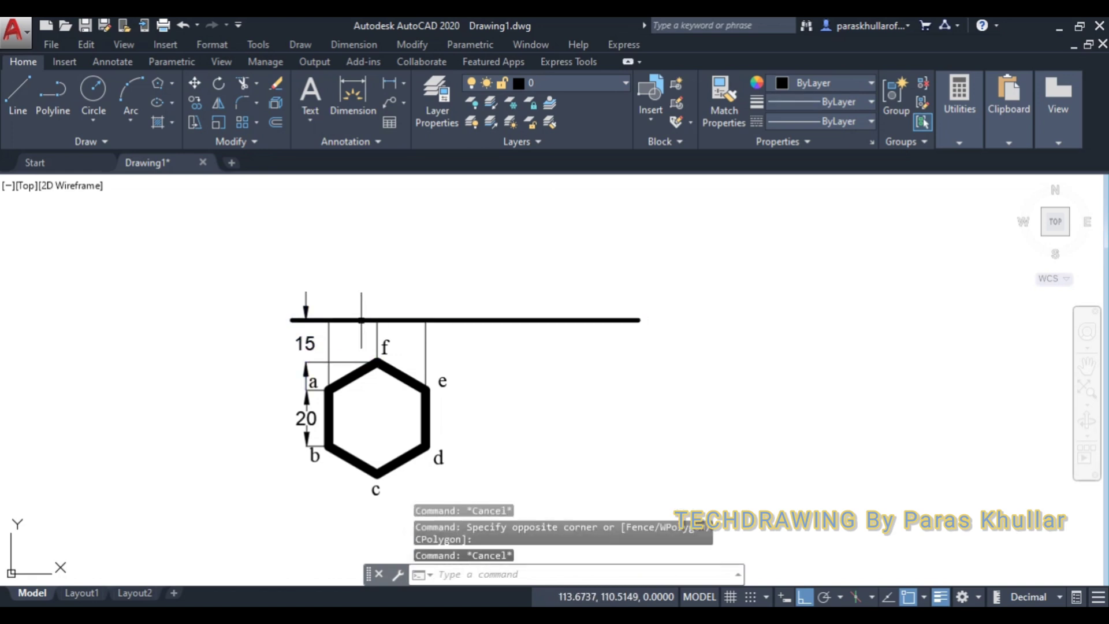
{"action": "left_click", "coordinate": [362, 320]}
{"action": "left_click", "coordinate": [402, 320]}
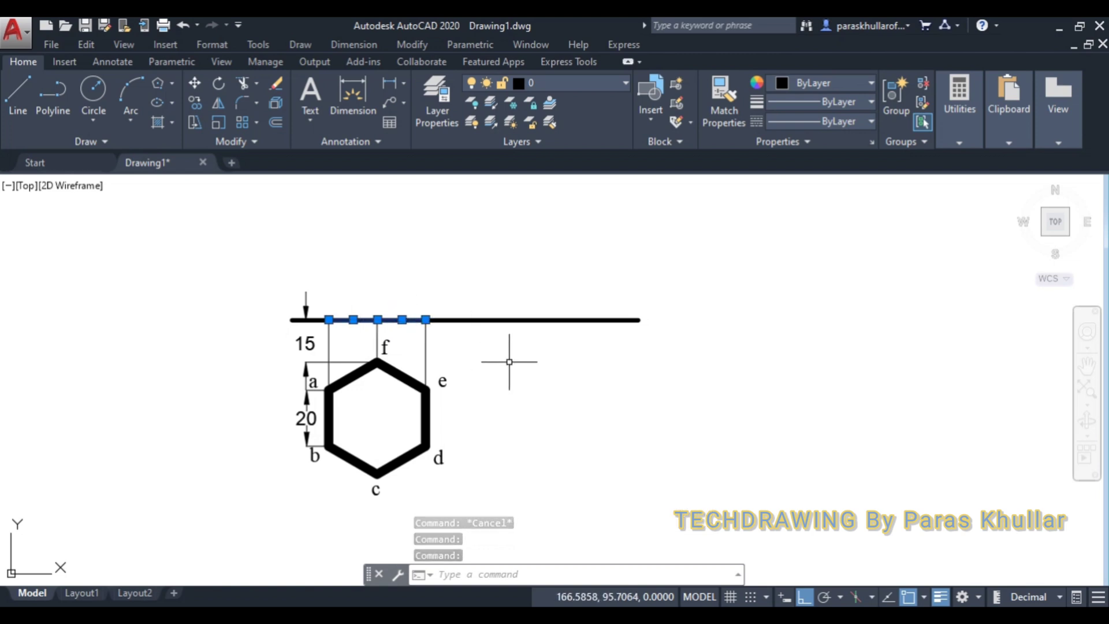
{"action": "left_click", "coordinate": [808, 97]}
{"action": "scroll", "coordinate": [808, 175], "scroll_direction": "down", "scroll_amount": 4}
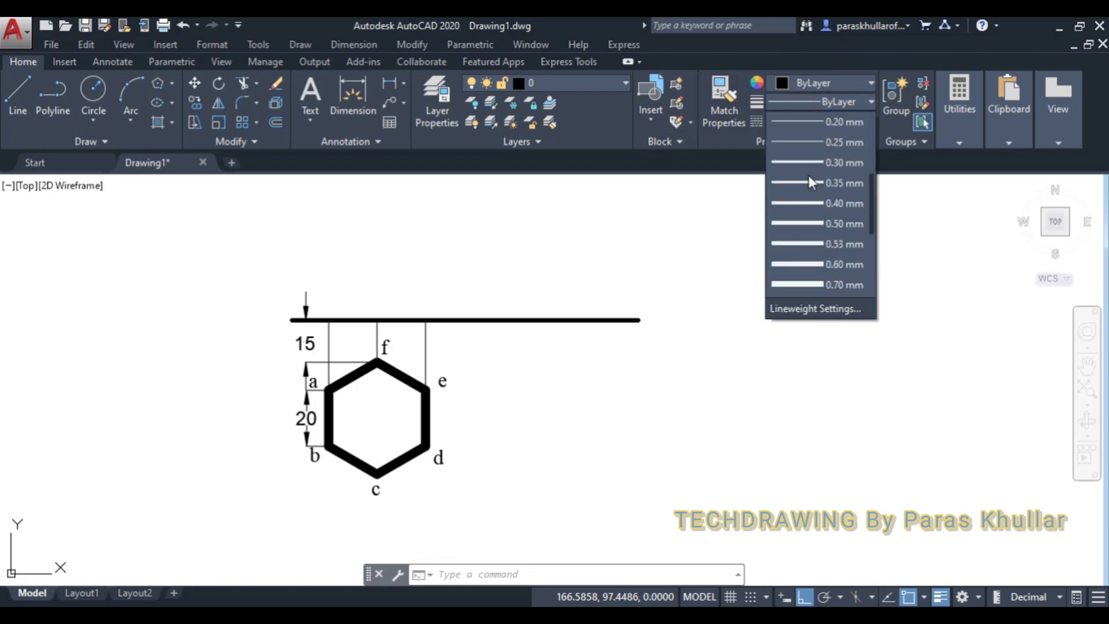
{"action": "left_click", "coordinate": [827, 281]}
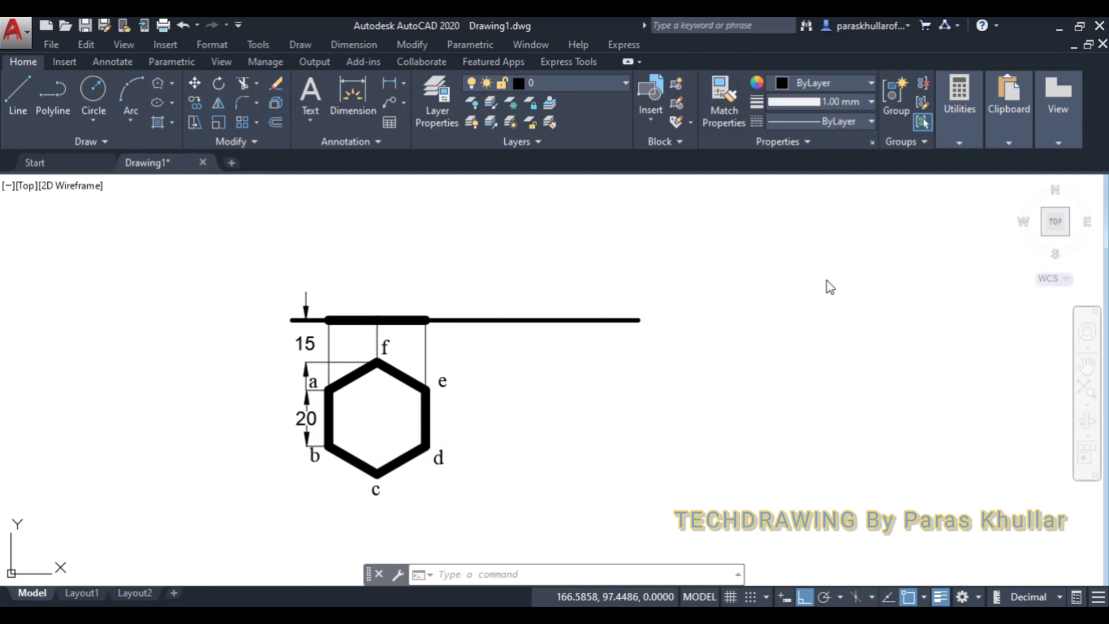
{"action": "key", "text": "Escape"}
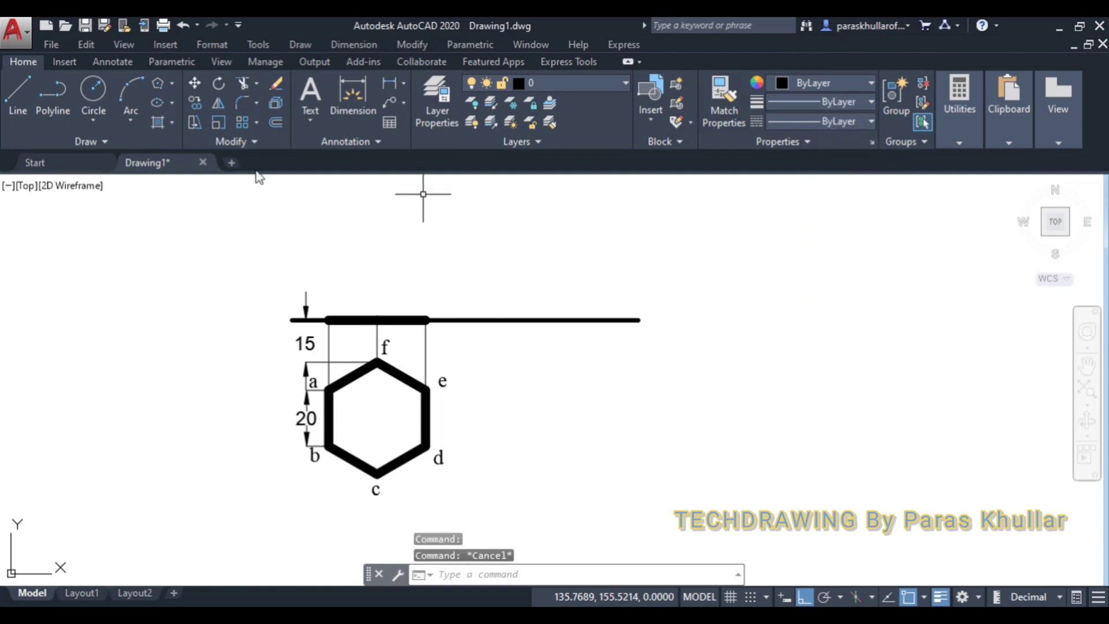
- Use the POINT command to place a point at the thick edge view's left end
{"action": "left_click", "coordinate": [493, 574]}
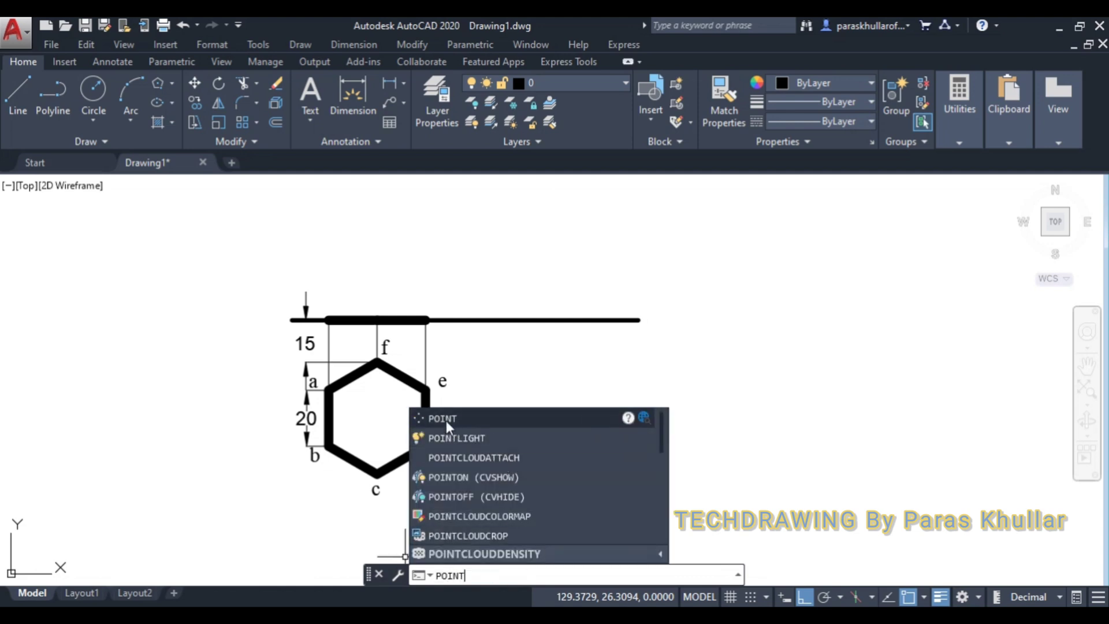
{"action": "left_click", "coordinate": [446, 420]}
{"action": "key", "text": "Return"}
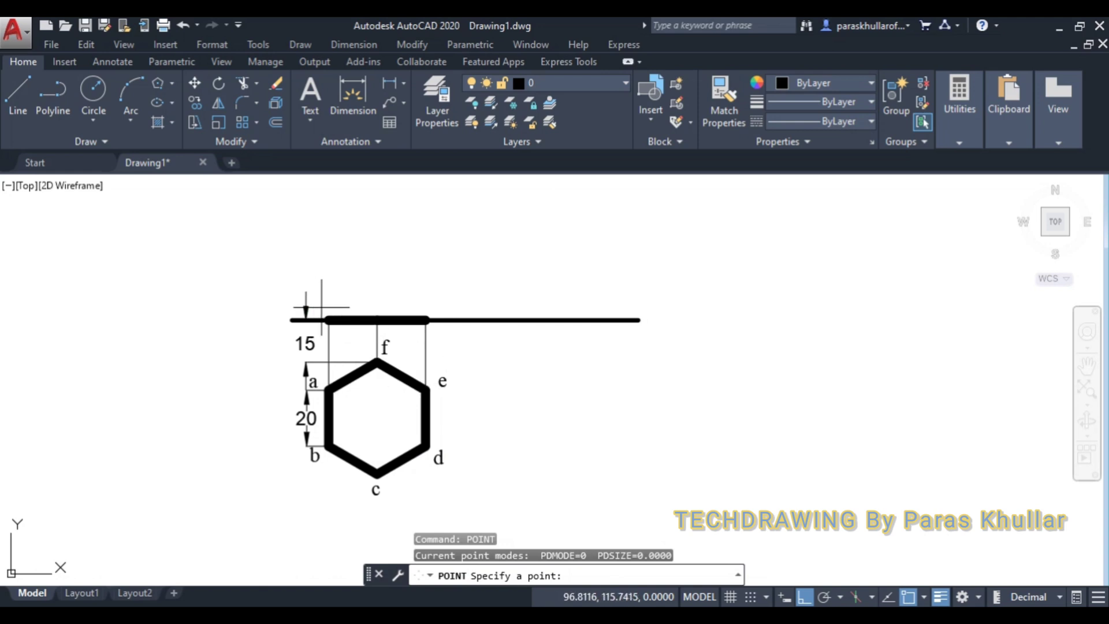
{"action": "left_click", "coordinate": [329, 319]}
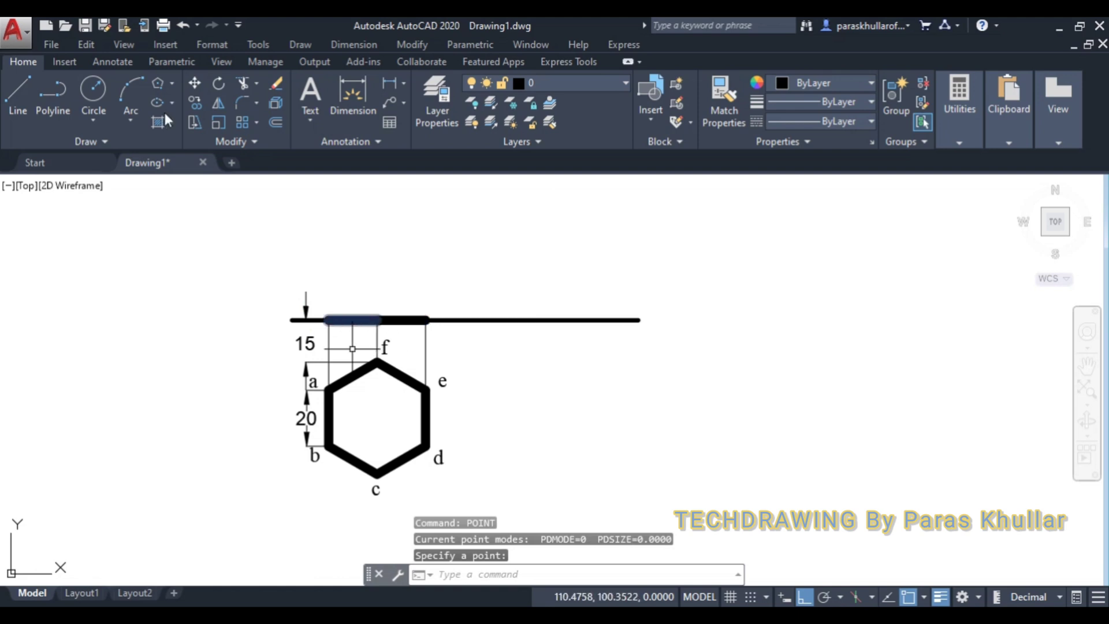
{"action": "left_click", "coordinate": [119, 141]}
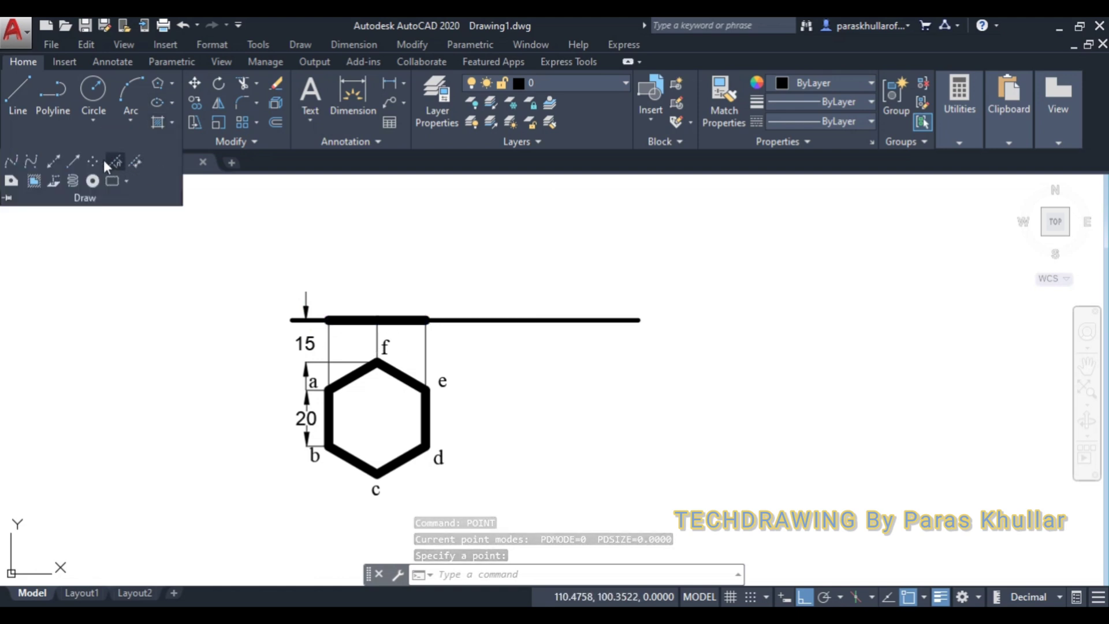
{"action": "left_click", "coordinate": [92, 161]}
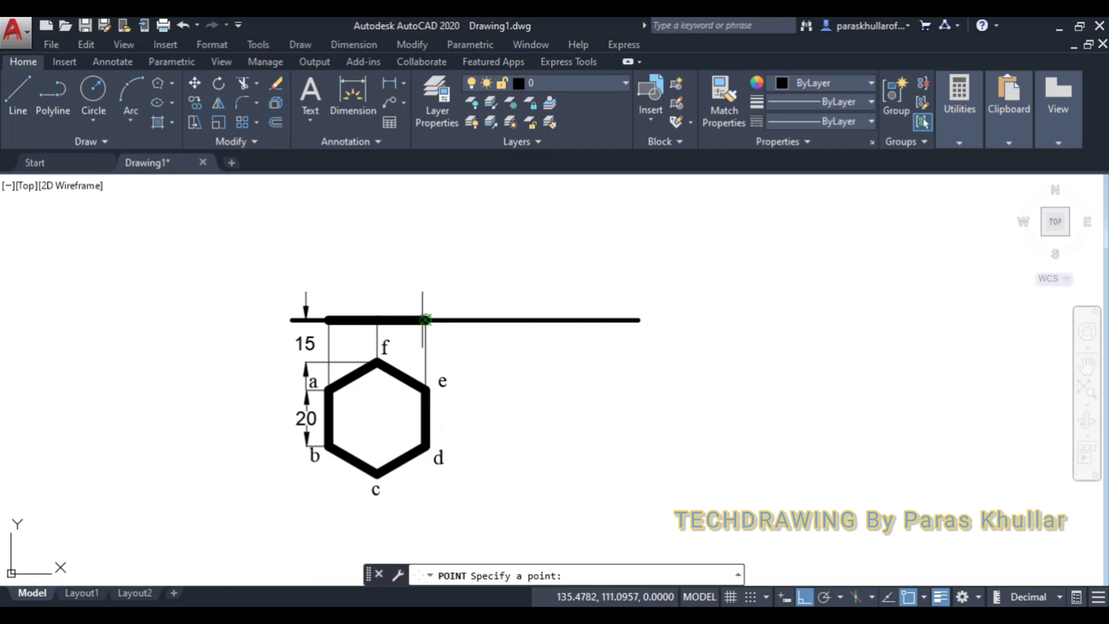
{"action": "key", "text": "Escape"}
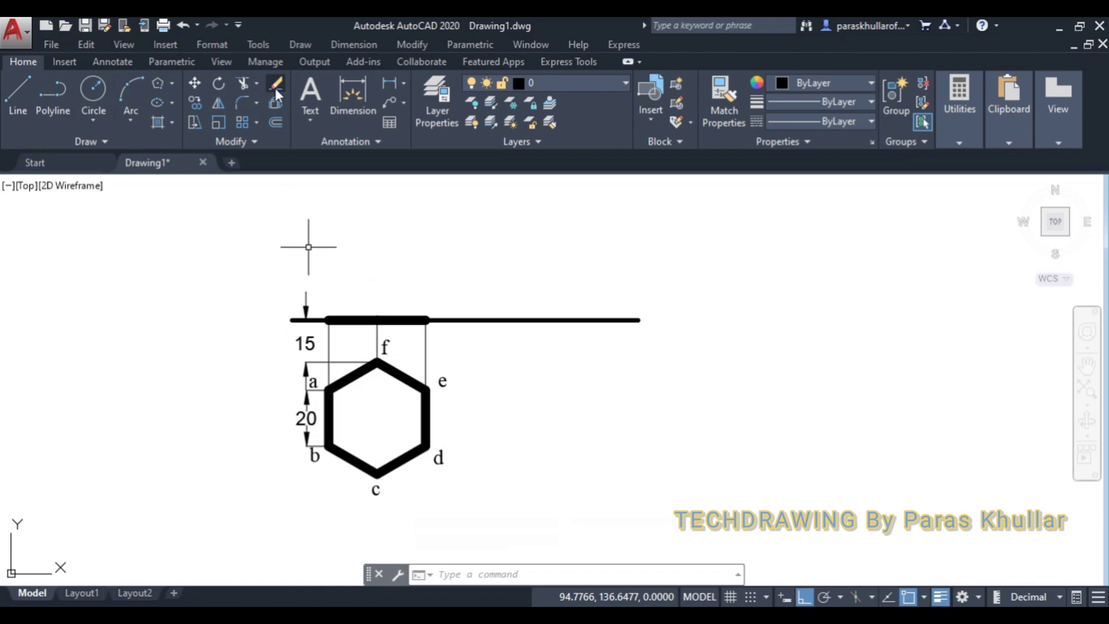
- Paste a copy of the 'a' label above the reference line and change it to b'a'
{"action": "key", "text": "ctrl+v"}
{"action": "key", "text": "F3"}
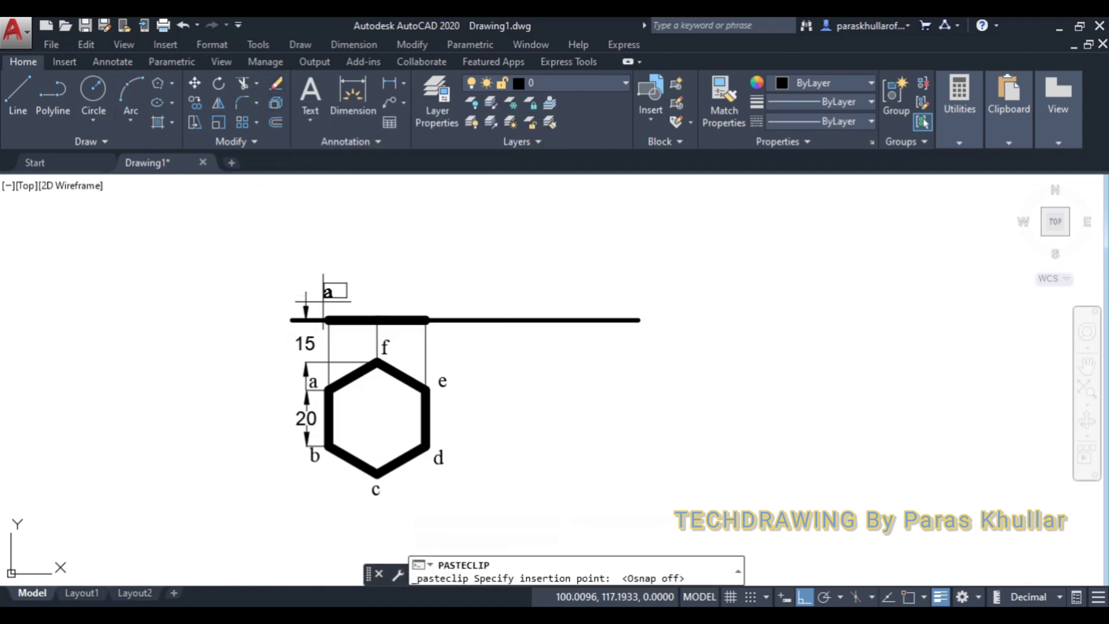
{"action": "left_click", "coordinate": [316, 313]}
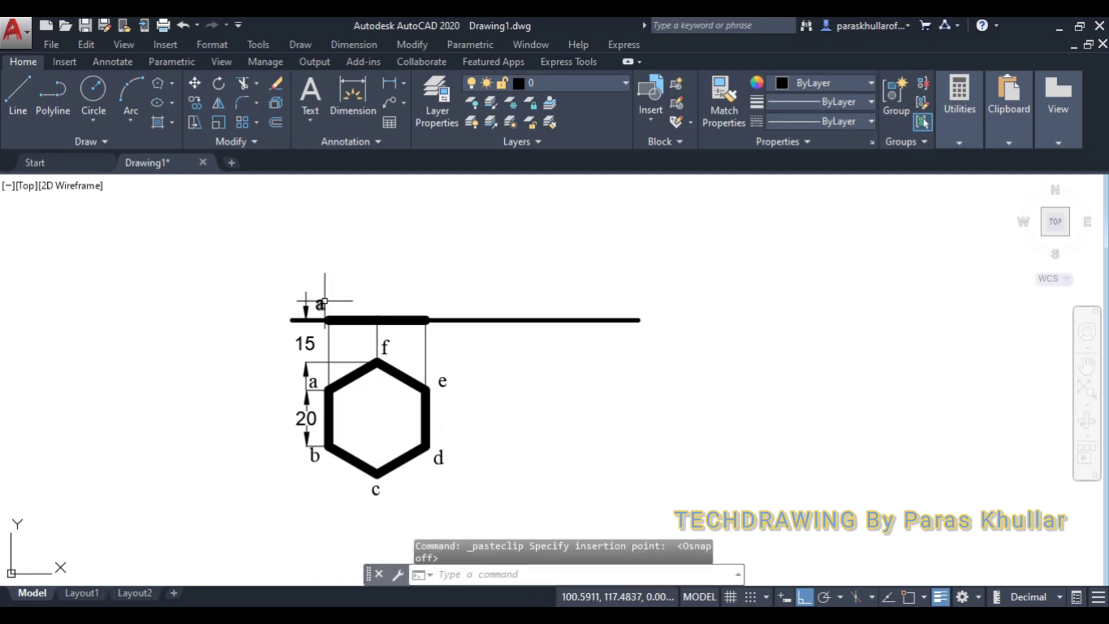
{"action": "double_click", "coordinate": [323, 302]}
{"action": "left_click_drag", "start_coordinate": [327, 302], "coordinate": [309, 304]}
{"action": "type", "text": "b"}
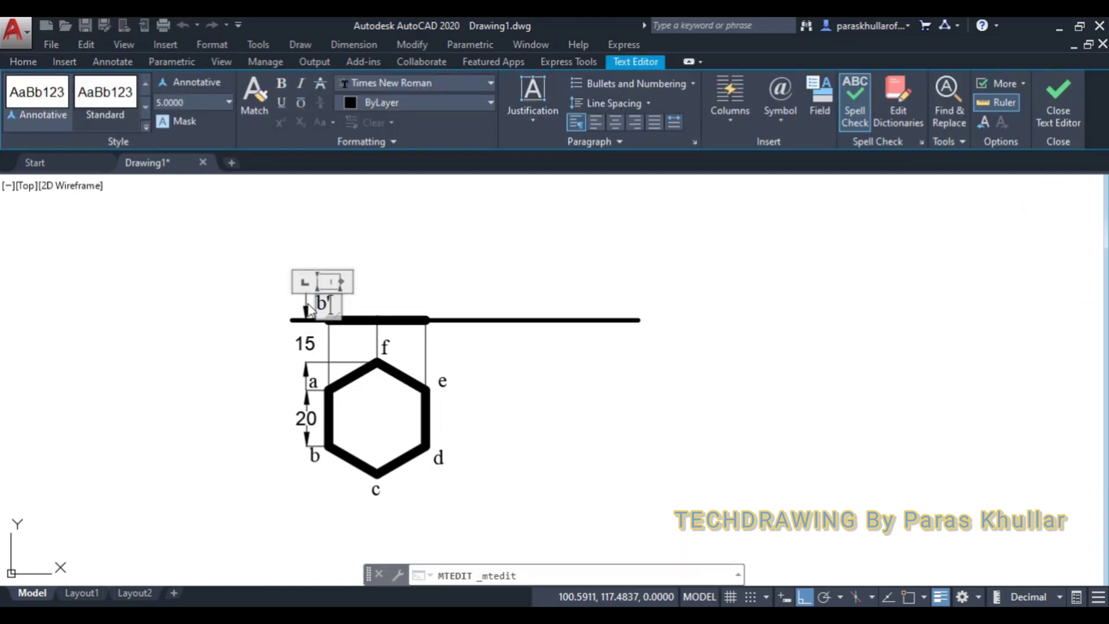
{"action": "type", "text": "'a'"}
{"action": "left_click", "coordinate": [378, 296]}
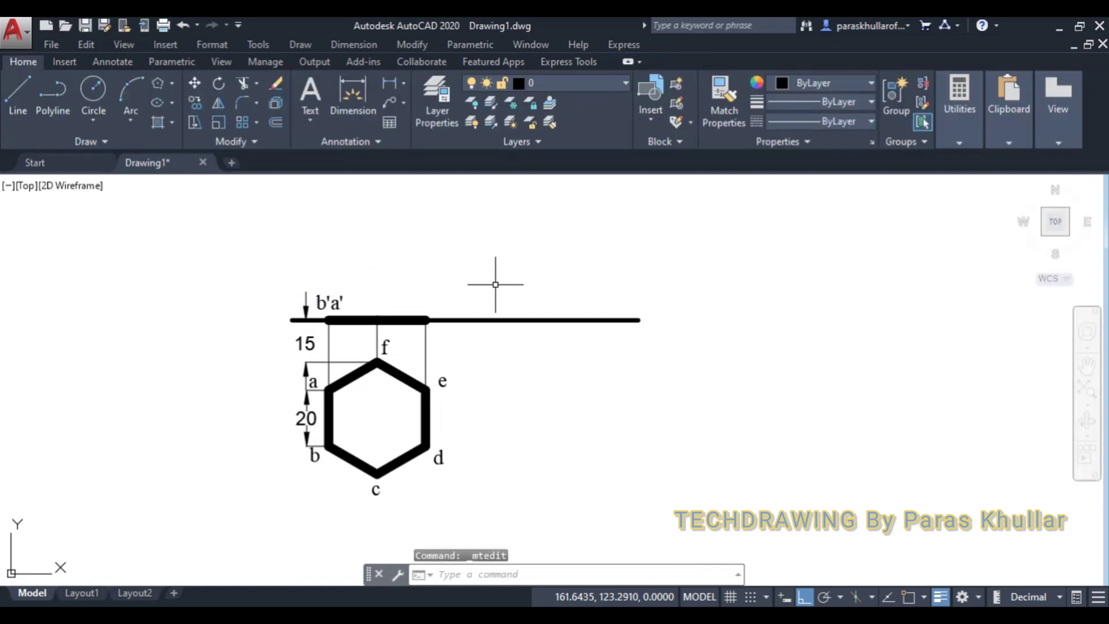
- Paste another label beside b'a' and change its text to c'f'
{"action": "key", "text": "ctrl+v"}
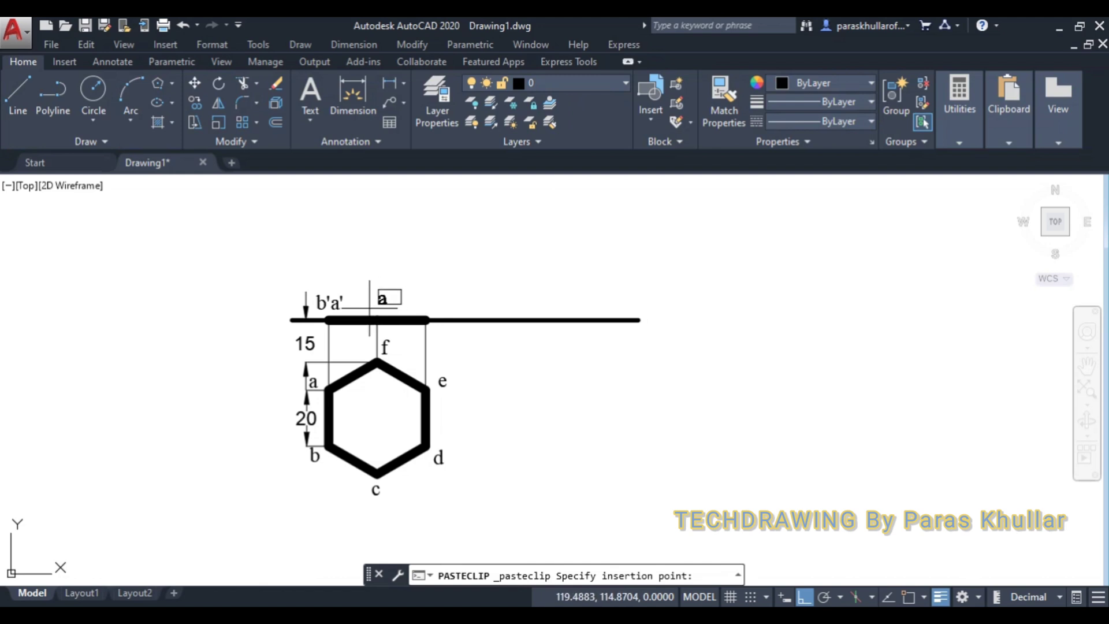
{"action": "left_click", "coordinate": [364, 298]}
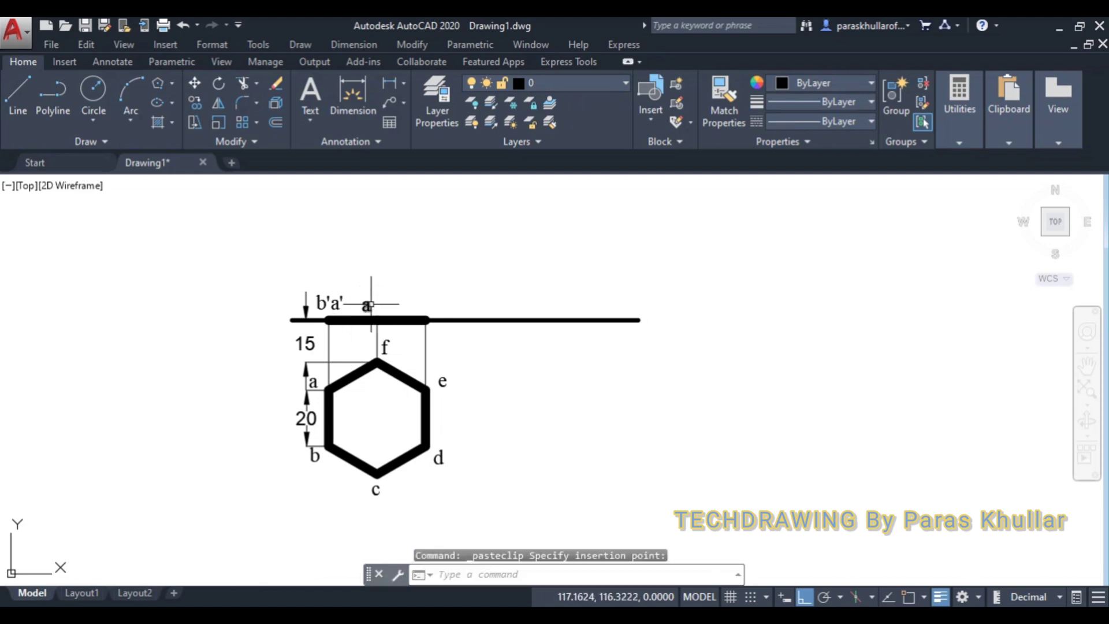
{"action": "double_click", "coordinate": [366, 305]}
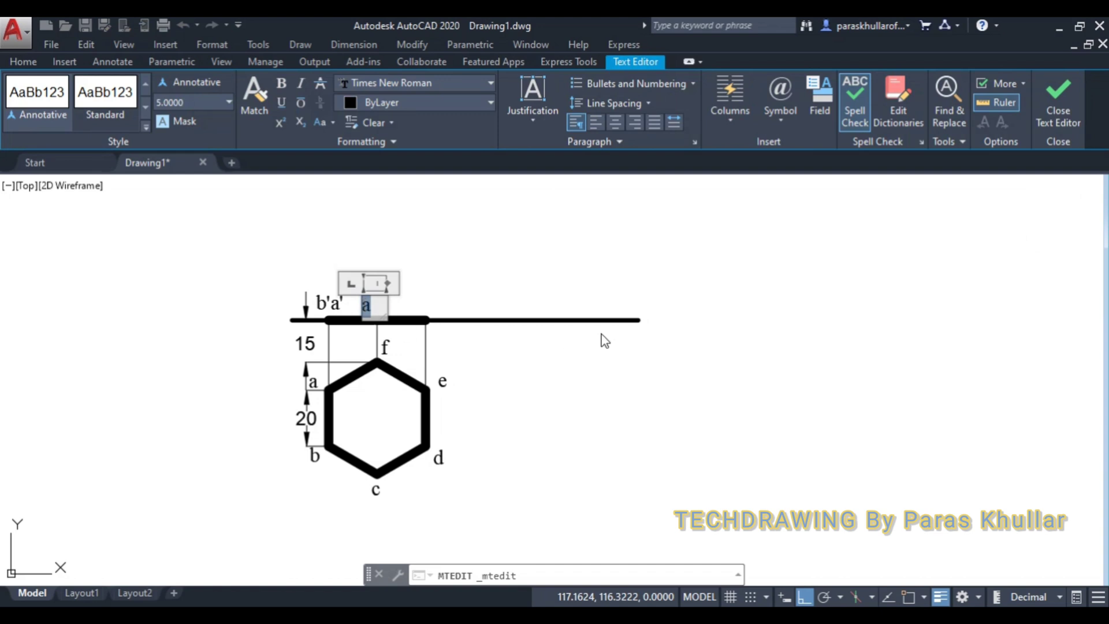
{"action": "type", "text": "c'f"}
{"action": "left_click", "coordinate": [576, 277]}
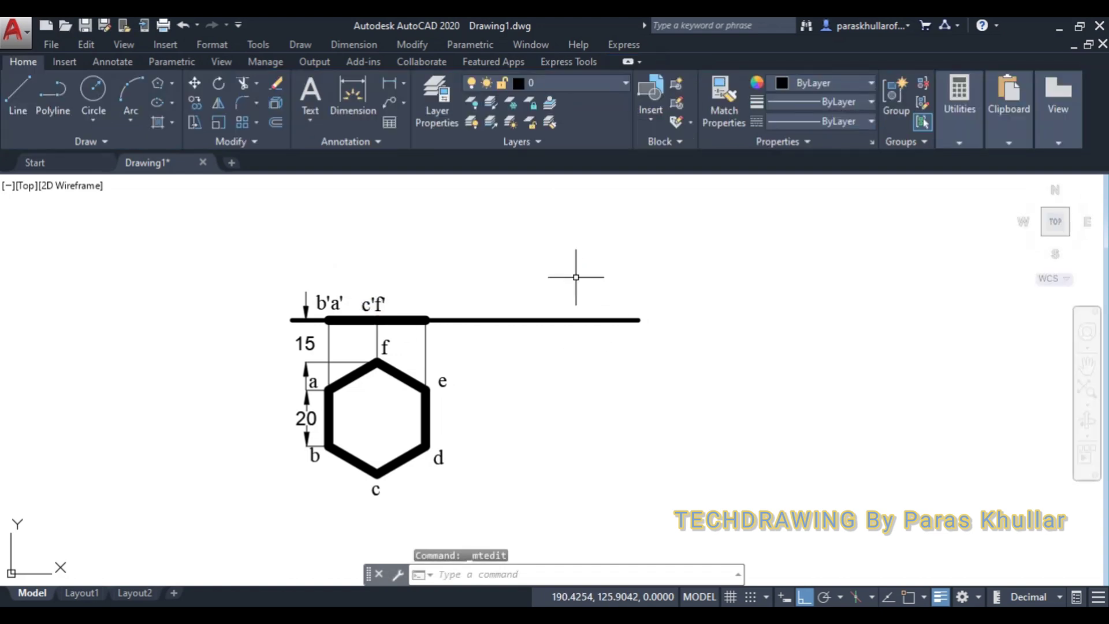
- Paste a label at the line's right end and change it to d'e'
{"action": "key", "text": "ctrl+v"}
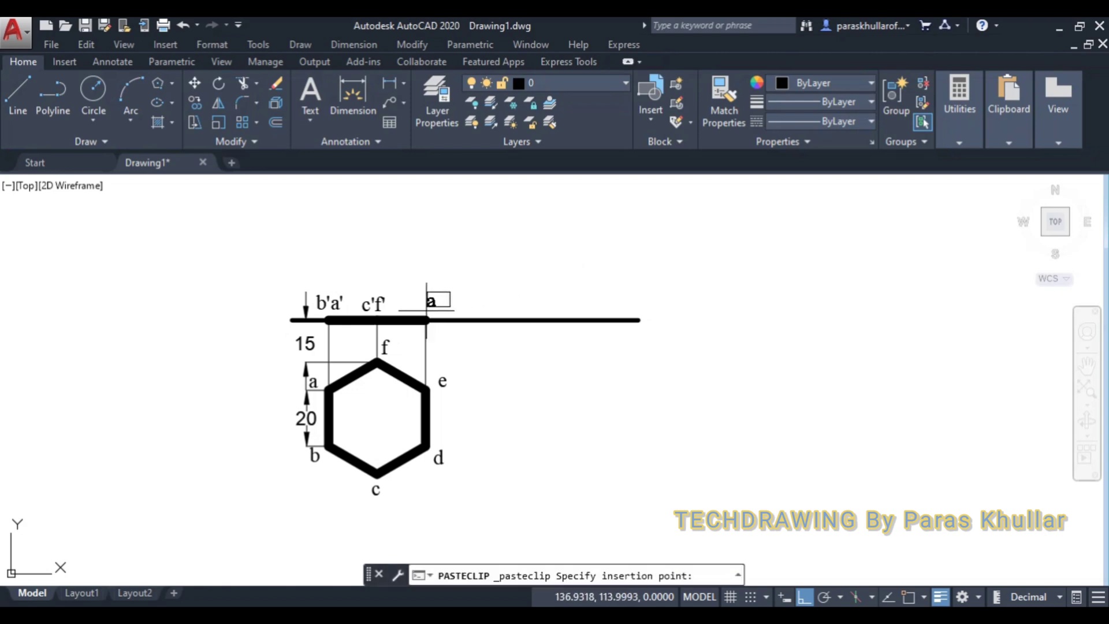
{"action": "left_click", "coordinate": [413, 311]}
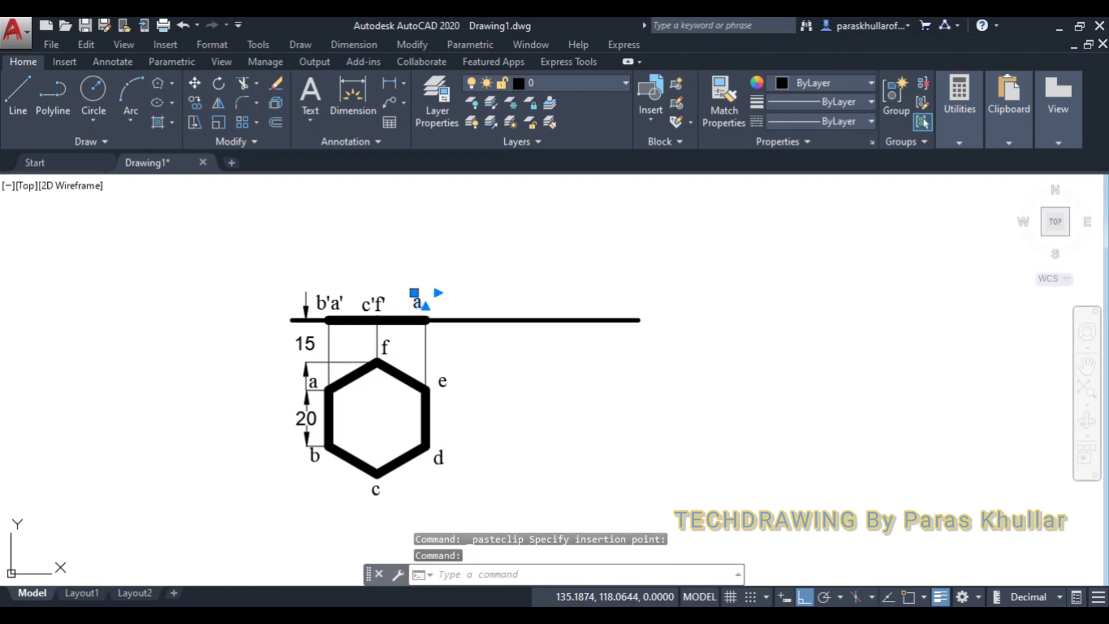
{"action": "double_click", "coordinate": [422, 300]}
{"action": "left_click_drag", "start_coordinate": [421, 299], "coordinate": [415, 306]}
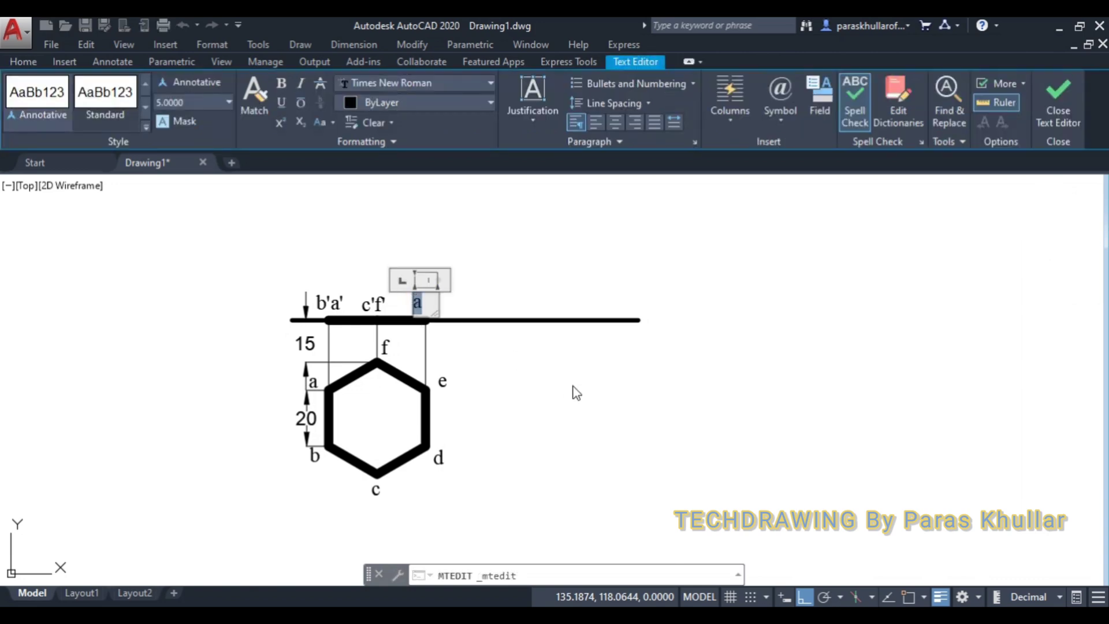
{"action": "type", "text": "d'e"}
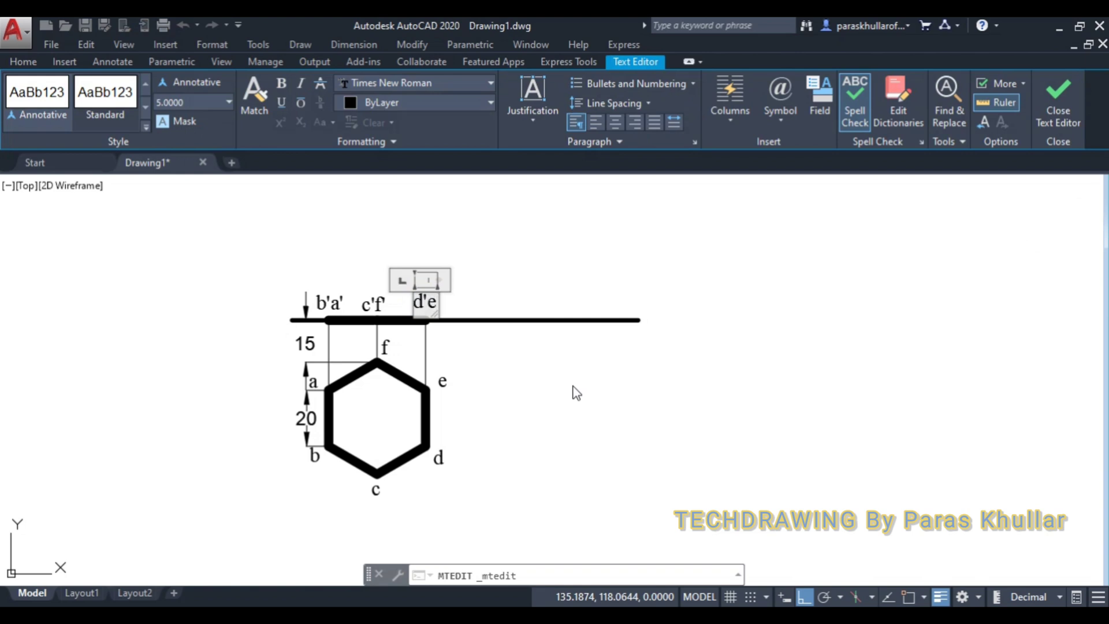
{"action": "left_click", "coordinate": [533, 268]}
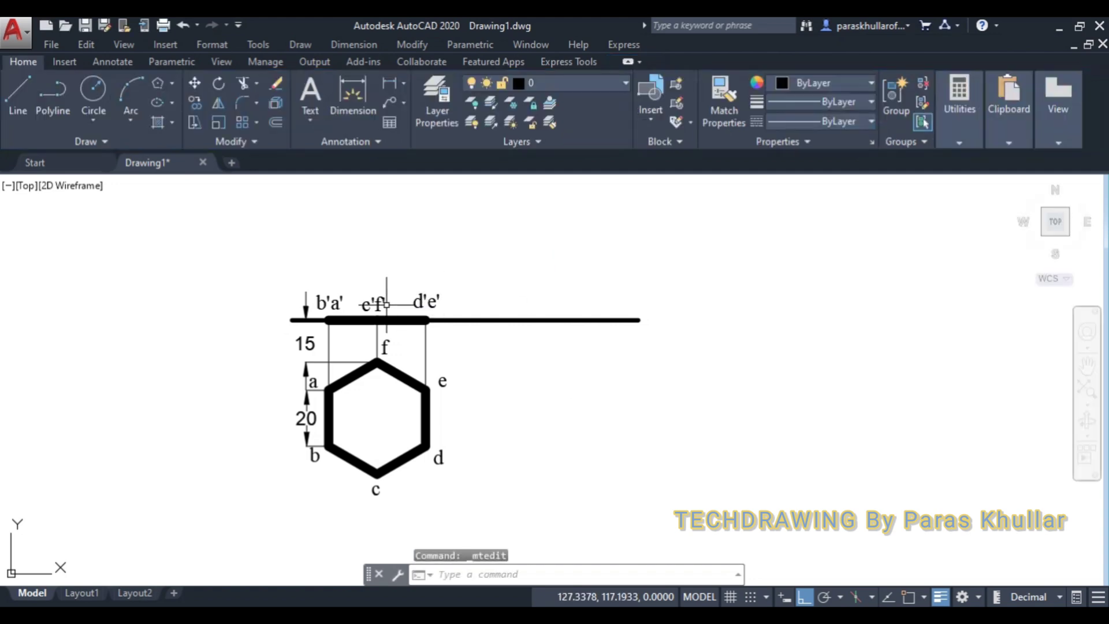
- Shift the c'f' label slightly left to sit neatly between the other labels
{"action": "left_click", "coordinate": [366, 304]}
{"action": "key", "text": "Escape"}
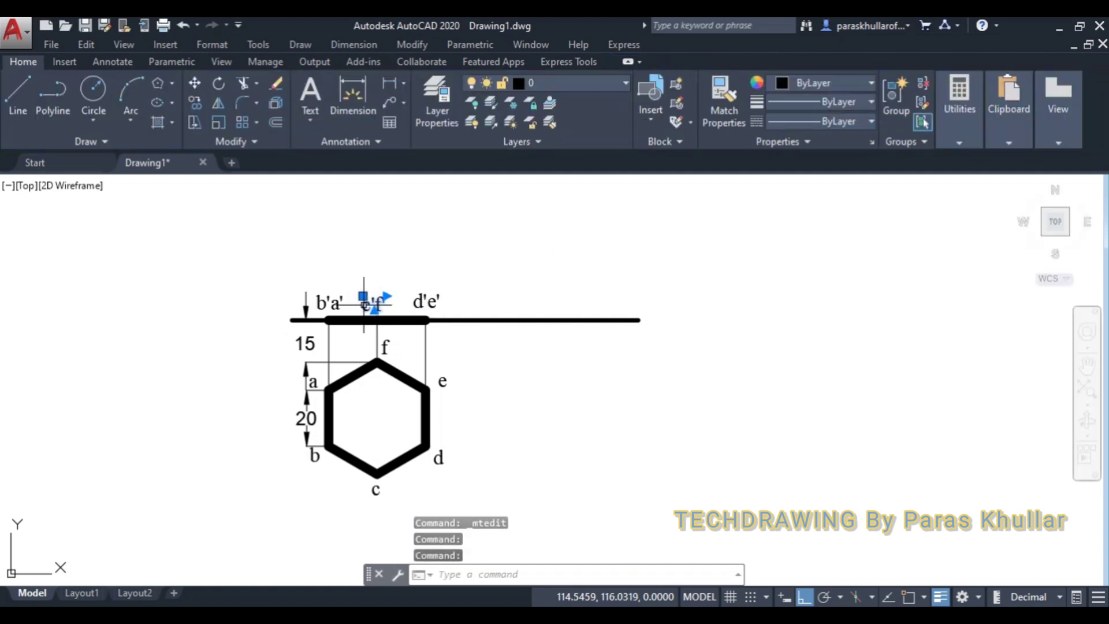
{"action": "left_click", "coordinate": [372, 308]}
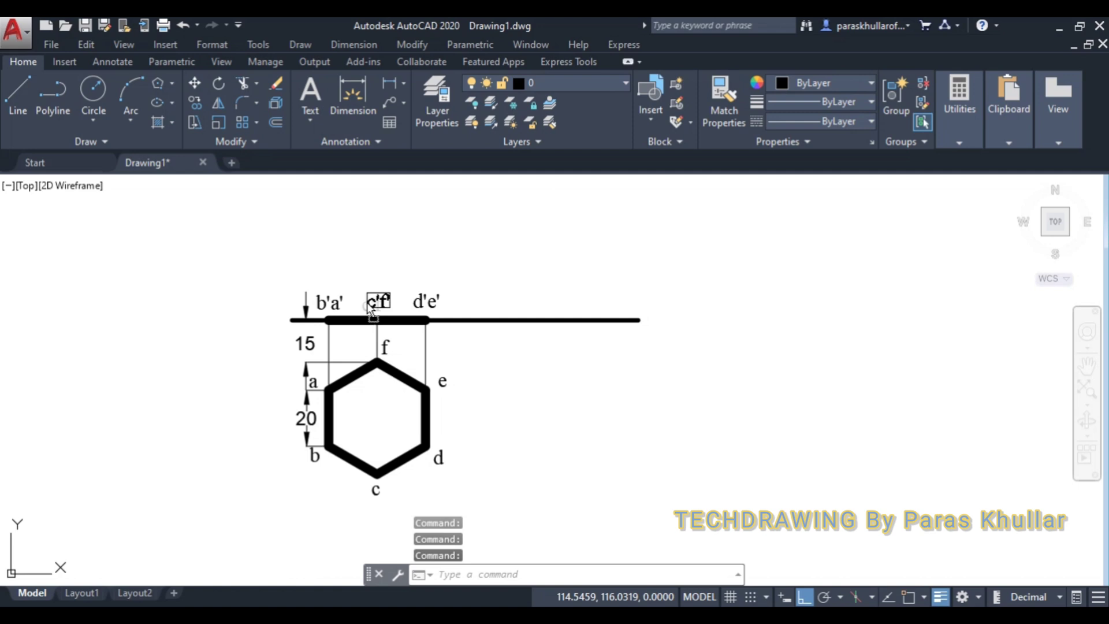
{"action": "left_click", "coordinate": [369, 300]}
{"action": "left_click", "coordinate": [359, 299]}
{"action": "left_click", "coordinate": [350, 308]}
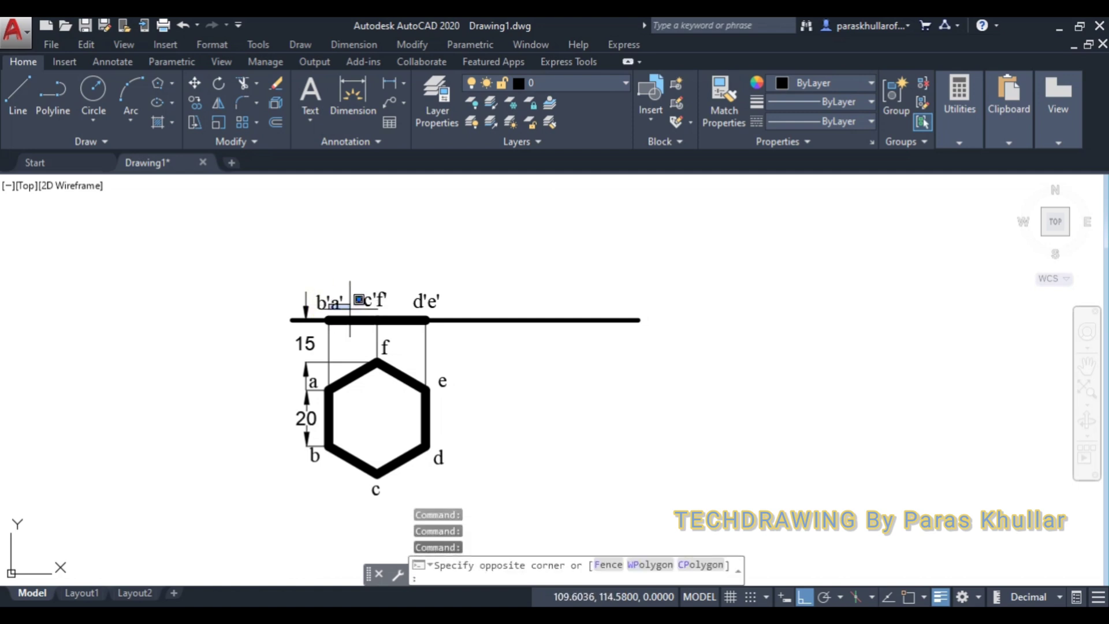
{"action": "left_click", "coordinate": [372, 276]}
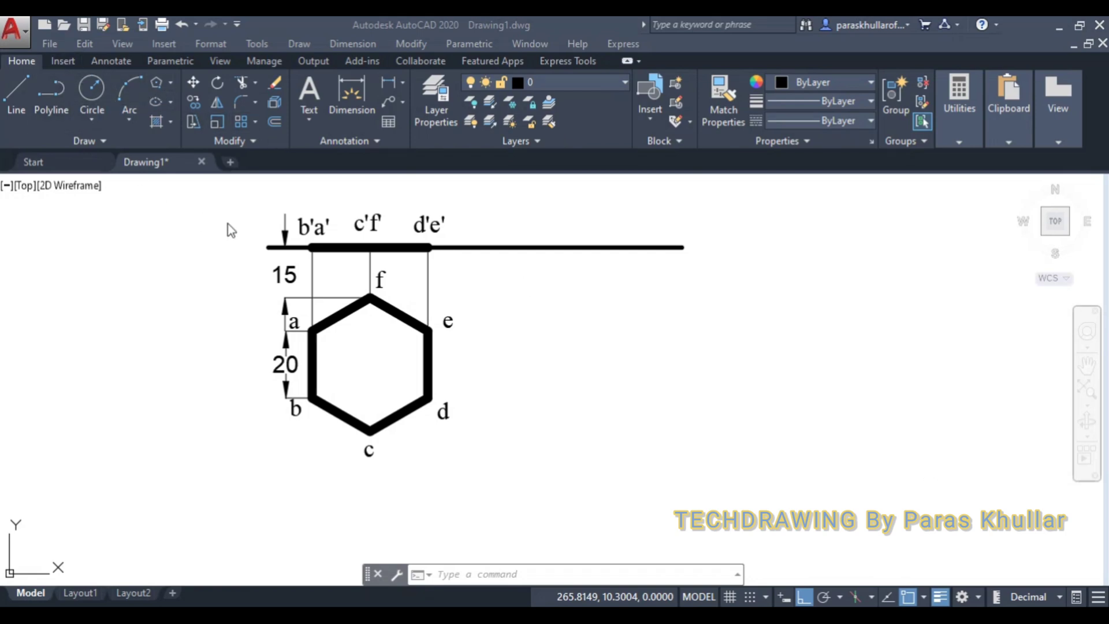
- Set the point style to circle-with-cross through PTYPE and recenter the drawing
{"action": "left_click", "coordinate": [447, 573]}
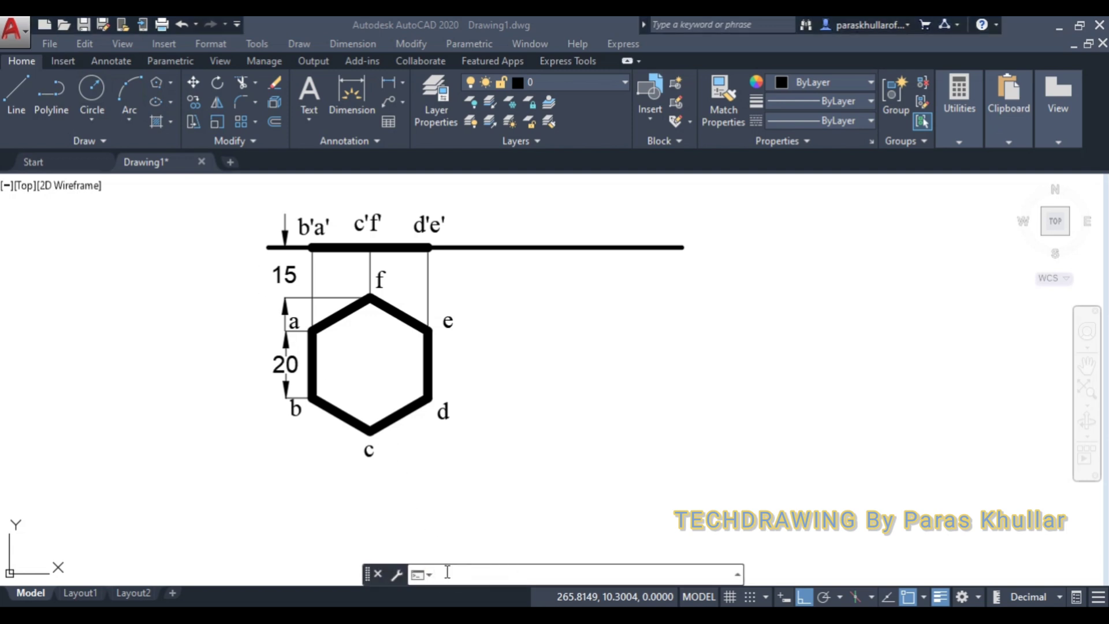
{"action": "type", "text": "PTYPE"}
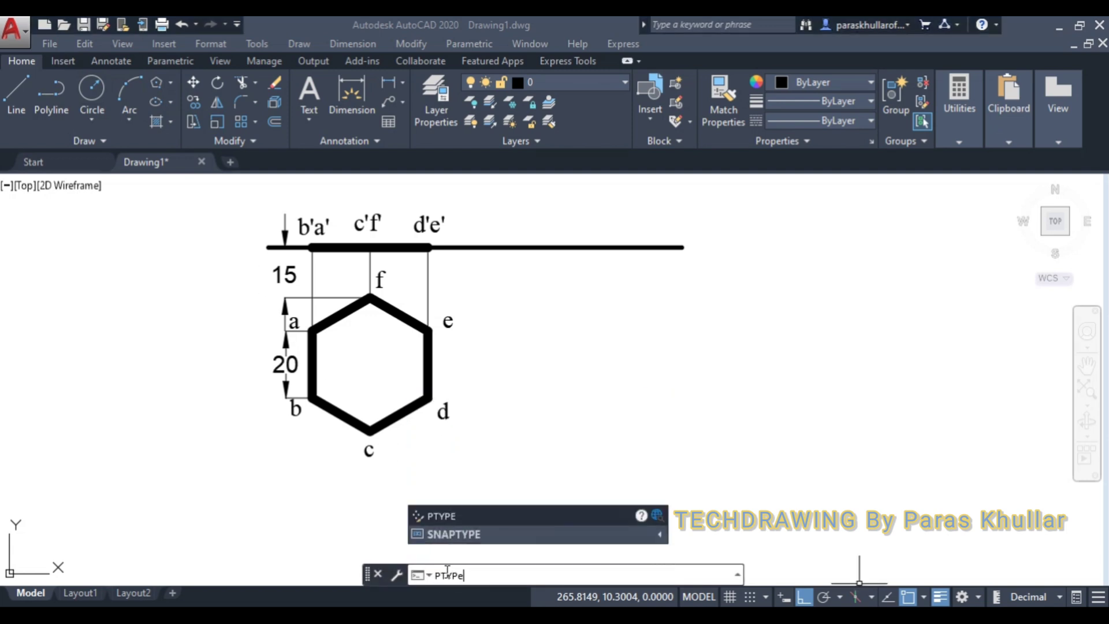
{"action": "key", "text": "Return"}
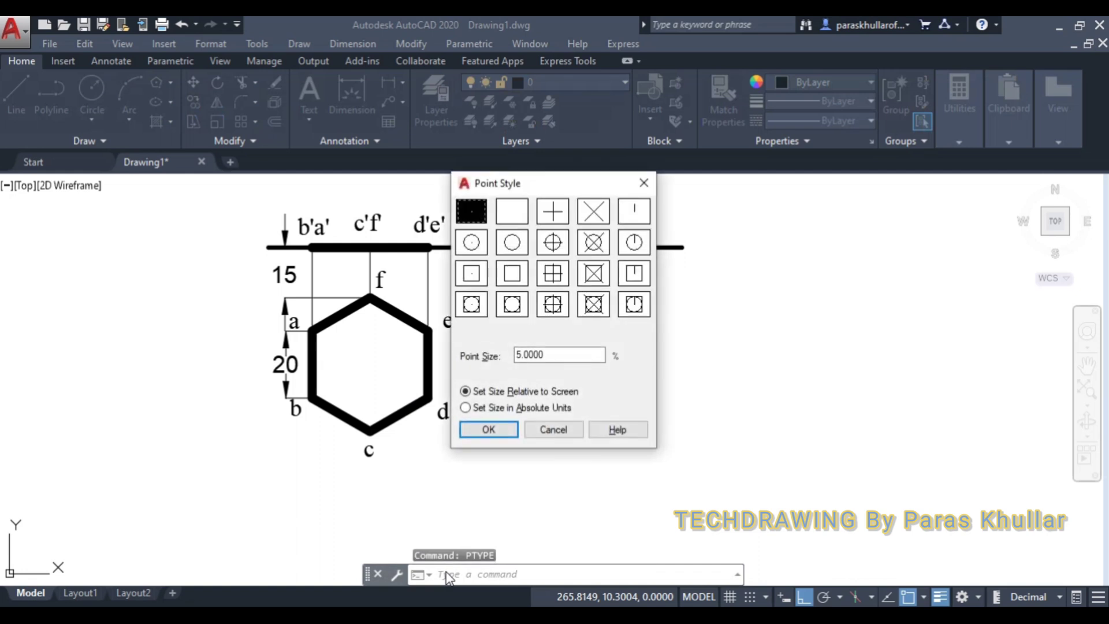
{"action": "left_click", "coordinate": [554, 245]}
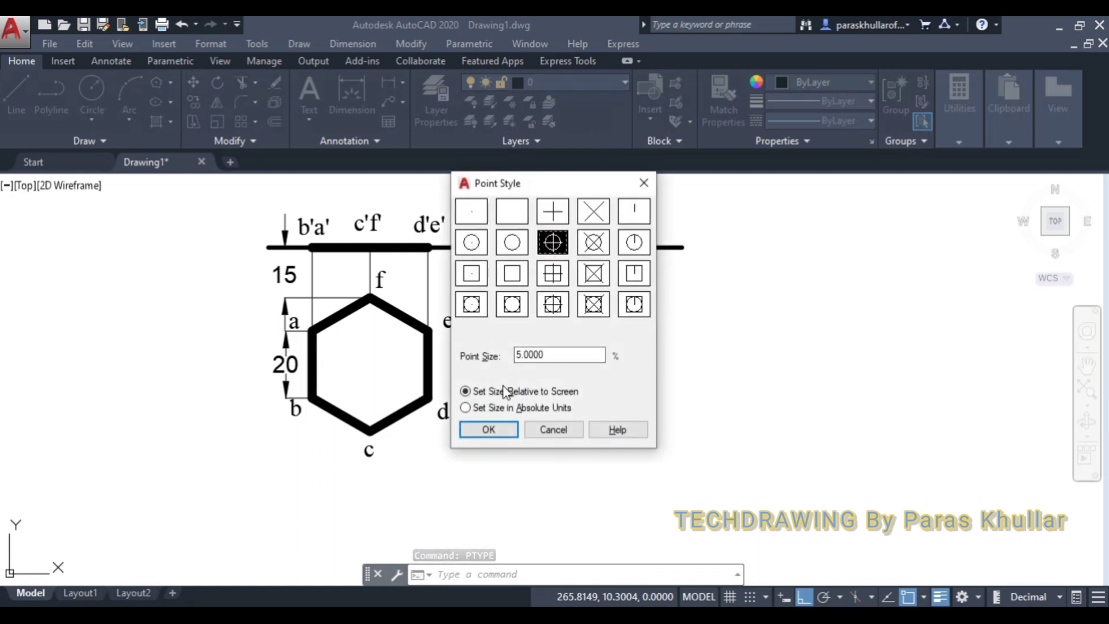
{"action": "left_click", "coordinate": [503, 429]}
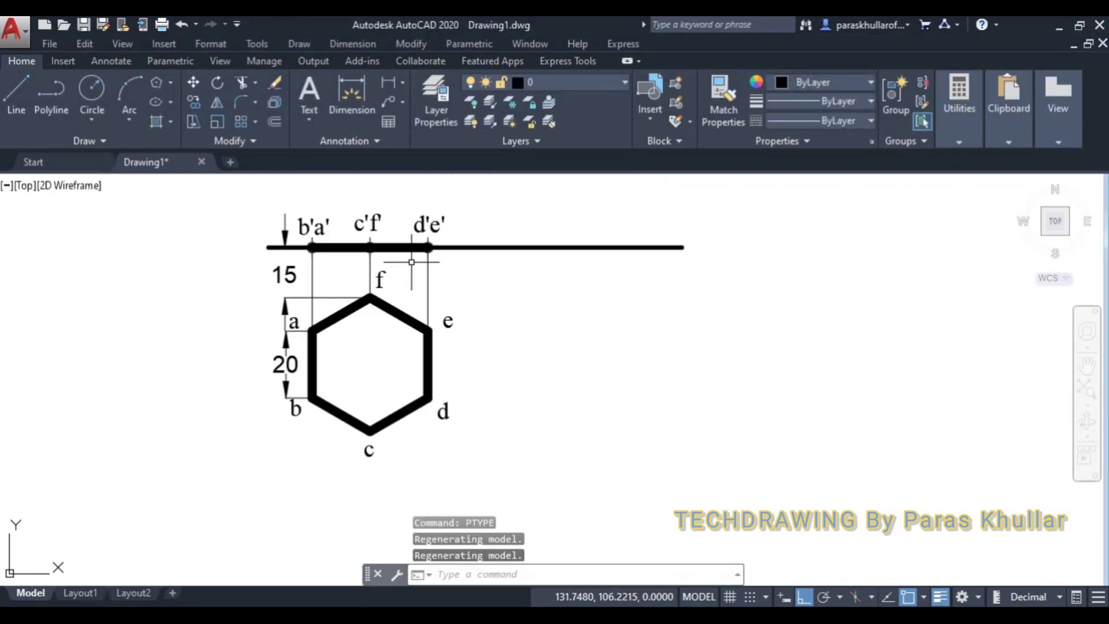
{"action": "scroll", "coordinate": [409, 257], "scroll_direction": "up", "scroll_amount": 2}
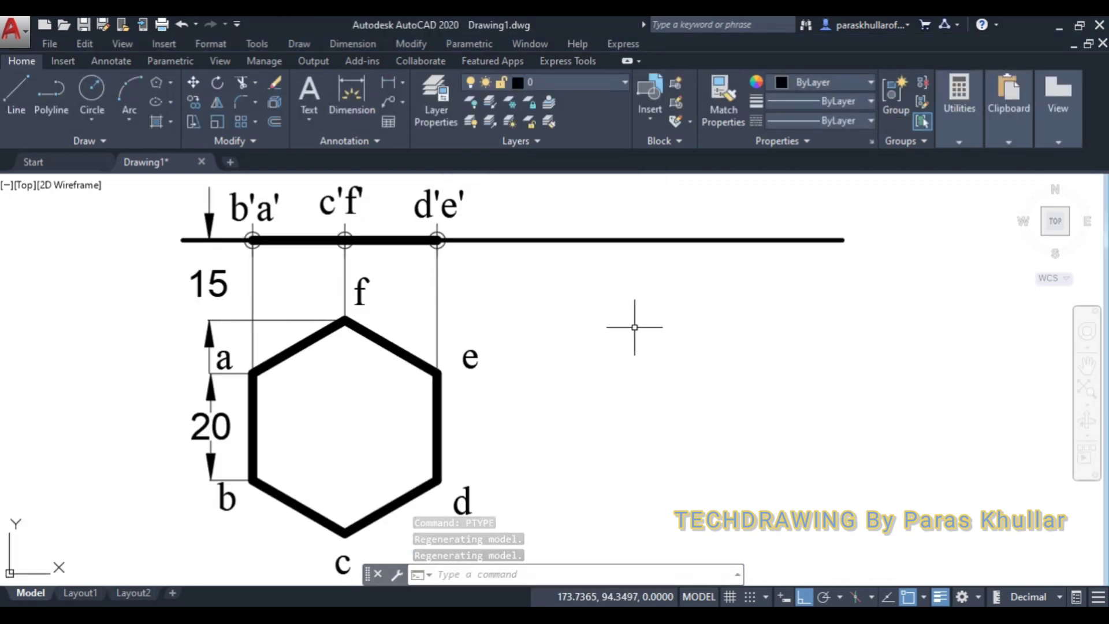
{"action": "scroll", "coordinate": [634, 327], "scroll_direction": "down", "scroll_amount": 2}
{"action": "middle_click_drag", "start_coordinate": [636, 340], "coordinate": [607, 394]}
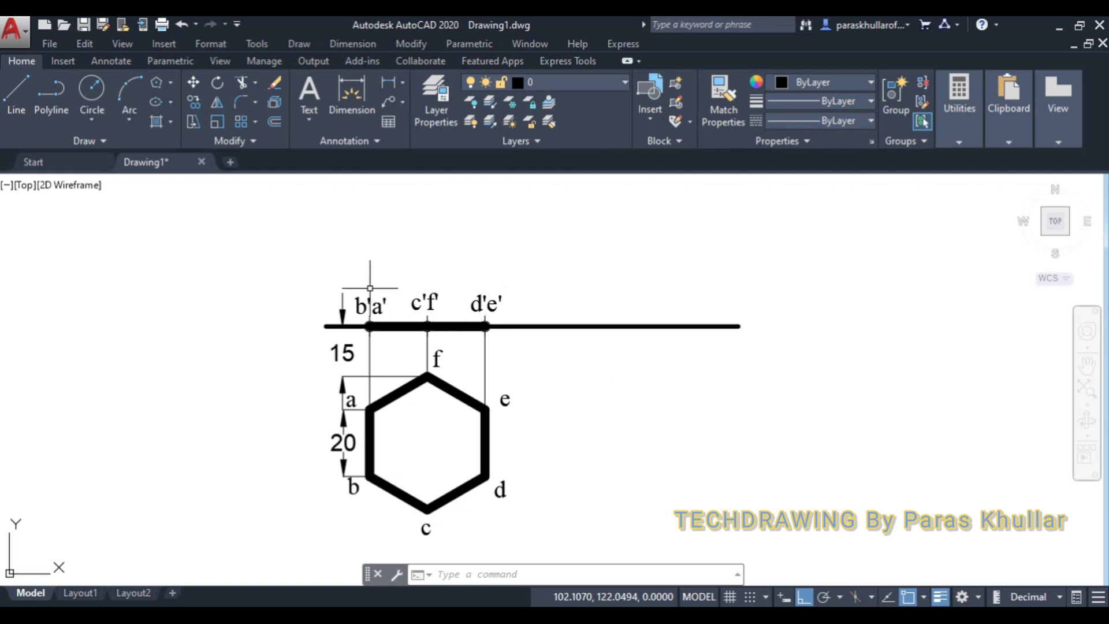
- Copy the front-view line and its three labels from b'a' to a point further right on the XY line
{"action": "left_click", "coordinate": [350, 285]}
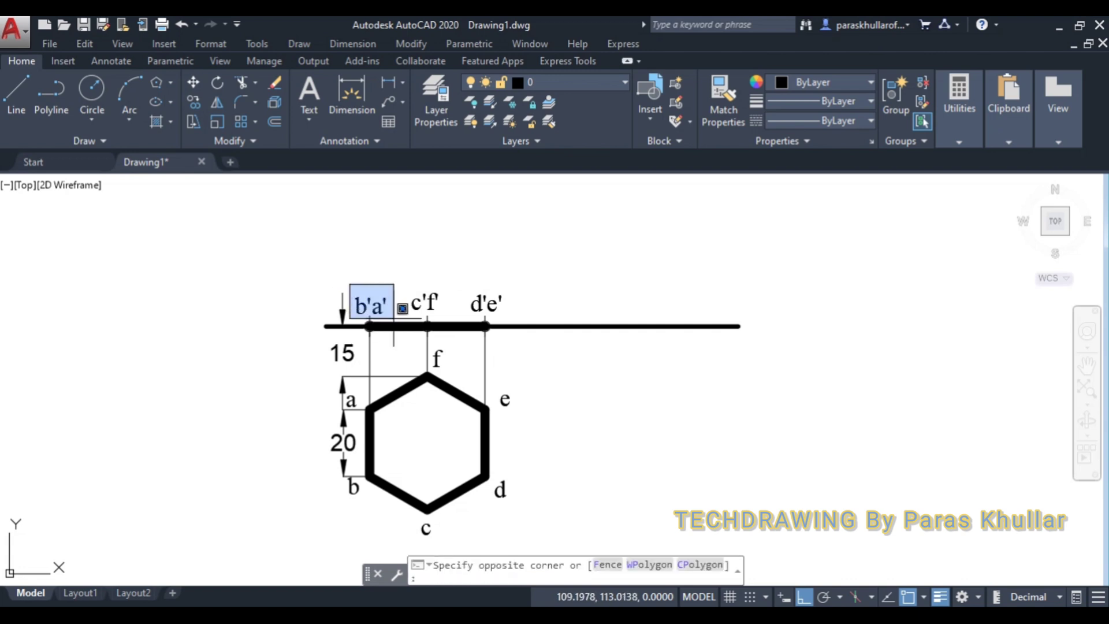
{"action": "left_click", "coordinate": [530, 330]}
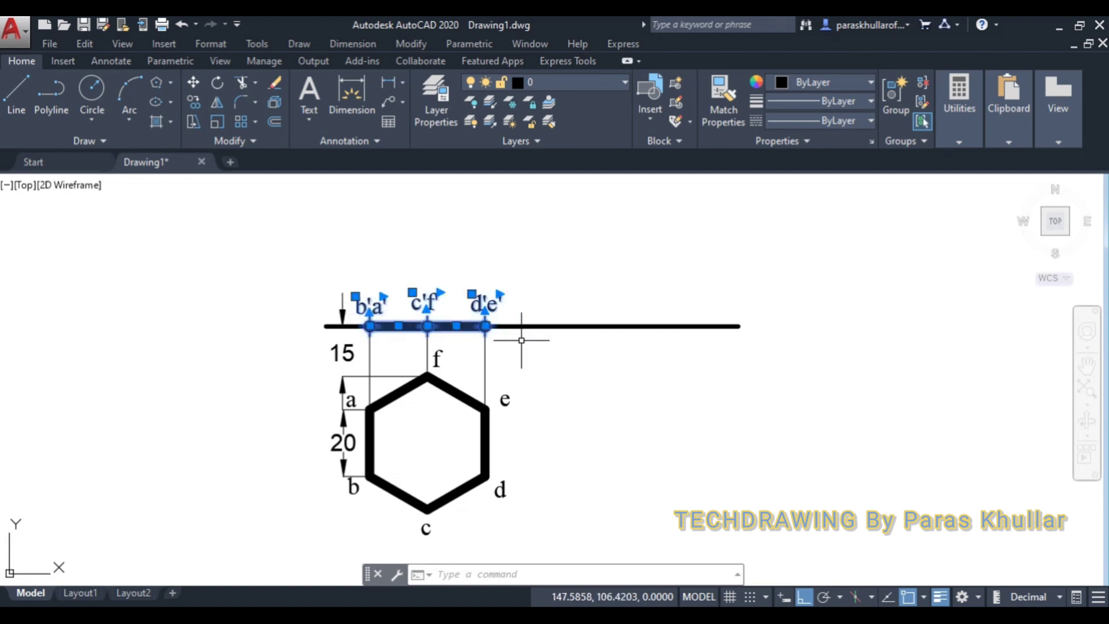
{"action": "left_click", "coordinate": [195, 104]}
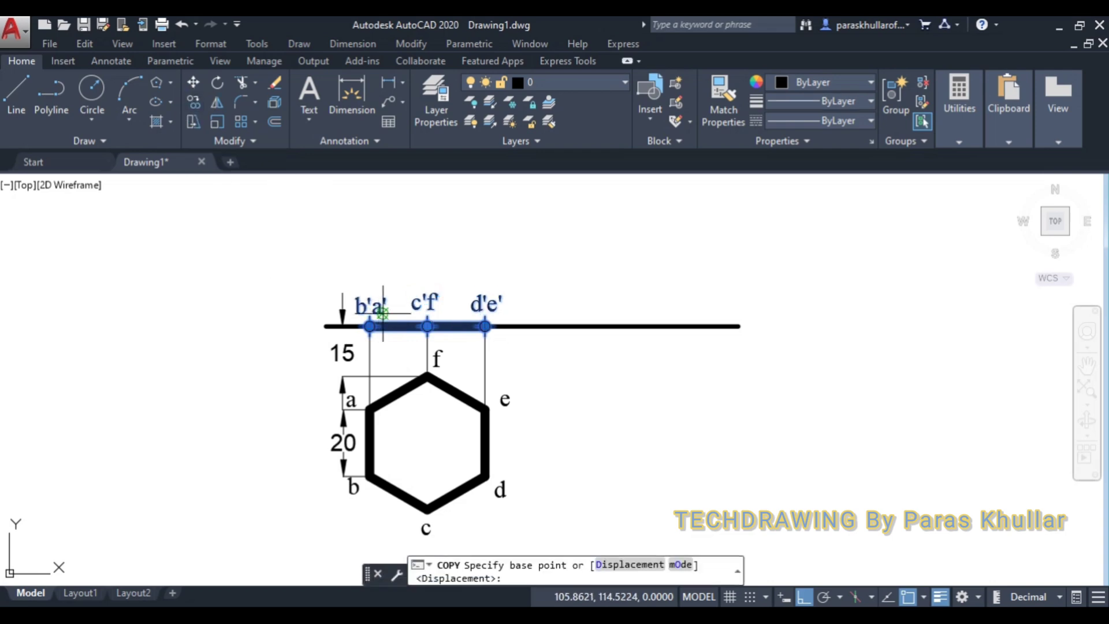
{"action": "left_click", "coordinate": [370, 325]}
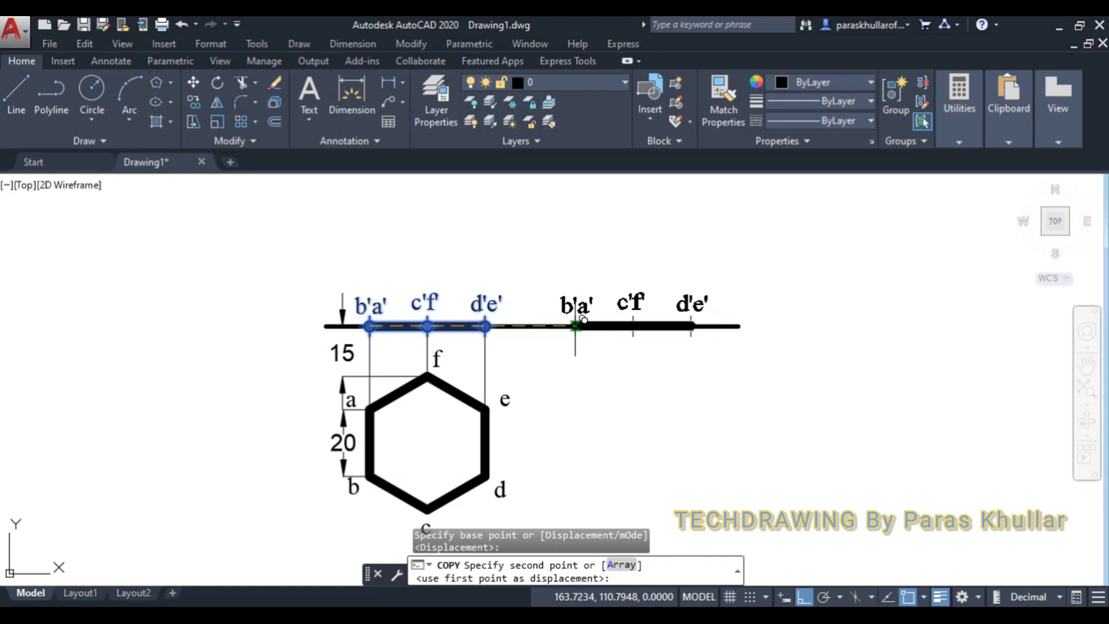
{"action": "left_click", "coordinate": [584, 318]}
{"action": "key", "text": "Escape"}
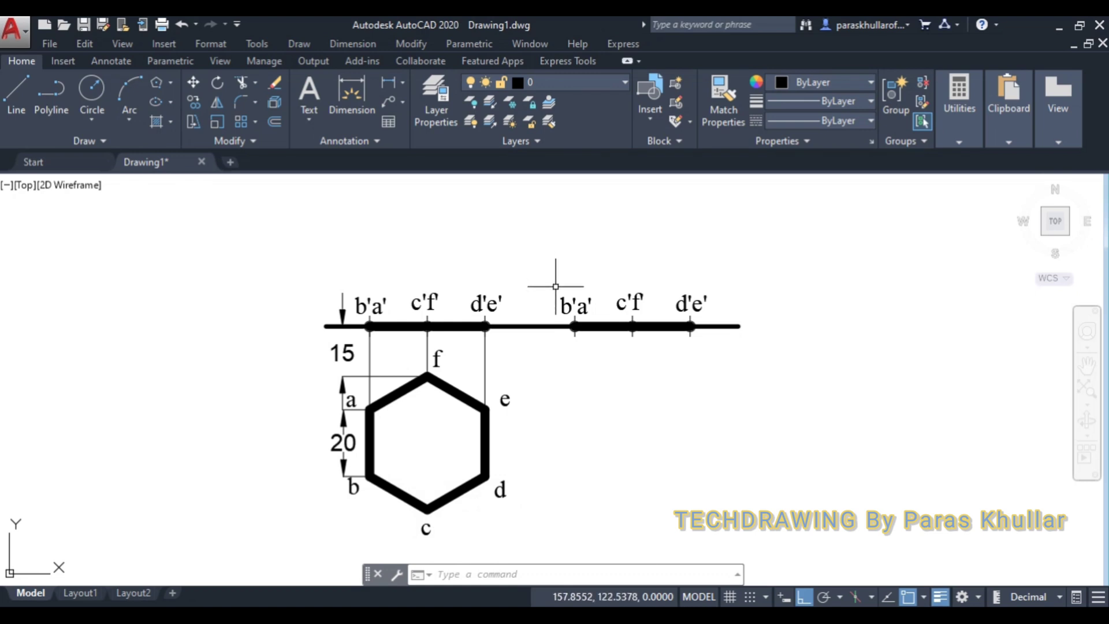
- Rotate the copied line and its labels 45° about the b'a' end, with Ortho off
{"action": "left_click", "coordinate": [219, 84]}
{"action": "left_click", "coordinate": [545, 266]}
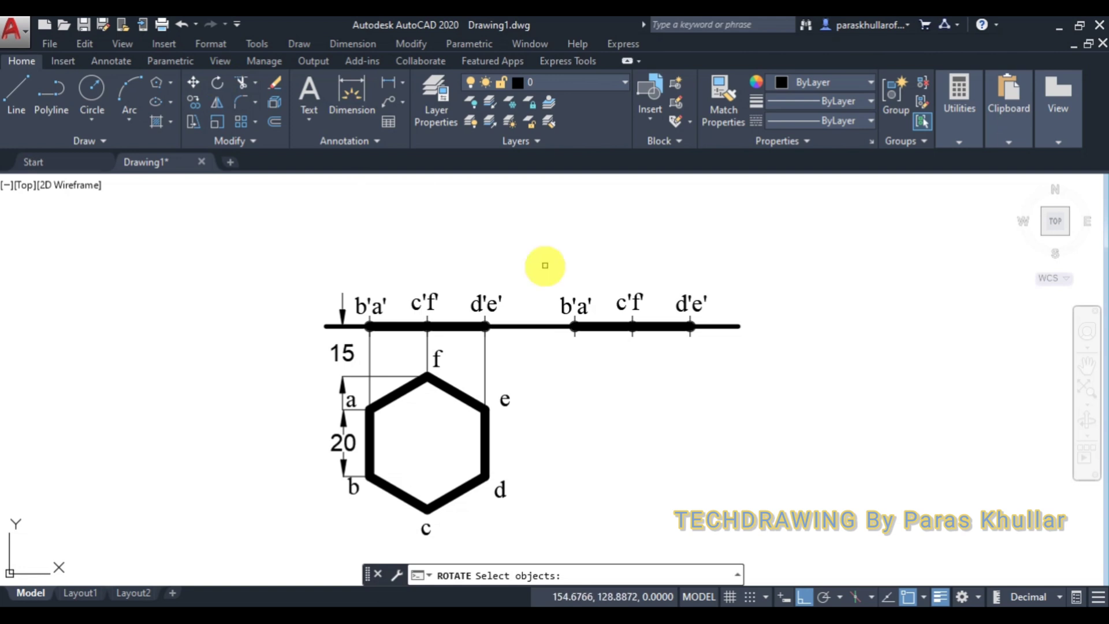
{"action": "left_click", "coordinate": [714, 359]}
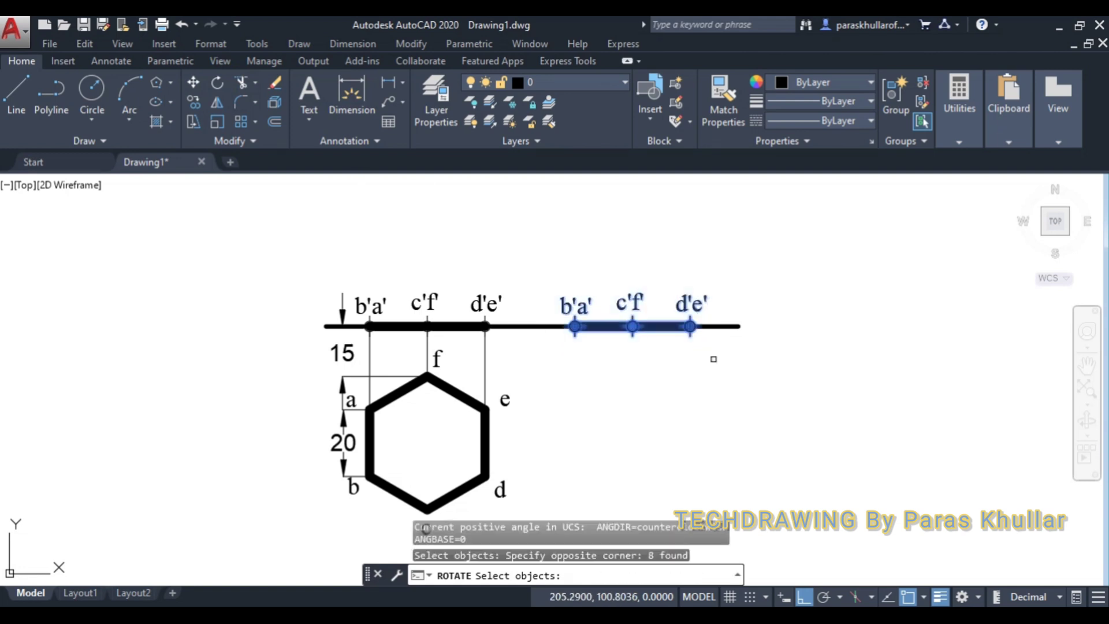
{"action": "key", "text": "Return"}
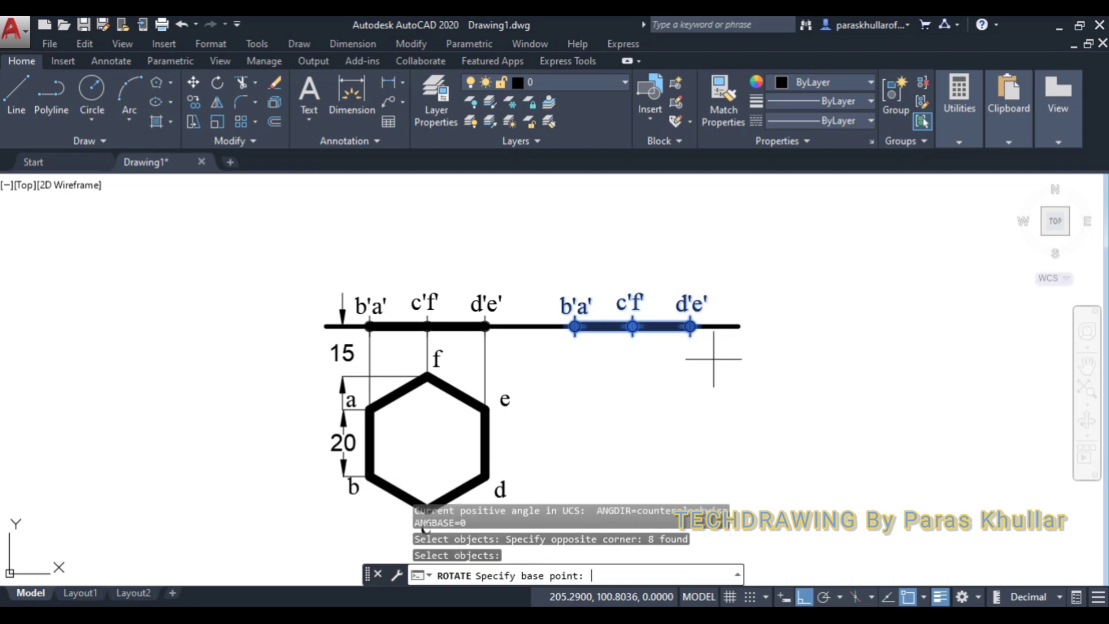
{"action": "key", "text": "F8"}
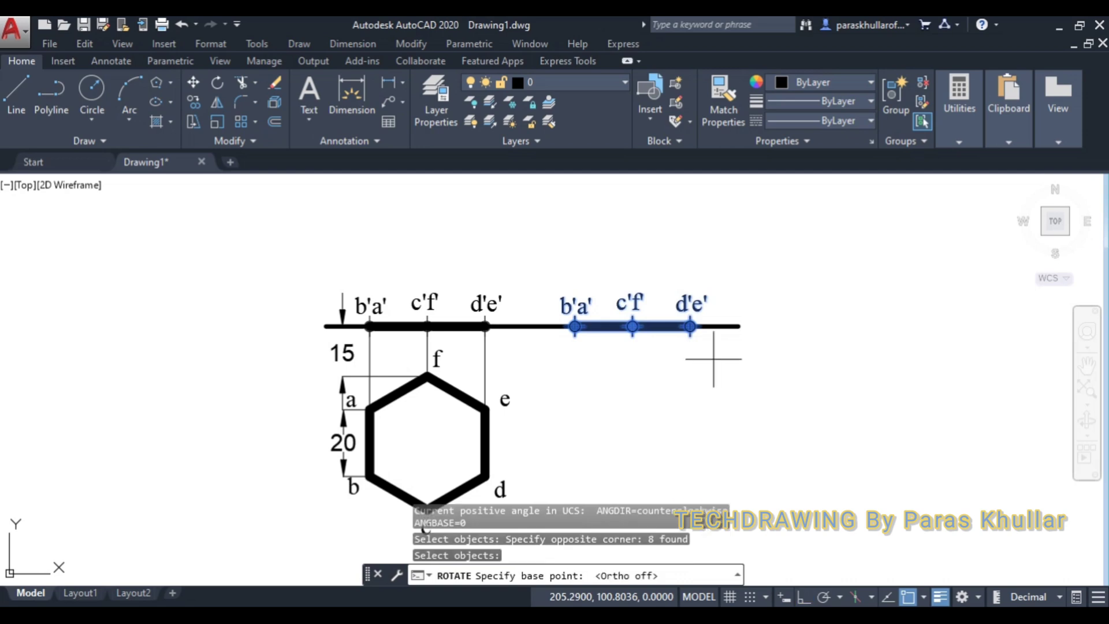
{"action": "left_click", "coordinate": [576, 327]}
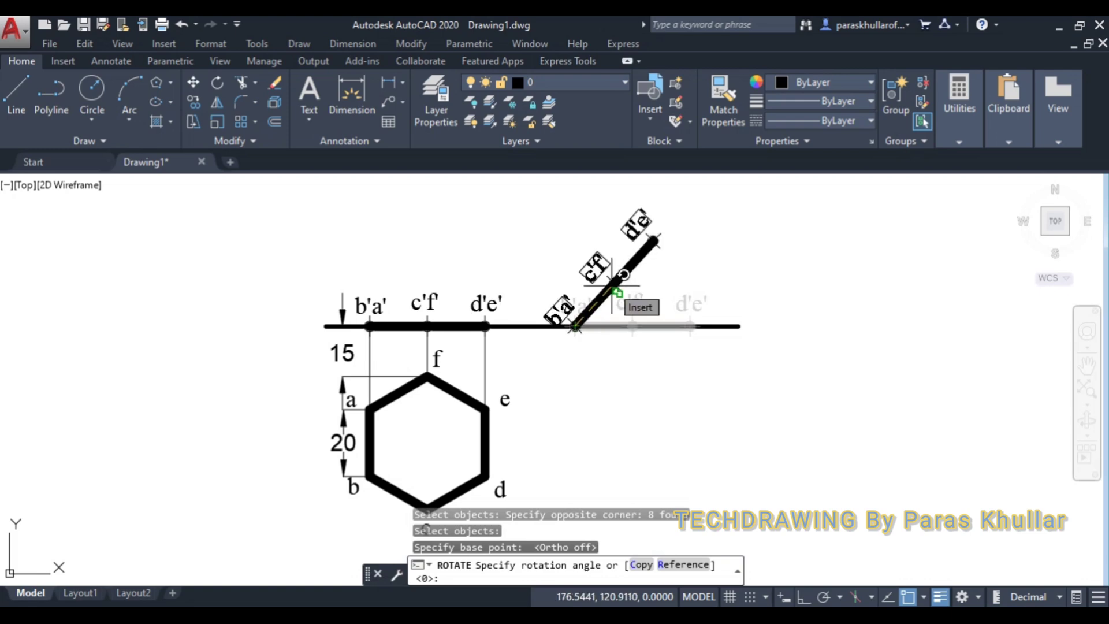
{"action": "type", "text": "45"}
{"action": "key", "text": "Return"}
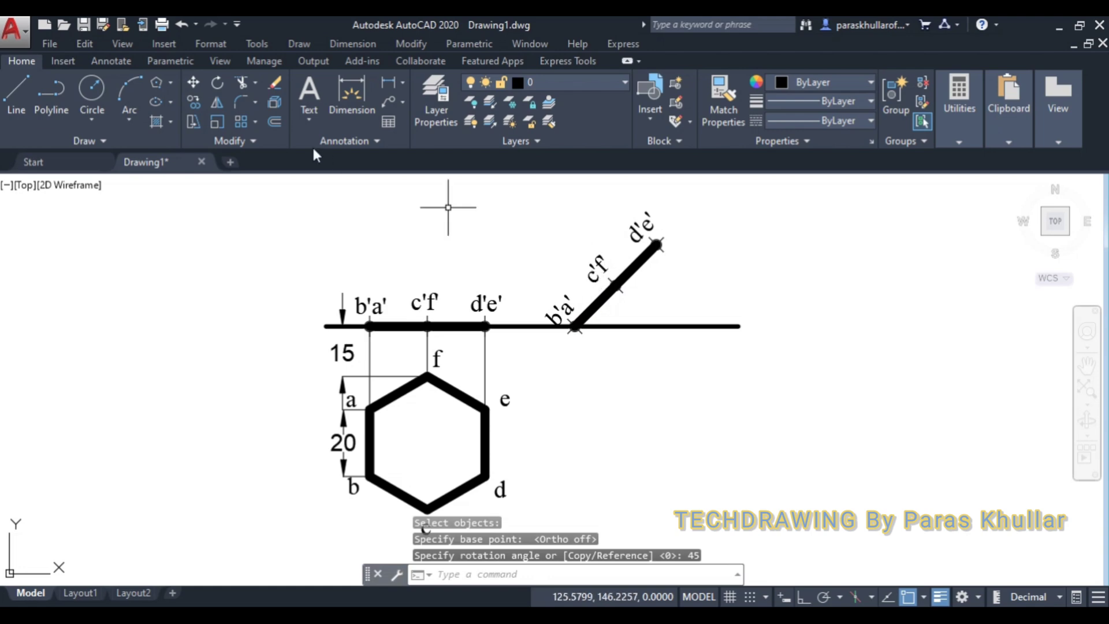
- Draw a vertical projector down from b'a' on the inclined line, with Ortho and snapping on
{"action": "left_click", "coordinate": [21, 91]}
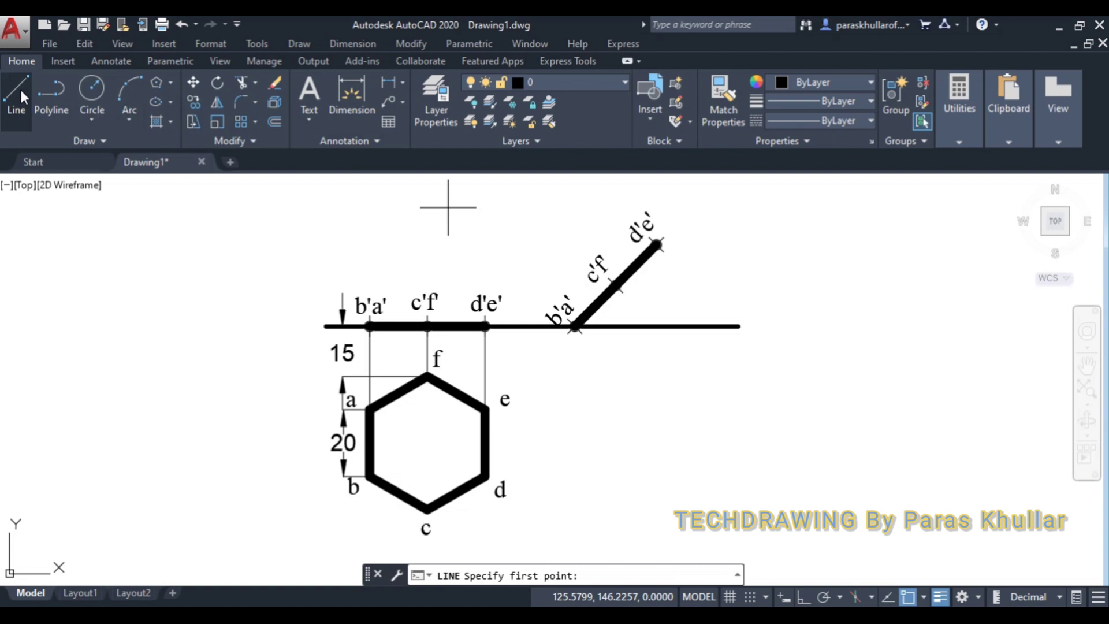
{"action": "key", "text": "F3"}
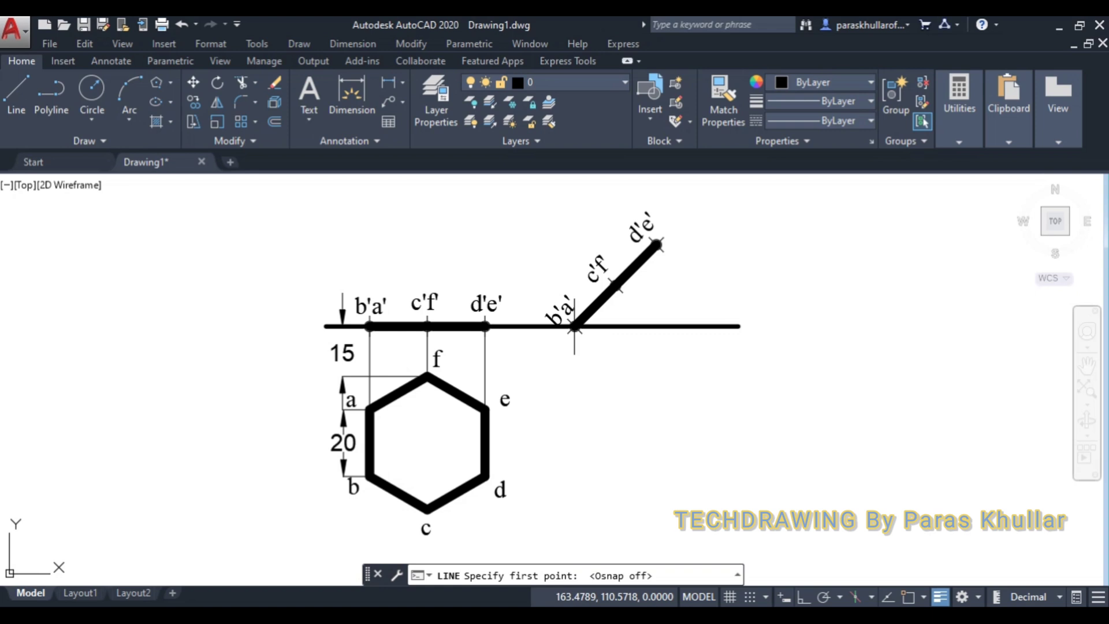
{"action": "key", "text": "F8"}
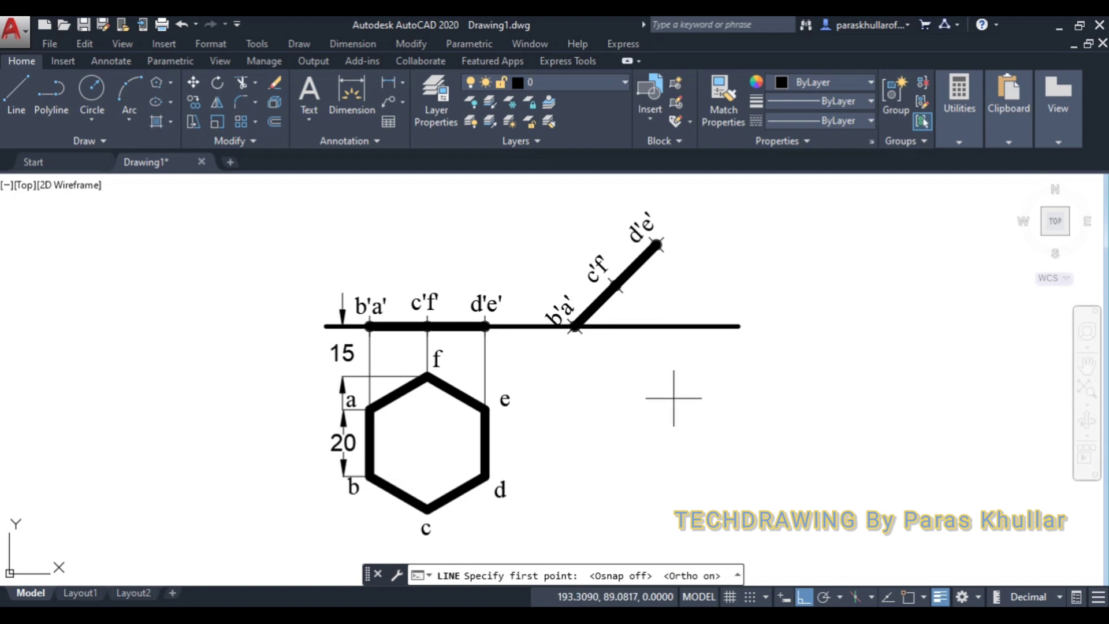
{"action": "key", "text": "F3"}
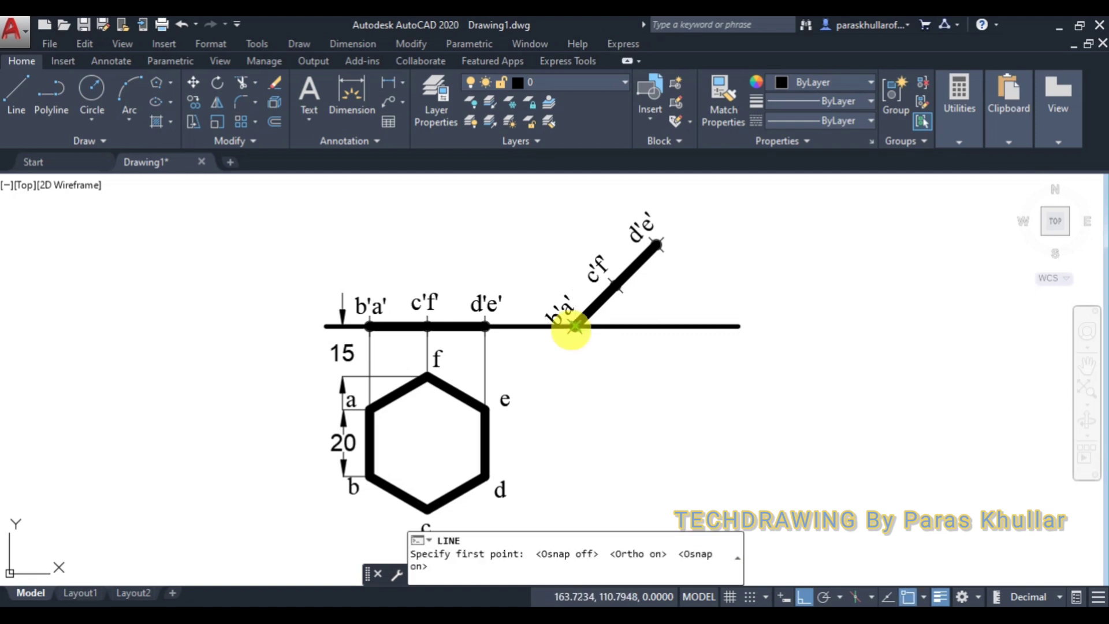
{"action": "left_click", "coordinate": [573, 327]}
{"action": "middle_click_drag", "start_coordinate": [572, 436], "coordinate": [558, 347]}
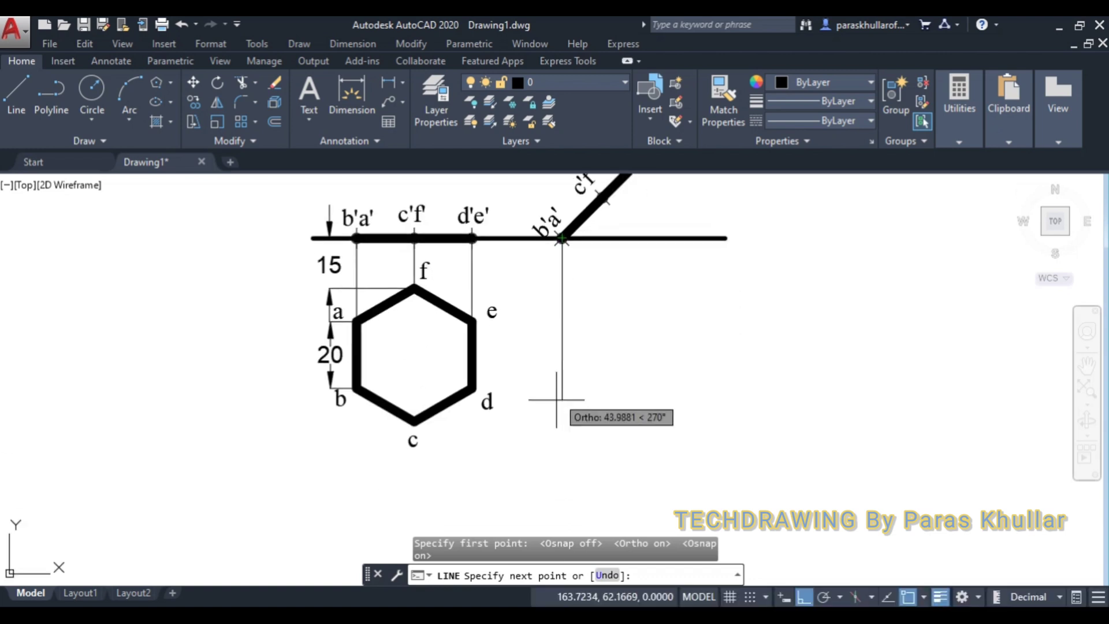
{"action": "left_click", "coordinate": [555, 471]}
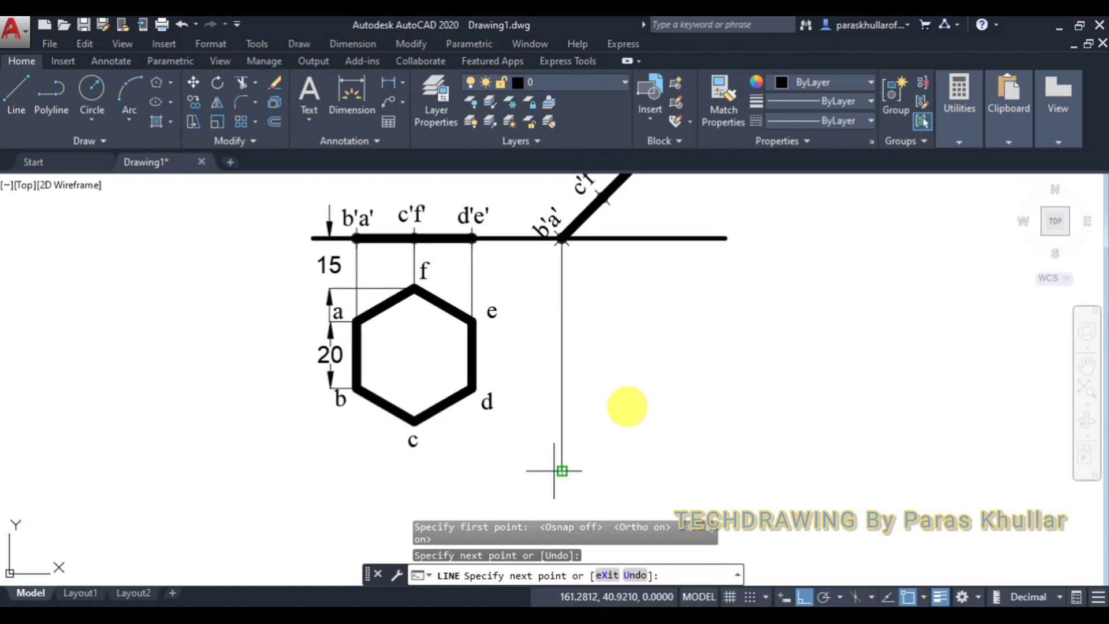
{"action": "right_click", "coordinate": [628, 407]}
{"action": "left_click", "coordinate": [689, 211]}
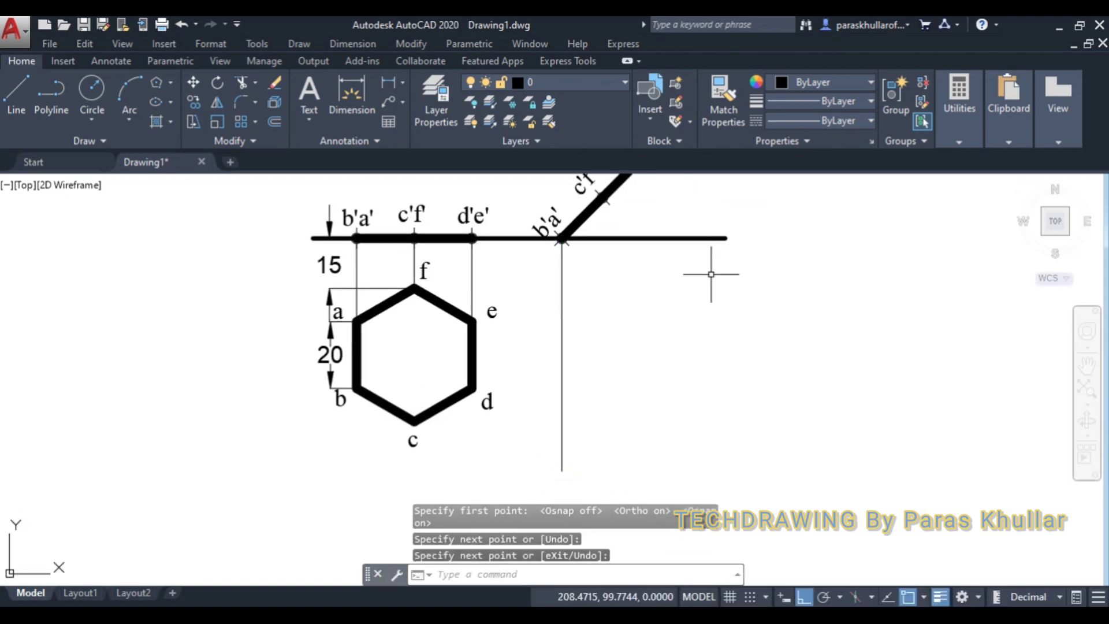
- Draw the vertical projector down from c'f' and start another at the d'e' end
{"action": "scroll", "coordinate": [711, 278], "scroll_direction": "down", "scroll_amount": 2}
{"action": "right_click", "coordinate": [795, 243]}
{"action": "left_click", "coordinate": [829, 250]}
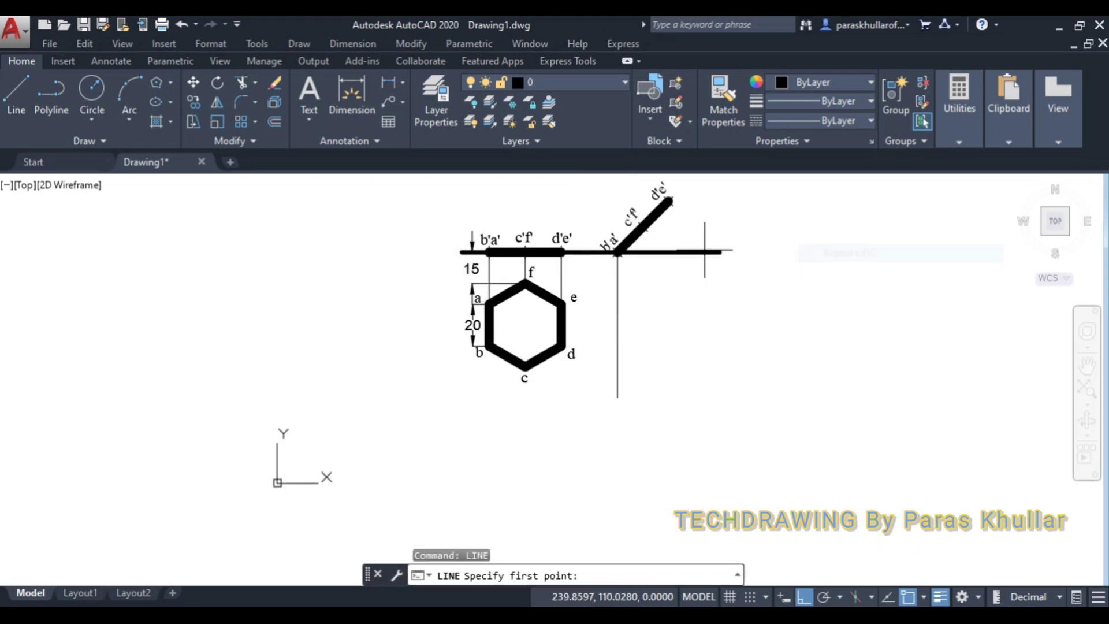
{"action": "left_click", "coordinate": [644, 226]}
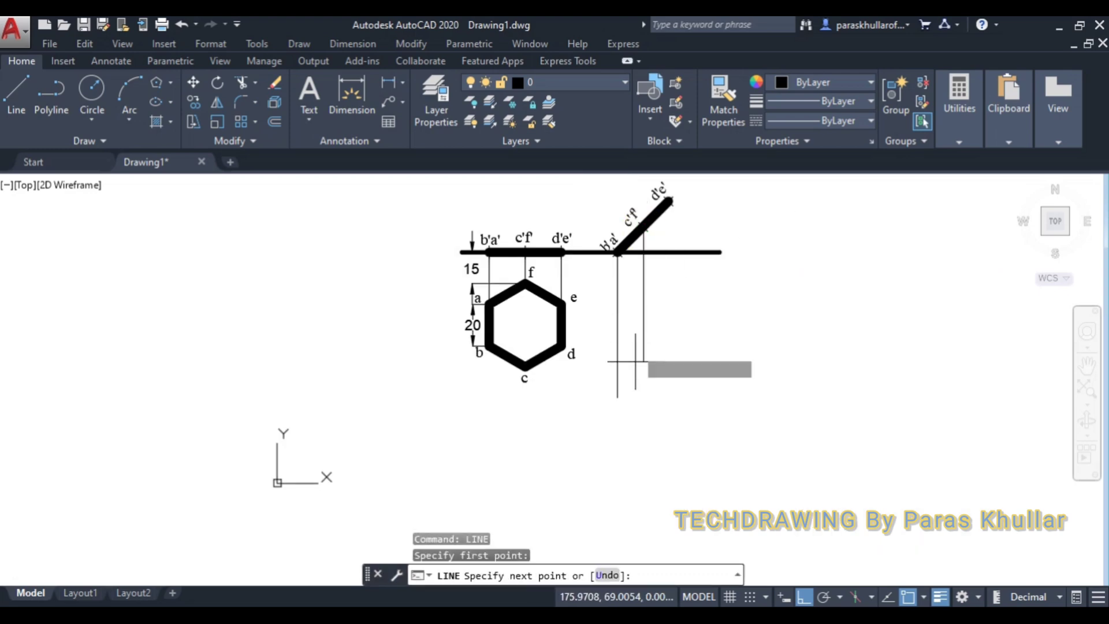
{"action": "left_click", "coordinate": [642, 395]}
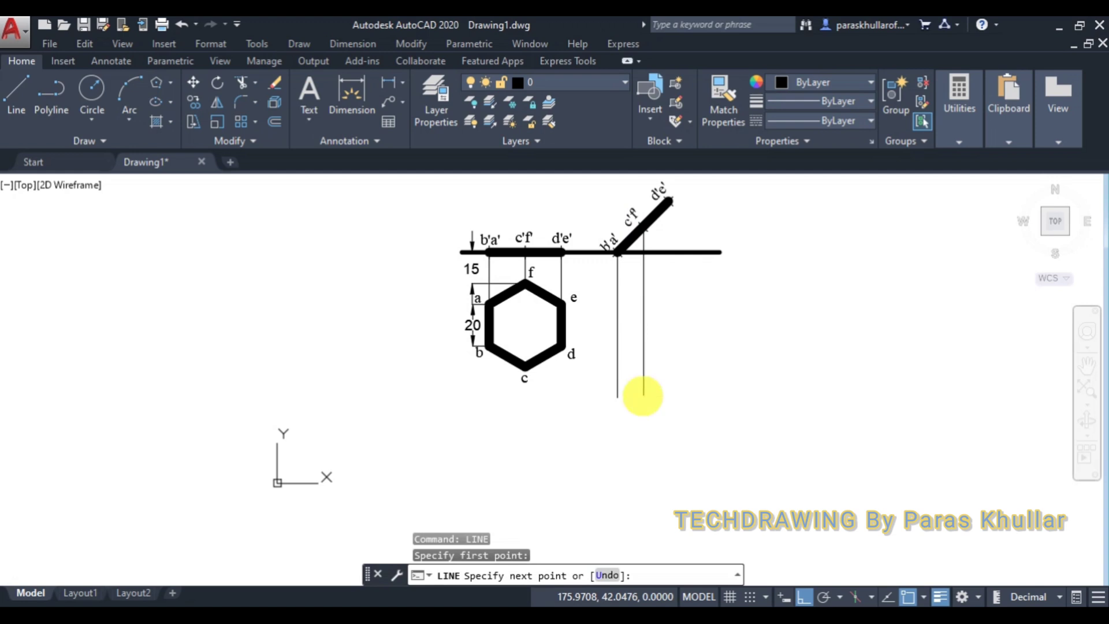
{"action": "right_click", "coordinate": [723, 290]}
{"action": "left_click", "coordinate": [806, 236]}
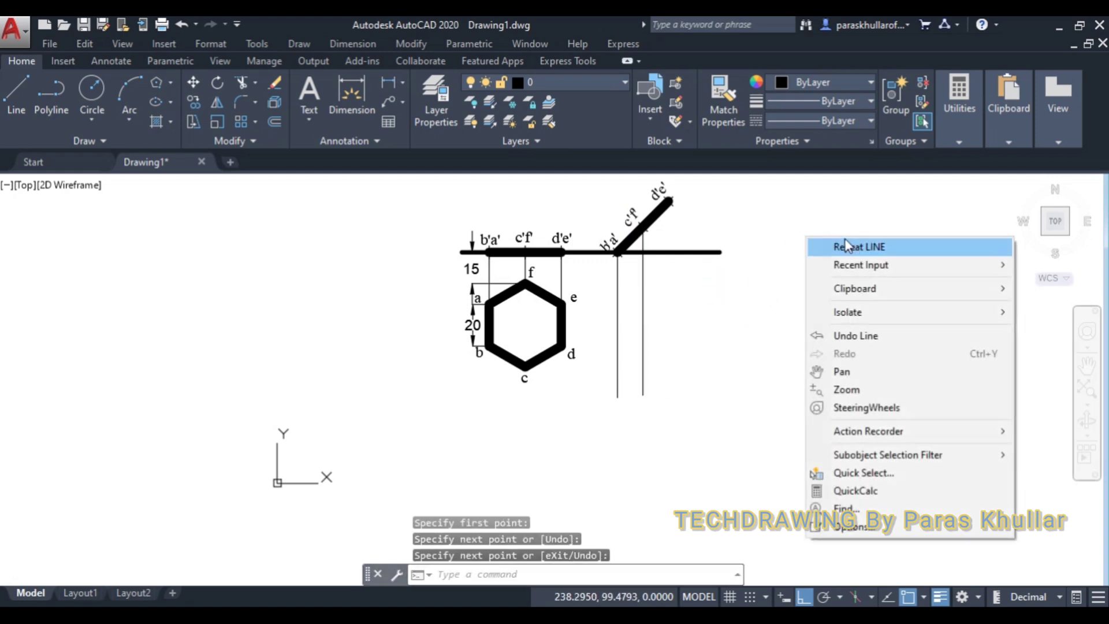
{"action": "left_click", "coordinate": [847, 246]}
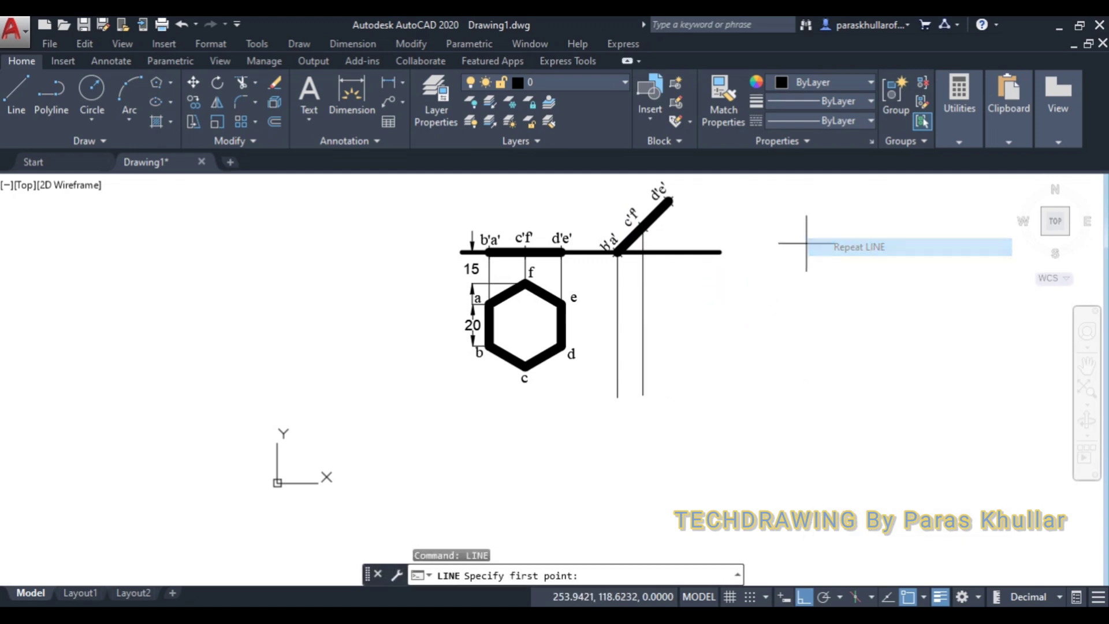
{"action": "left_click", "coordinate": [669, 199]}
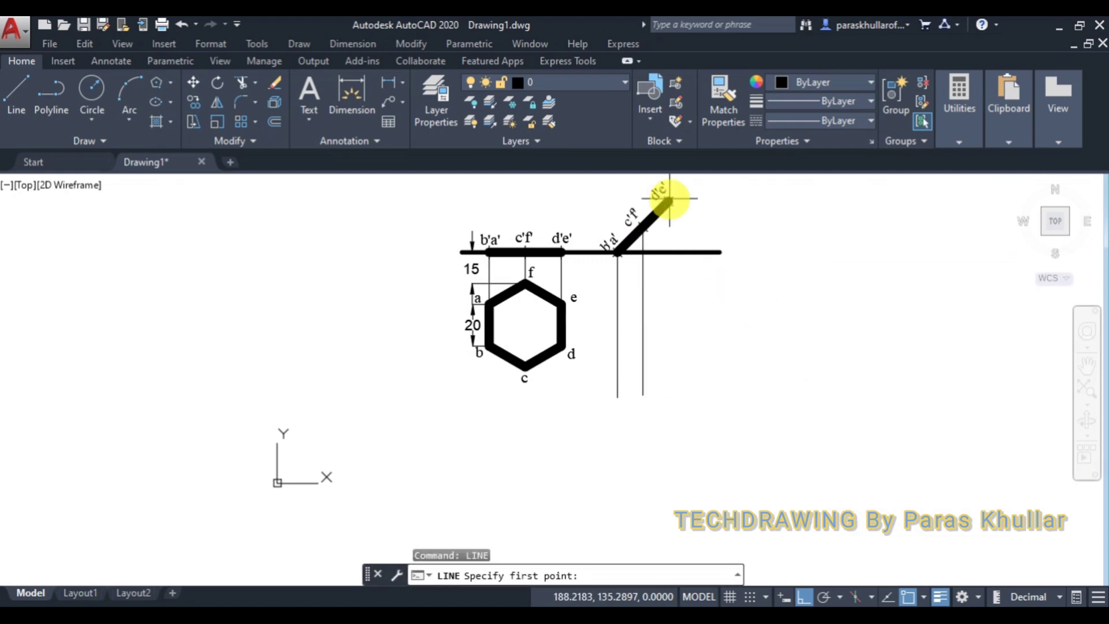
- Complete the vertical projector below d'e'
{"action": "left_click", "coordinate": [667, 393]}
{"action": "right_click", "coordinate": [748, 316]}
{"action": "left_click", "coordinate": [779, 326]}
{"action": "right_click", "coordinate": [805, 249]}
{"action": "left_click", "coordinate": [835, 258]}
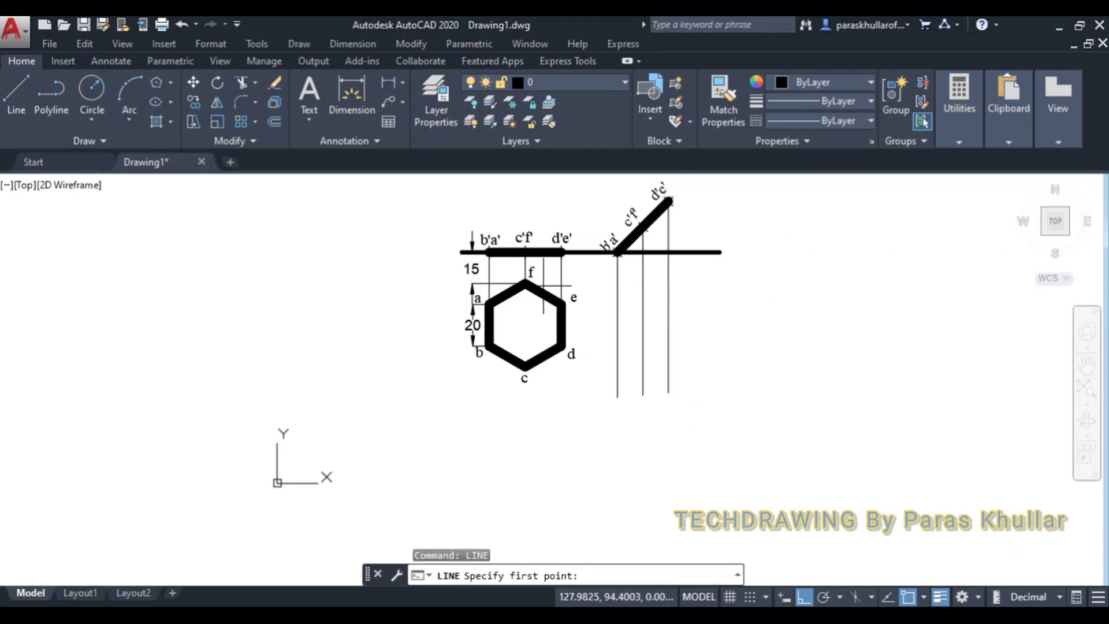
- Draw horizontal projectors rightward from hexagon corners f and e across the verticals
{"action": "left_click", "coordinate": [525, 283]}
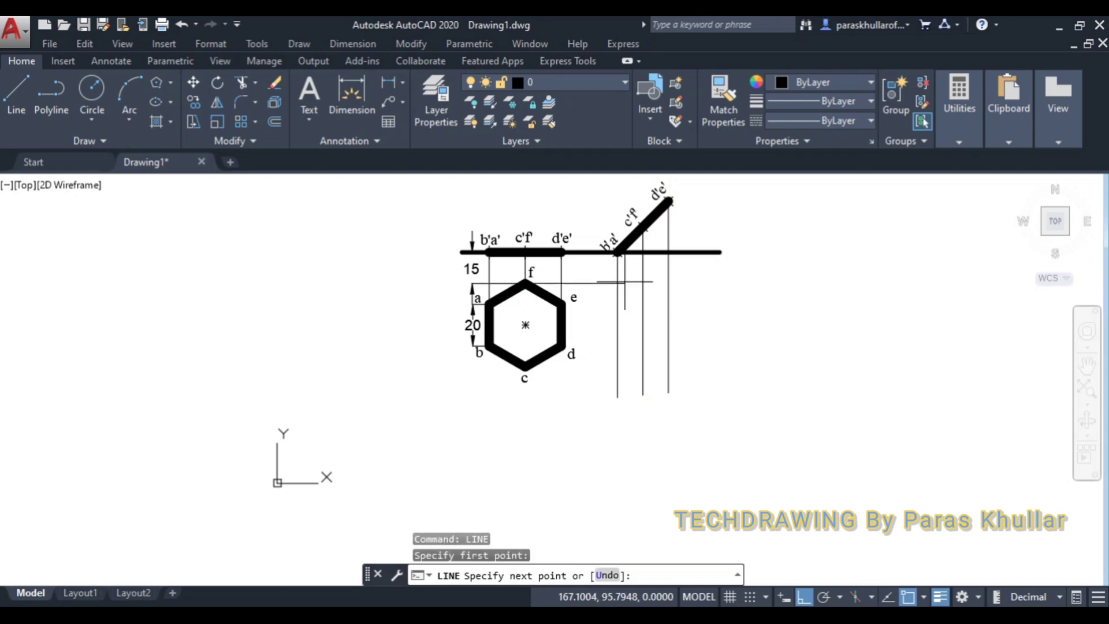
{"action": "left_click", "coordinate": [686, 283]}
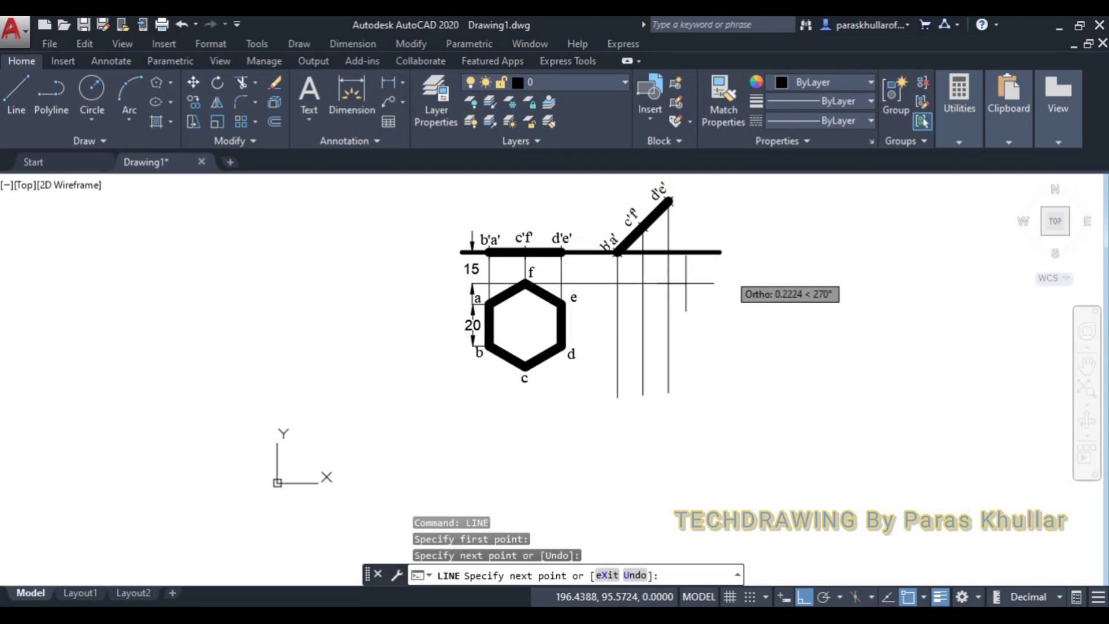
{"action": "right_click", "coordinate": [817, 226]}
{"action": "left_click", "coordinate": [826, 234]}
{"action": "right_click", "coordinate": [832, 223]}
{"action": "left_click", "coordinate": [841, 227]}
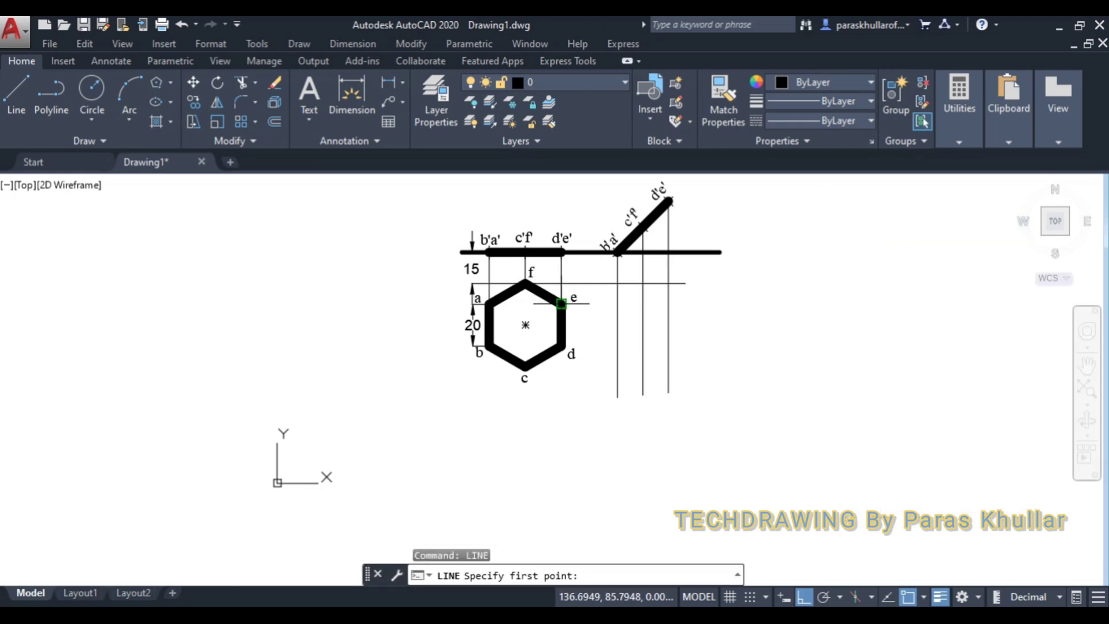
{"action": "left_click", "coordinate": [561, 304]}
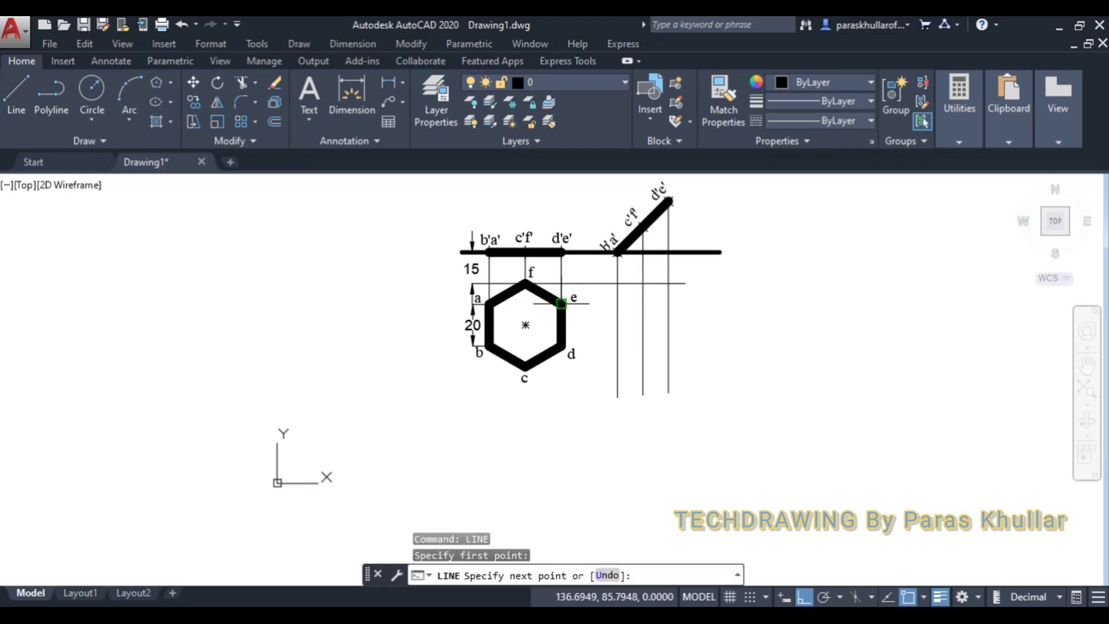
{"action": "left_click", "coordinate": [689, 295]}
{"action": "right_click", "coordinate": [818, 274]}
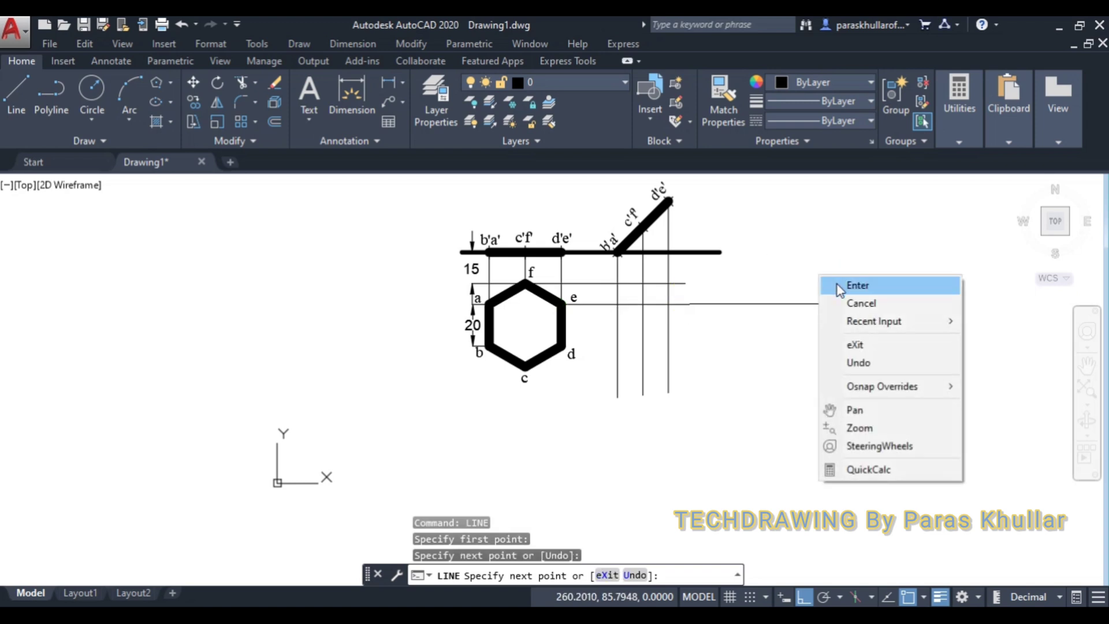
{"action": "left_click", "coordinate": [839, 286]}
{"action": "right_click", "coordinate": [838, 260]}
{"action": "left_click", "coordinate": [856, 274]}
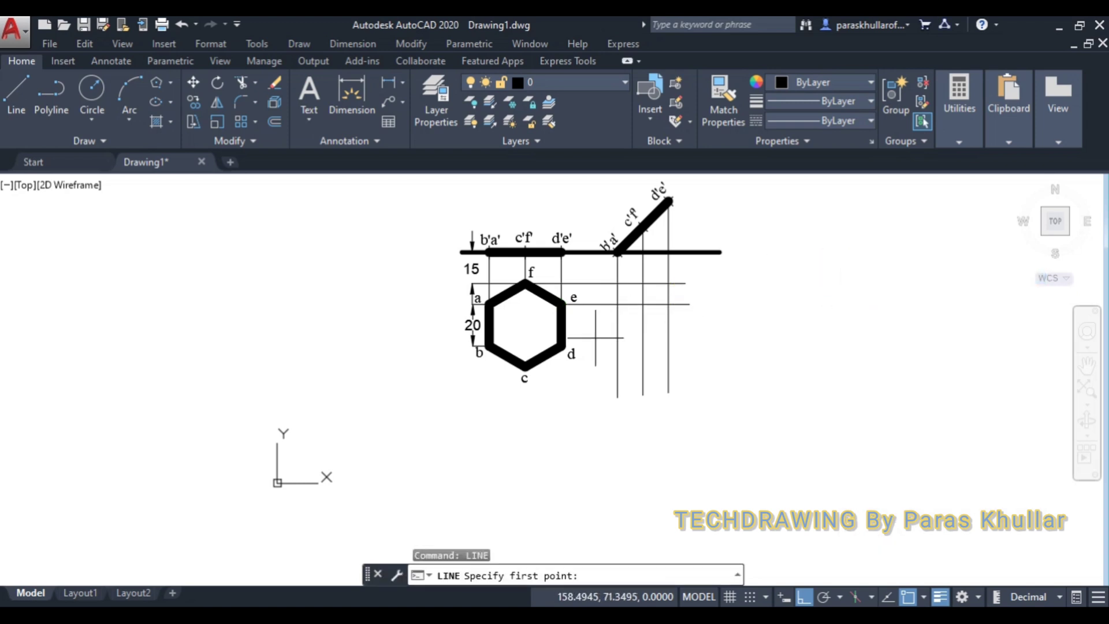
- Draw horizontal projectors rightward from hexagon corners d and c across the verticals
{"action": "left_click", "coordinate": [561, 345]}
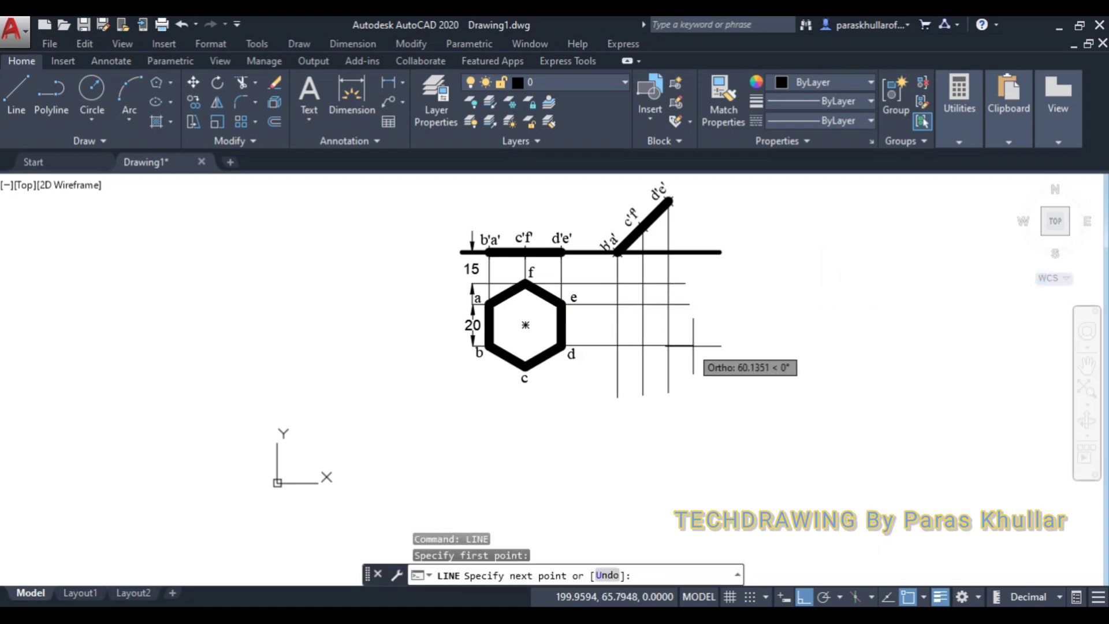
{"action": "left_click", "coordinate": [756, 346]}
{"action": "right_click", "coordinate": [758, 322]}
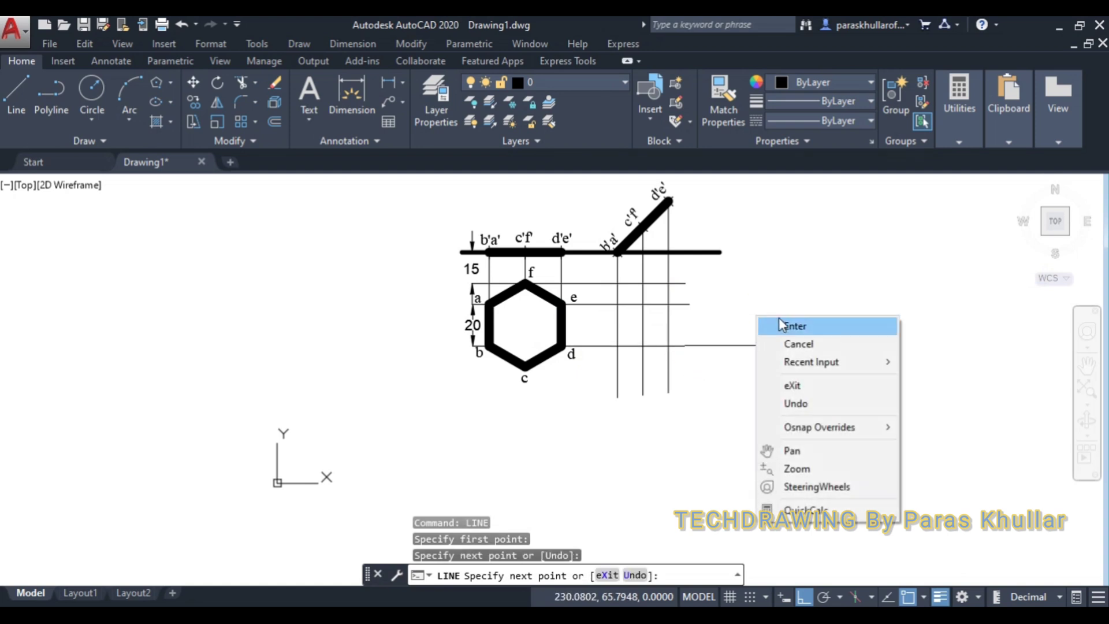
{"action": "left_click", "coordinate": [784, 324]}
{"action": "right_click", "coordinate": [845, 246]}
{"action": "left_click", "coordinate": [859, 255]}
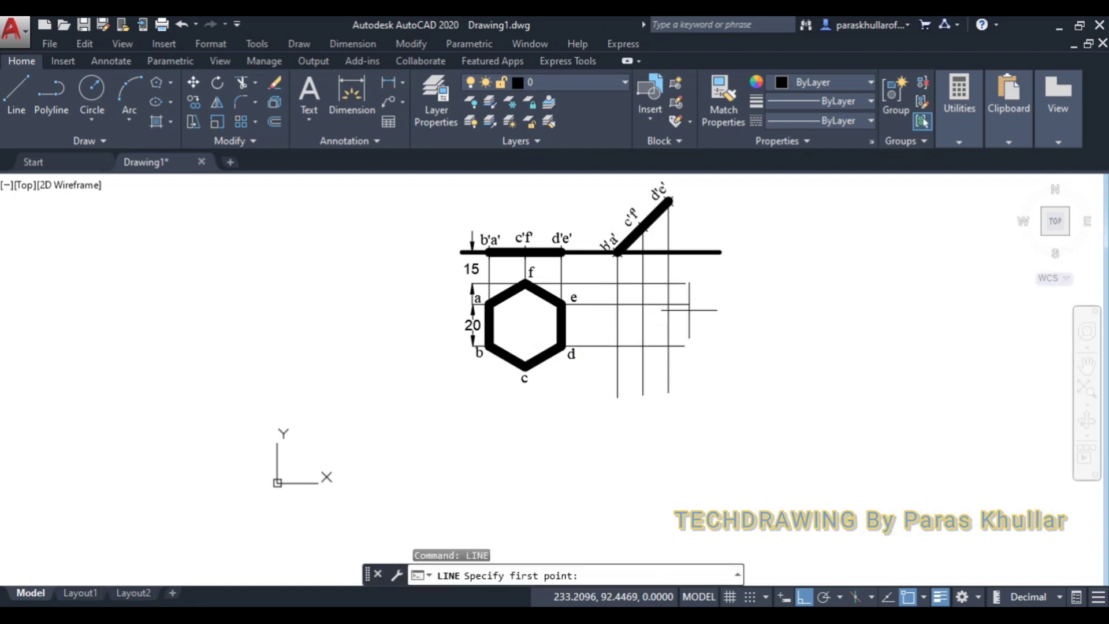
{"action": "left_click", "coordinate": [526, 367]}
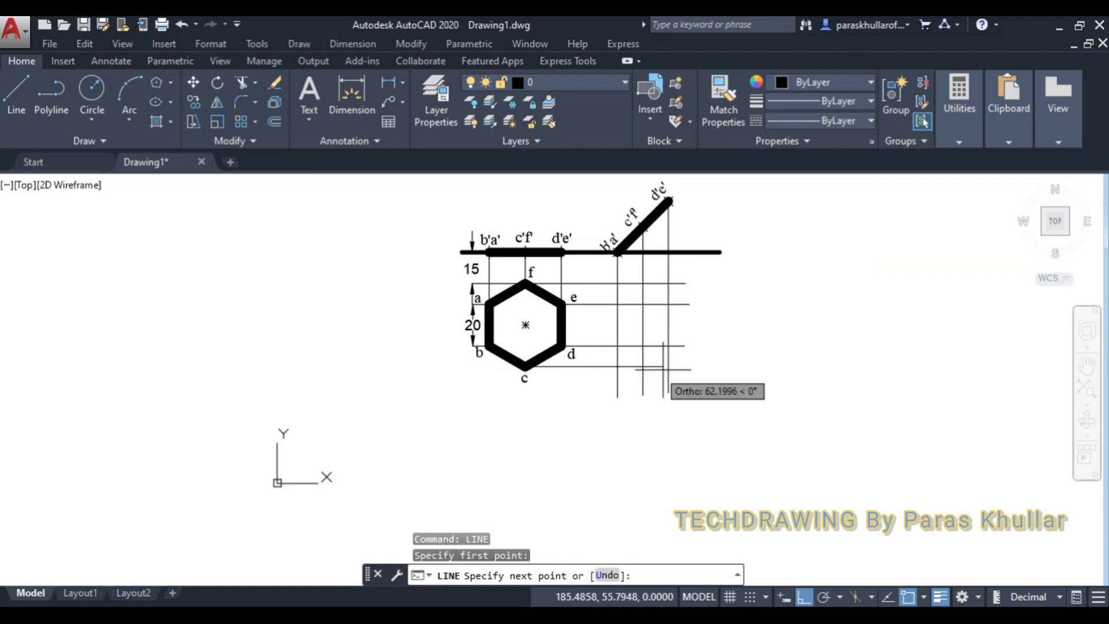
{"action": "left_click", "coordinate": [686, 368]}
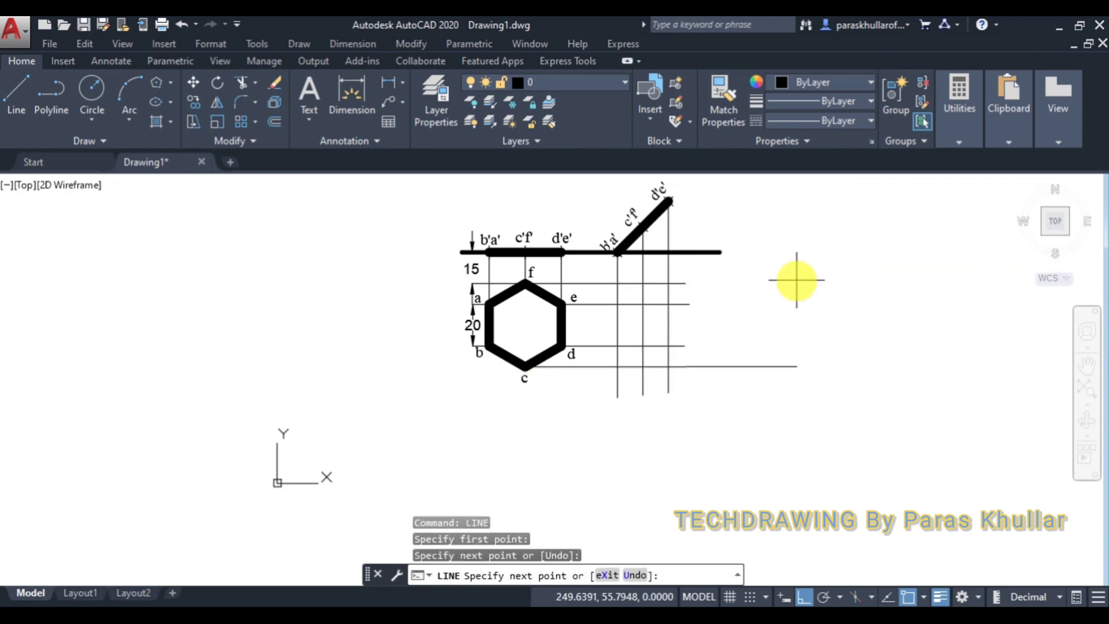
{"action": "right_click", "coordinate": [796, 282]}
{"action": "left_click", "coordinate": [832, 289]}
- Place point markers at the six intersections of the f, e, d, c projectors with the verticals
{"action": "scroll", "coordinate": [703, 285], "scroll_direction": "up", "scroll_amount": 2}
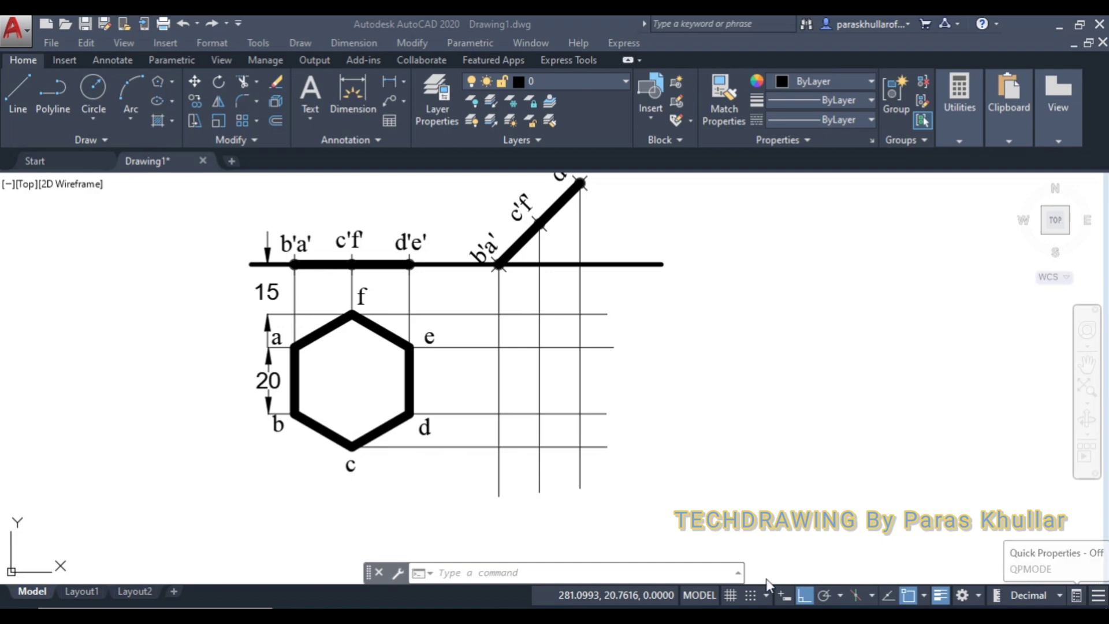
{"action": "left_click", "coordinate": [93, 136]}
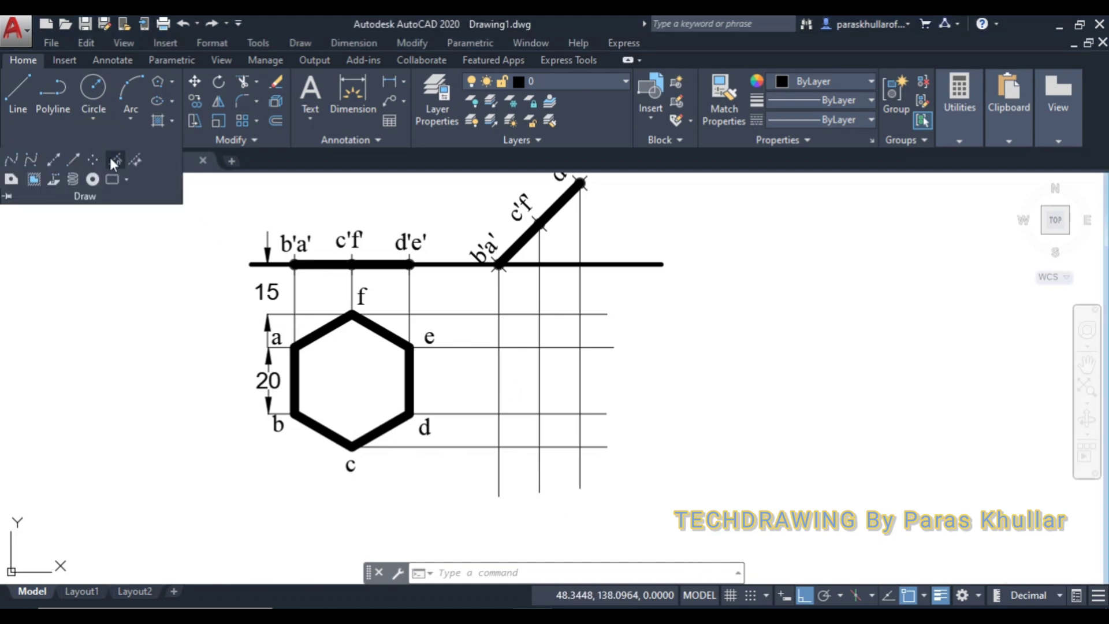
{"action": "left_click", "coordinate": [92, 160]}
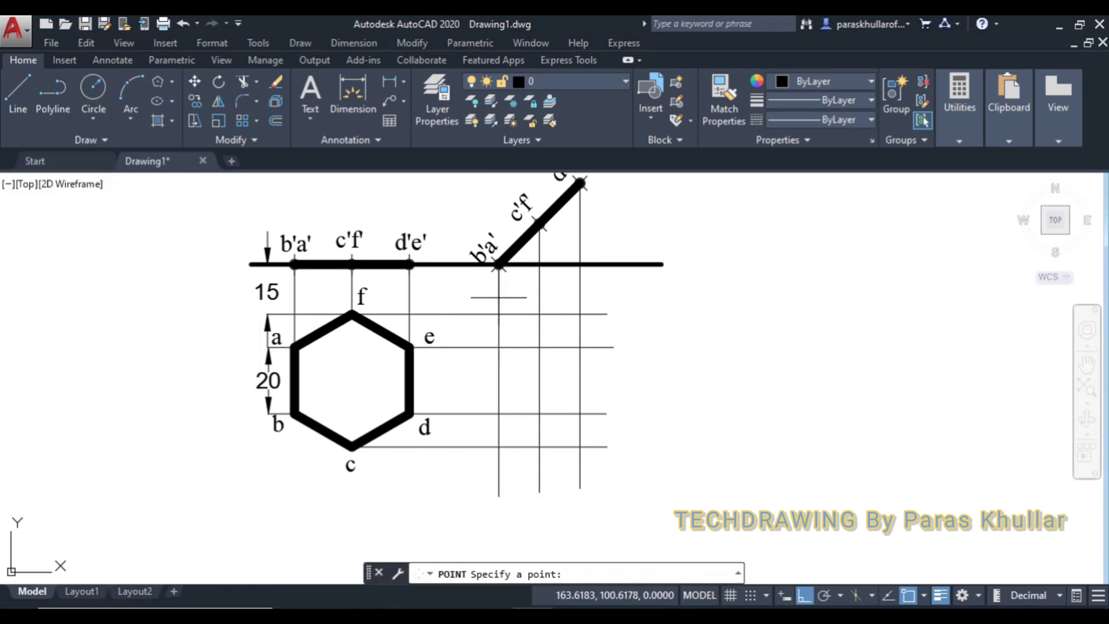
{"action": "left_click", "coordinate": [498, 348]}
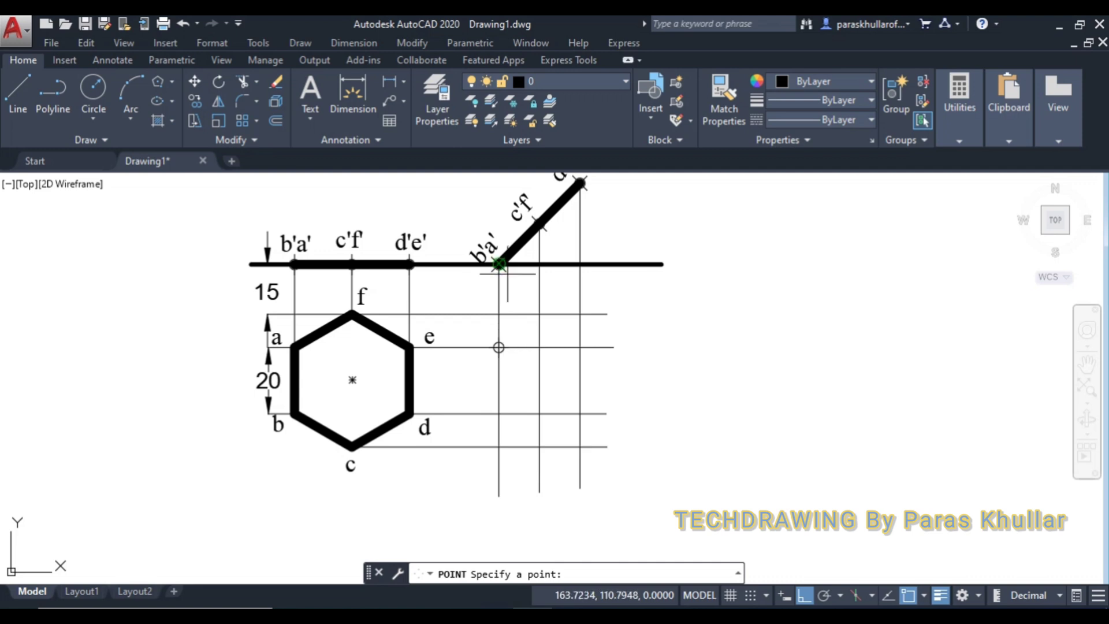
{"action": "left_click", "coordinate": [497, 414]}
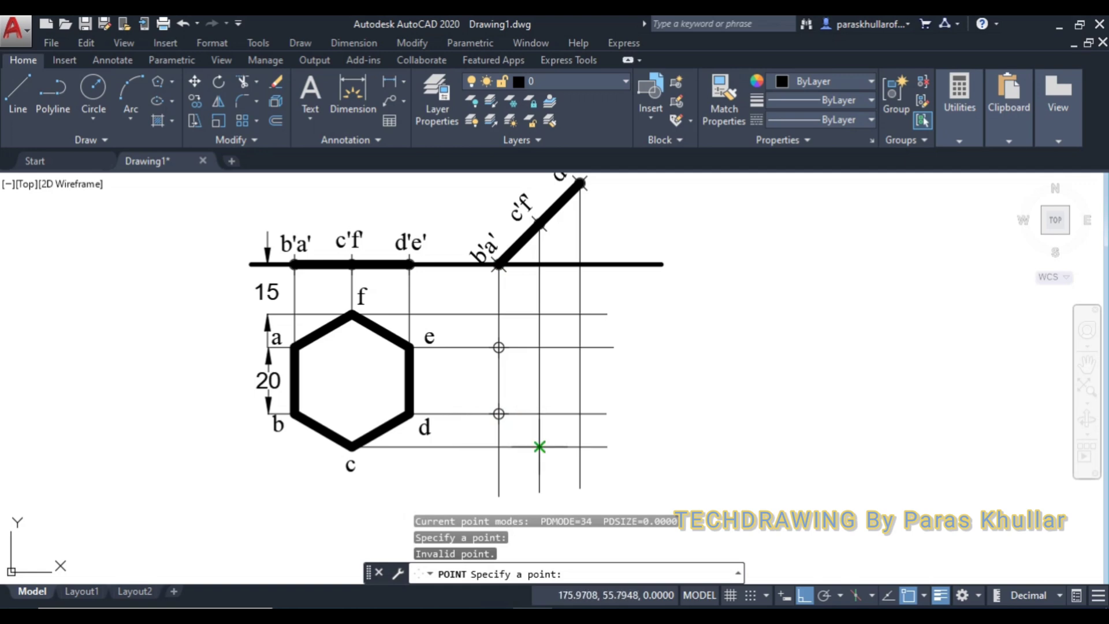
{"action": "left_click", "coordinate": [539, 446]}
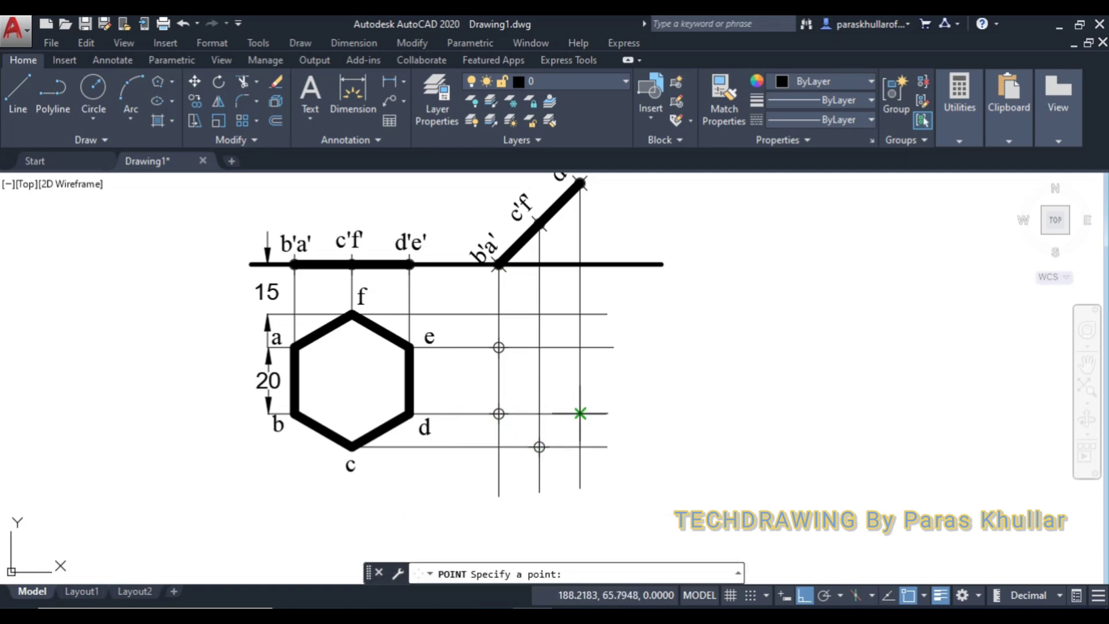
{"action": "left_click", "coordinate": [580, 414]}
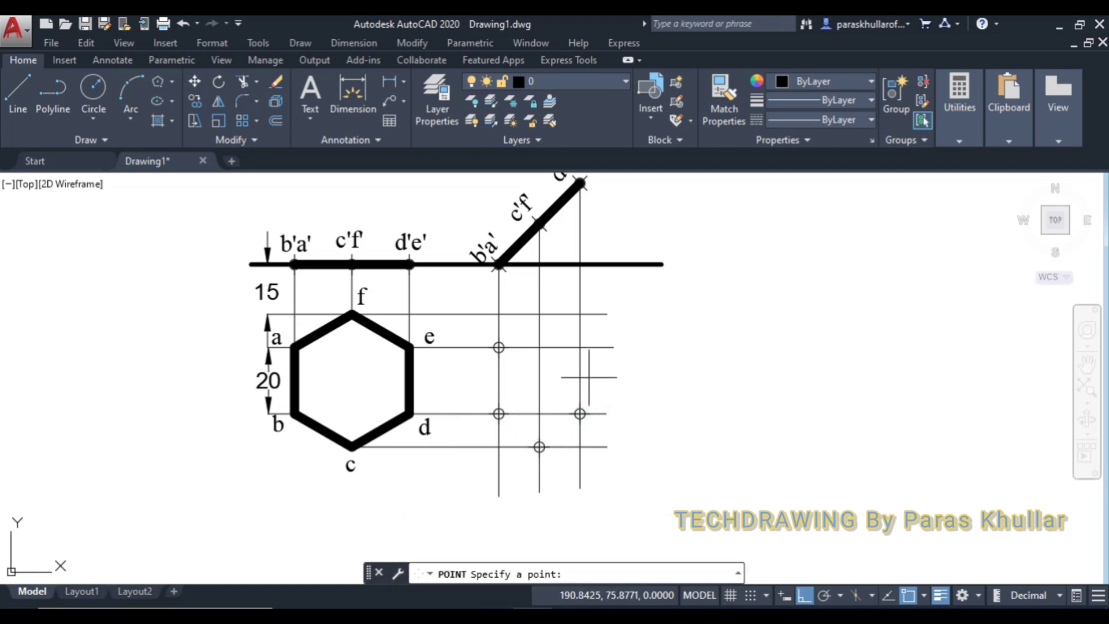
{"action": "left_click", "coordinate": [580, 347]}
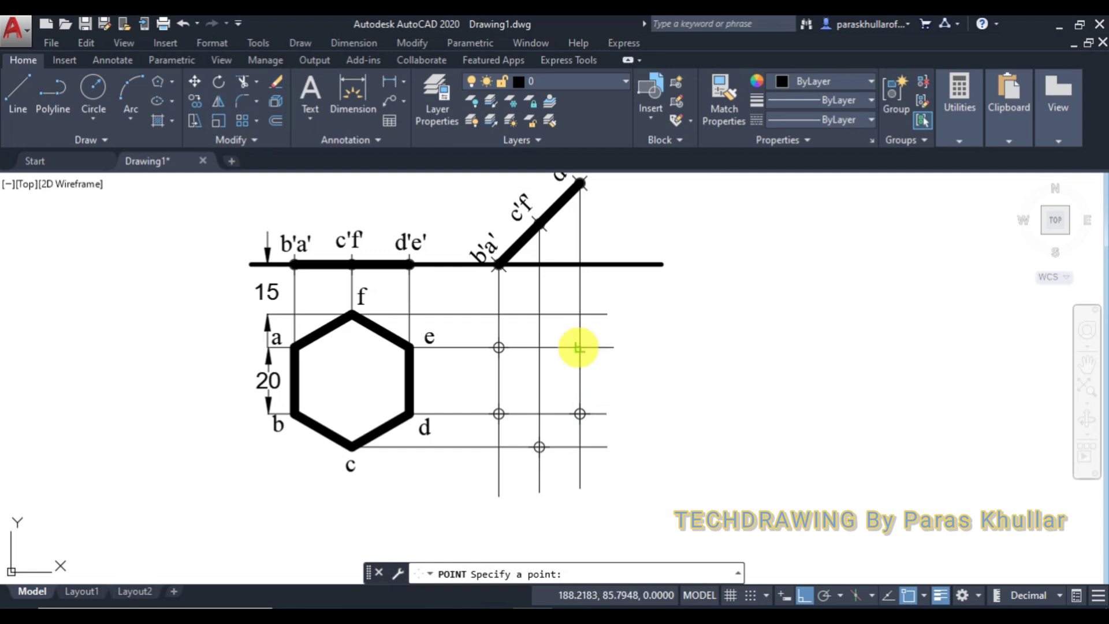
{"action": "left_click", "coordinate": [540, 314]}
{"action": "key", "text": "Escape"}
{"action": "key", "text": "Escape"}
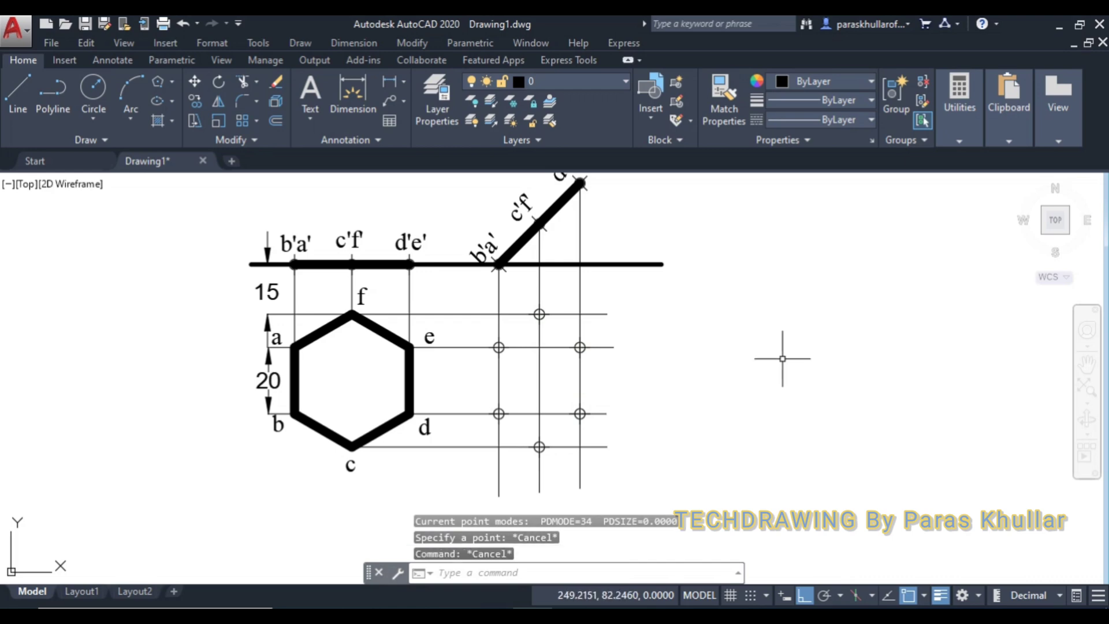
- Draw a closed hexagon through the six marked nodes with Ortho turned off
{"action": "left_click", "coordinate": [23, 88]}
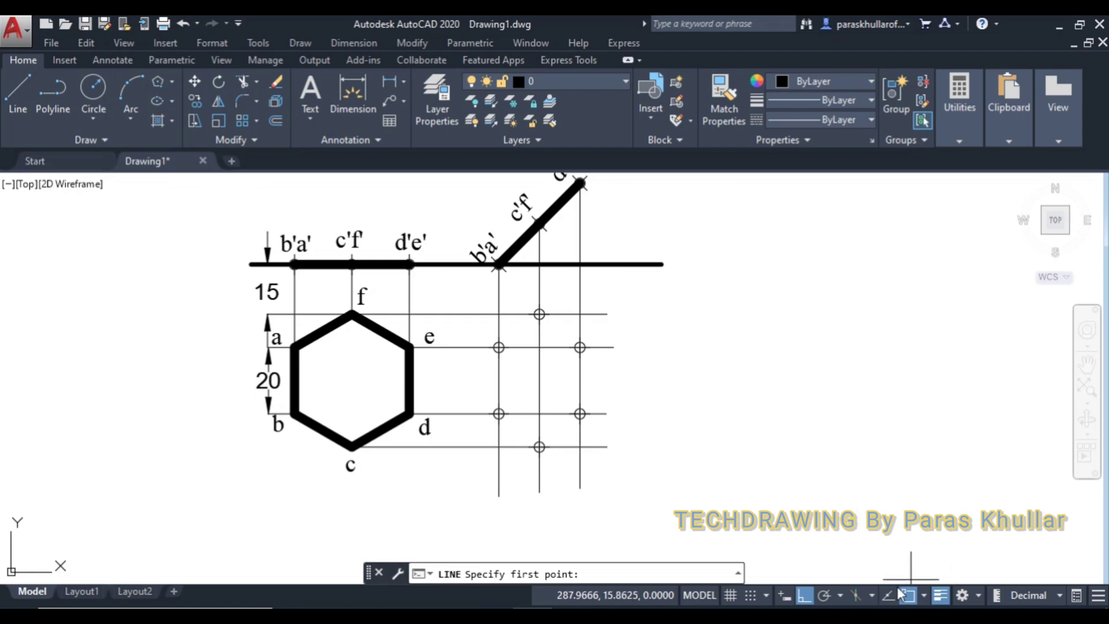
{"action": "left_click", "coordinate": [804, 595]}
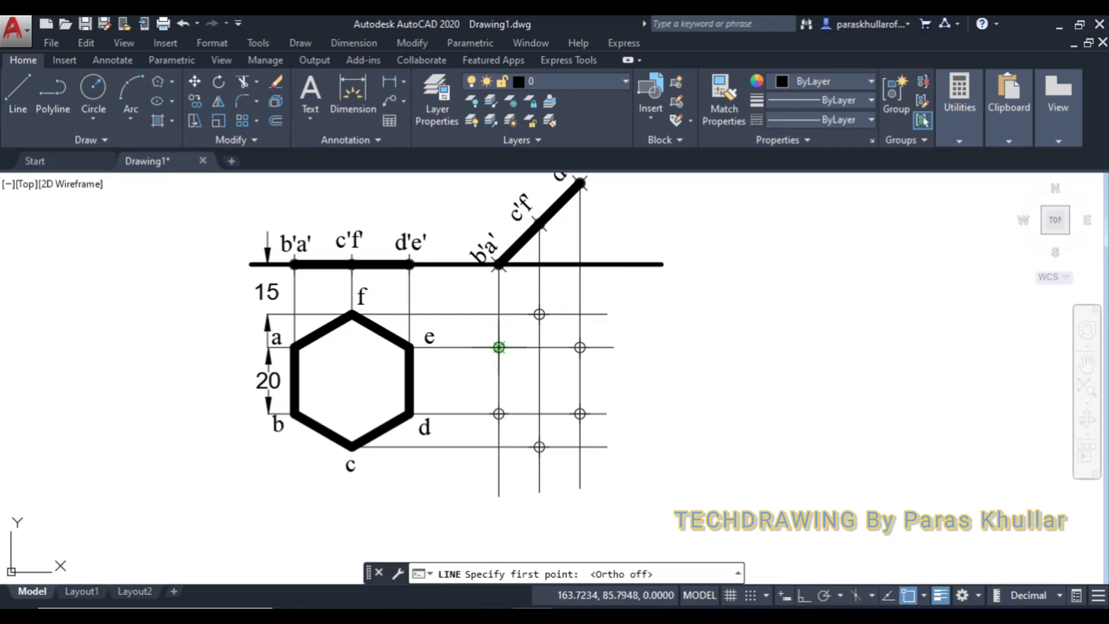
{"action": "left_click", "coordinate": [499, 347]}
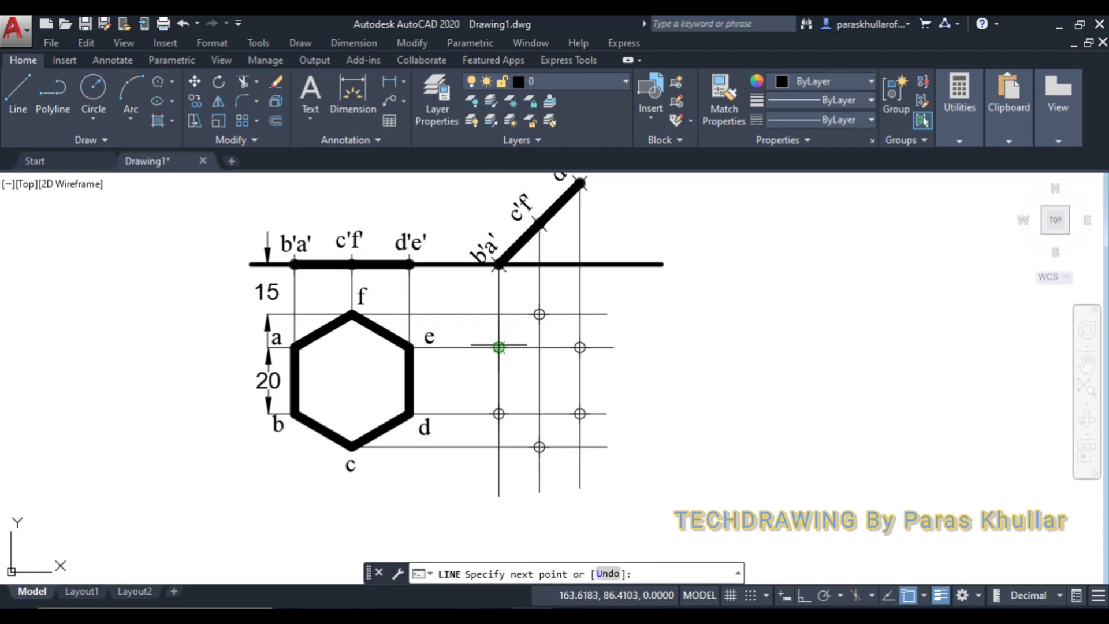
{"action": "left_click", "coordinate": [500, 414]}
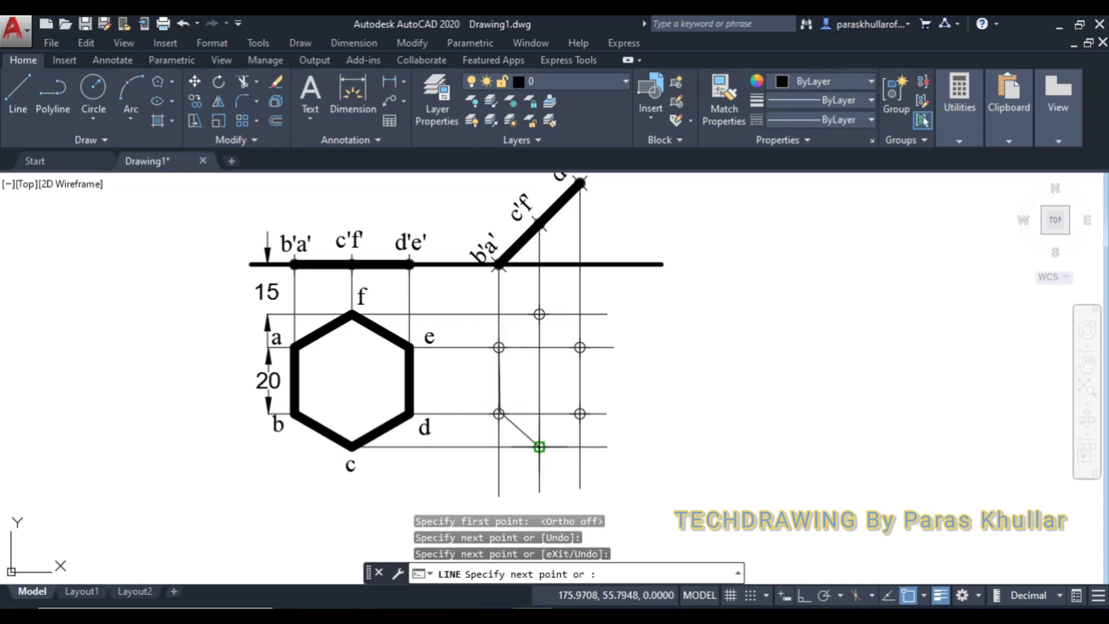
{"action": "left_click", "coordinate": [540, 447]}
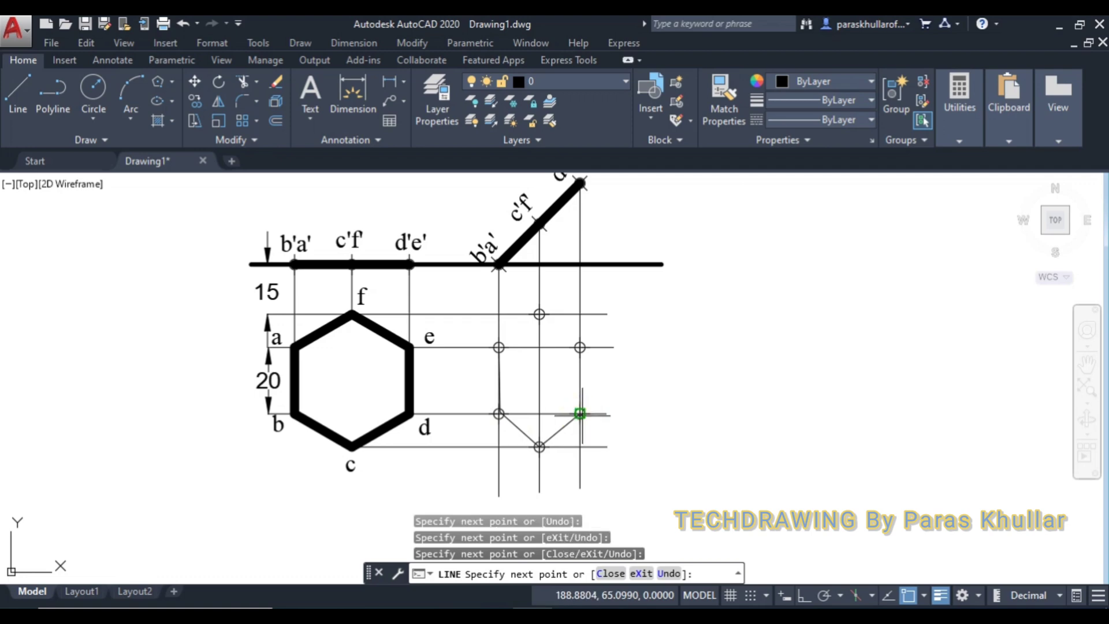
{"action": "left_click", "coordinate": [580, 414]}
{"action": "left_click", "coordinate": [580, 347]}
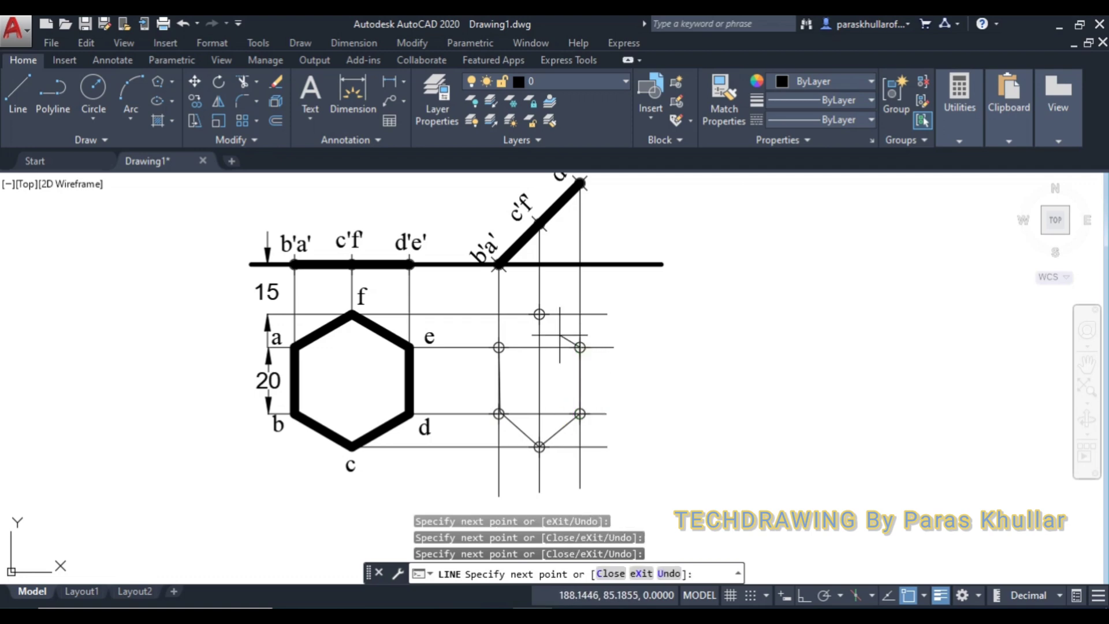
{"action": "left_click", "coordinate": [539, 314]}
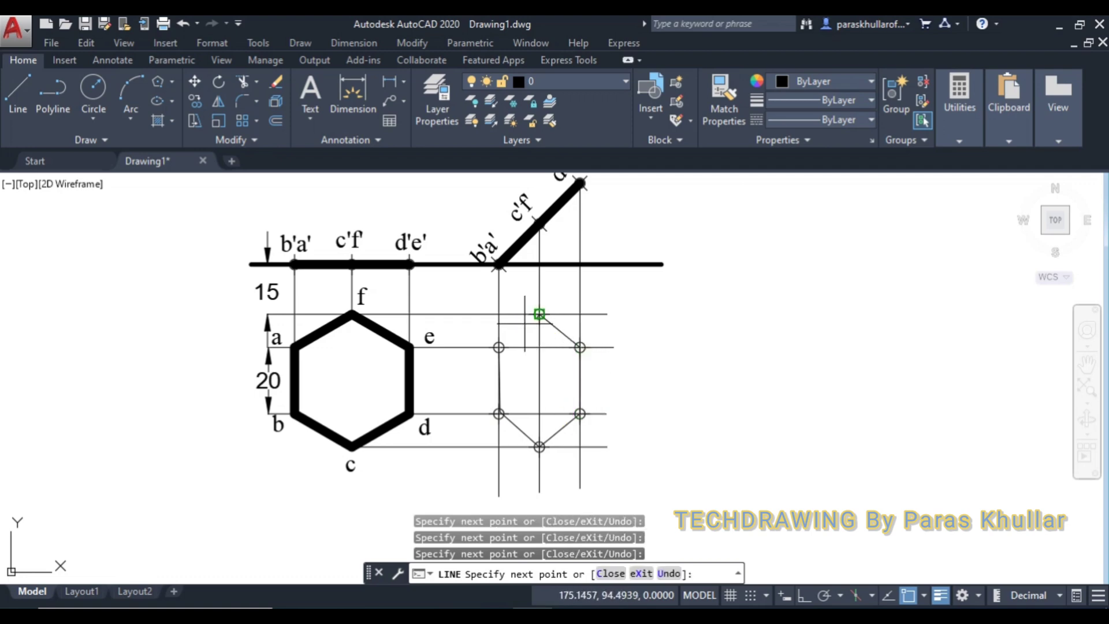
{"action": "left_click", "coordinate": [499, 347]}
{"action": "key", "text": "Escape"}
{"action": "key", "text": "Escape"}
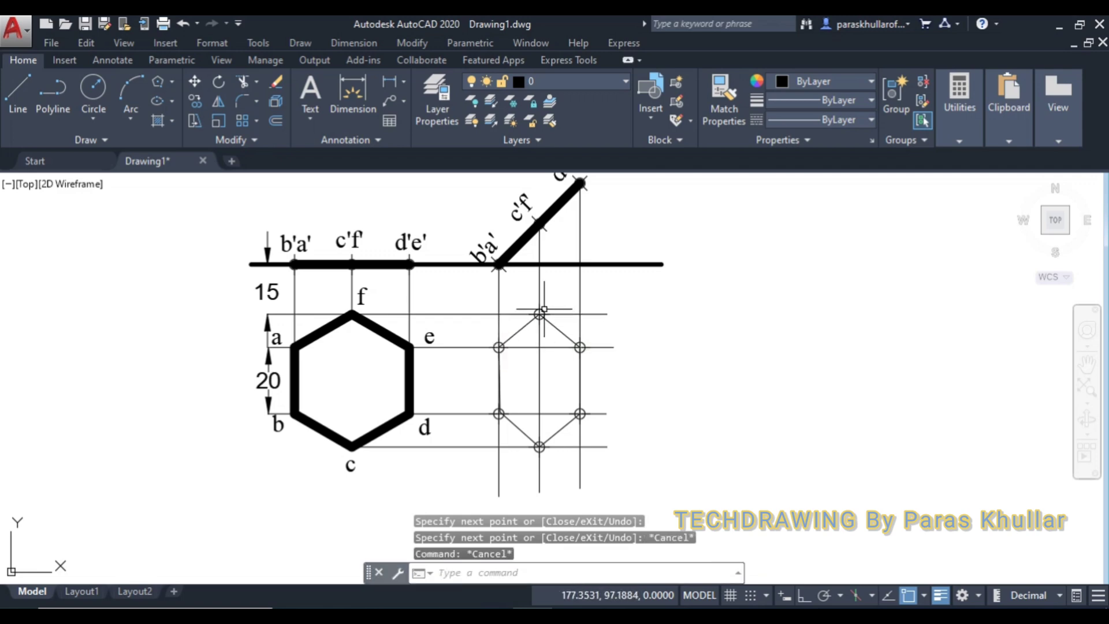
- Set the projected hexagon's six edges to a 1.00 mm lineweight
{"action": "left_click", "coordinate": [472, 290]}
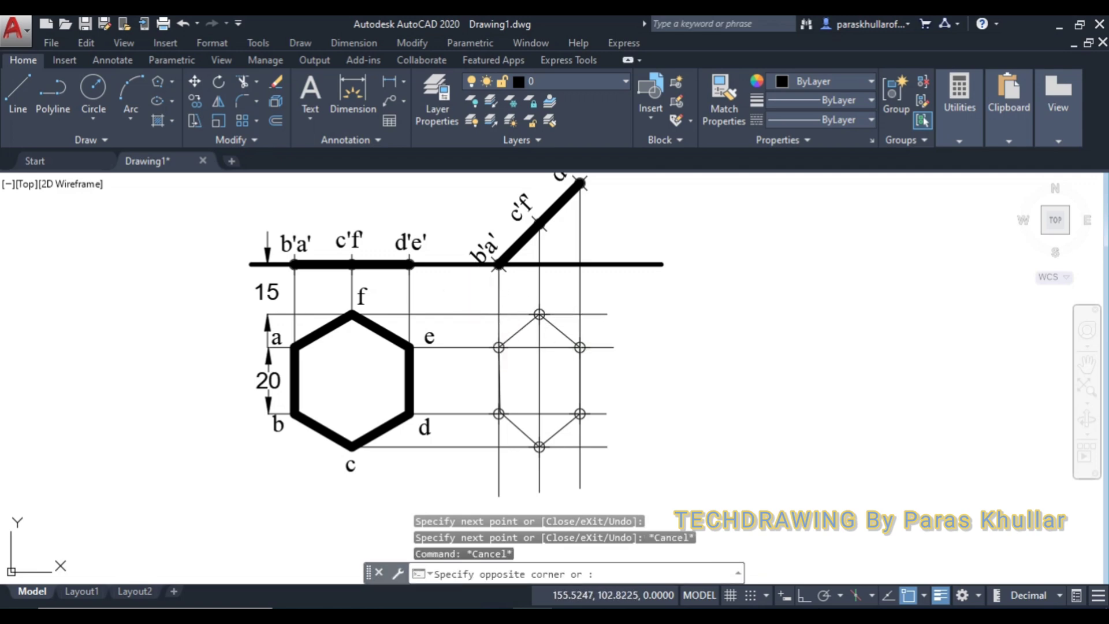
{"action": "left_click", "coordinate": [601, 457]}
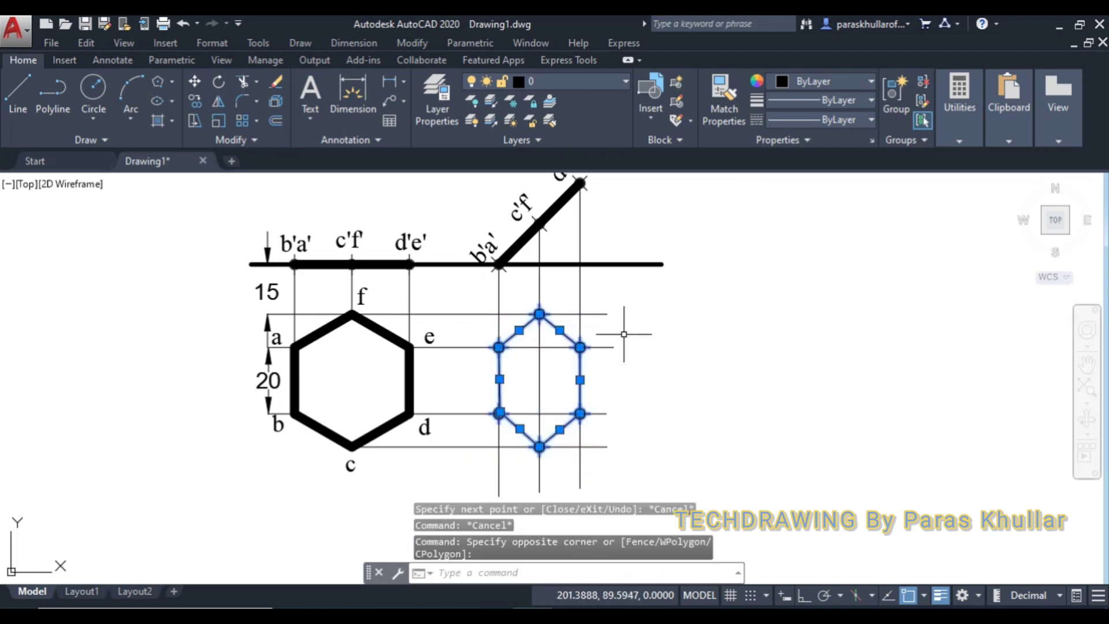
{"action": "left_click", "coordinate": [795, 101]}
{"action": "scroll", "coordinate": [823, 200], "scroll_direction": "down", "scroll_amount": 2}
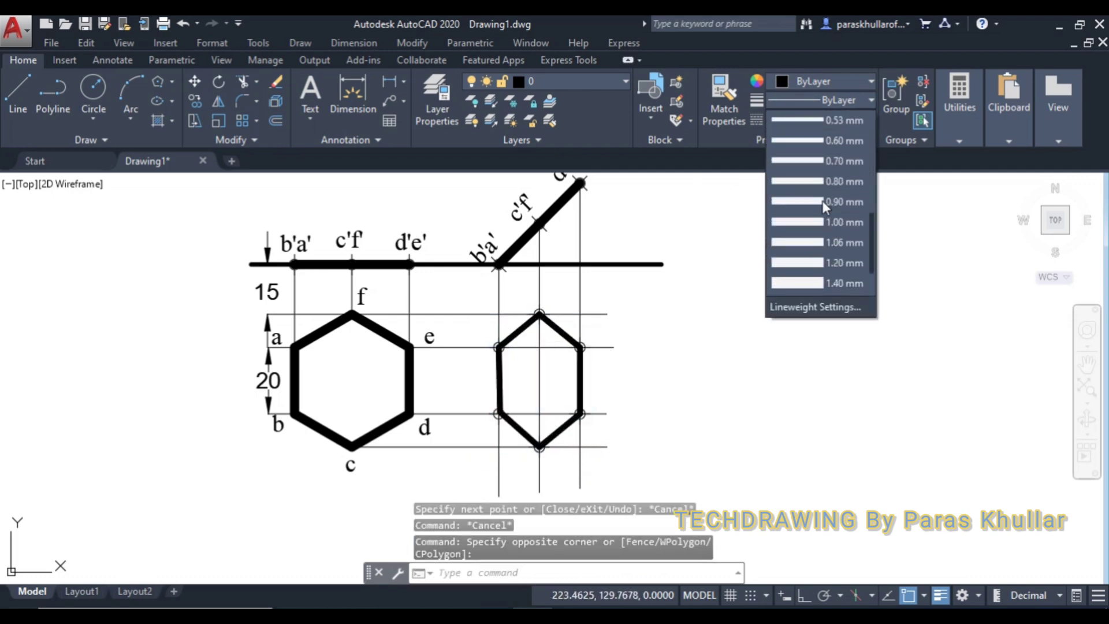
{"action": "left_click", "coordinate": [820, 216]}
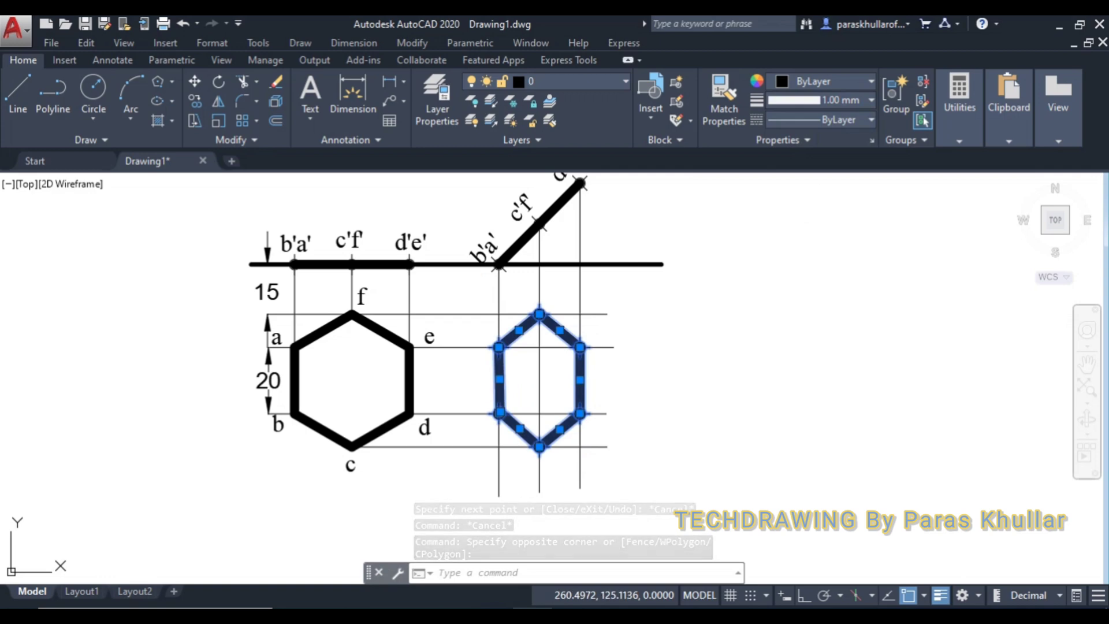
{"action": "key", "text": "Escape"}
{"action": "key", "text": "Escape"}
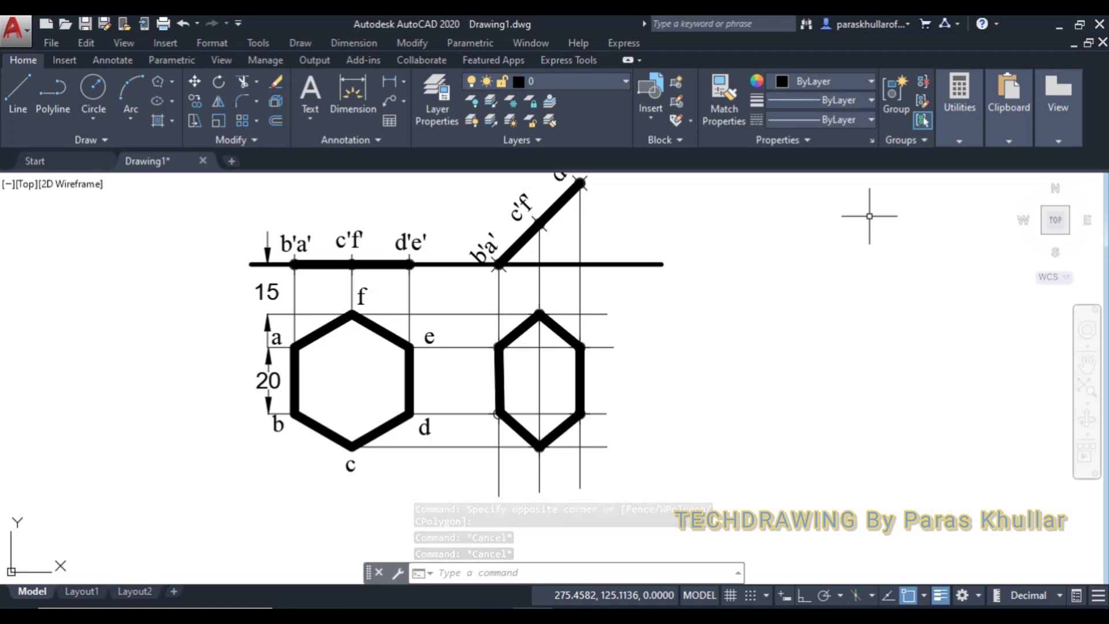
- Paste an 'a' label beside the upper-left vertex and make it a₁ with a subscript 1
{"action": "key", "text": "ctrl+v"}
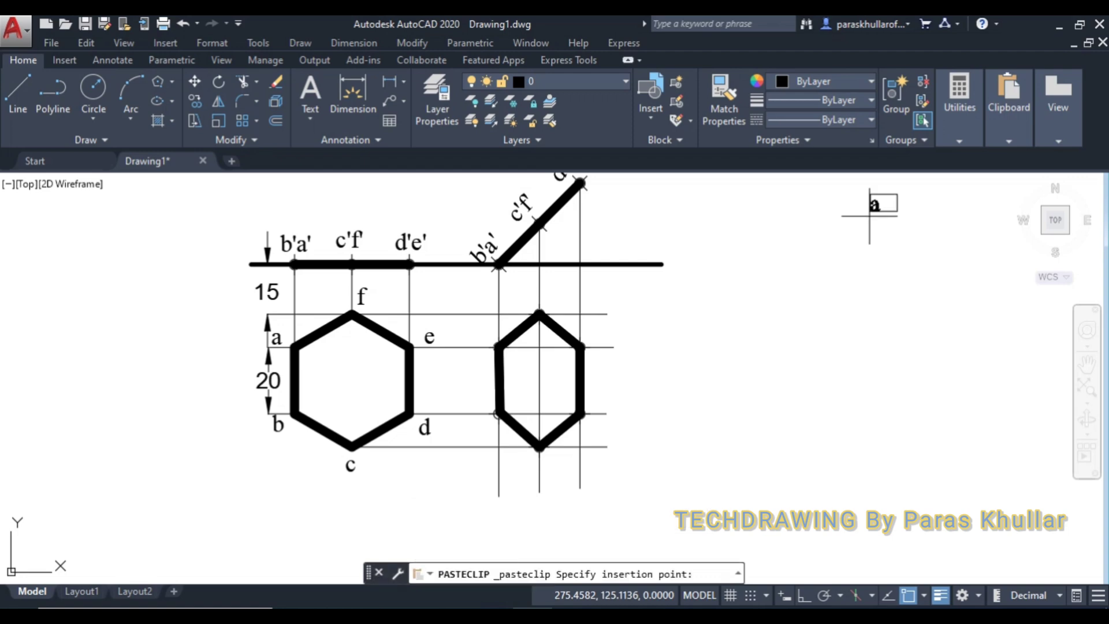
{"action": "key", "text": "F3"}
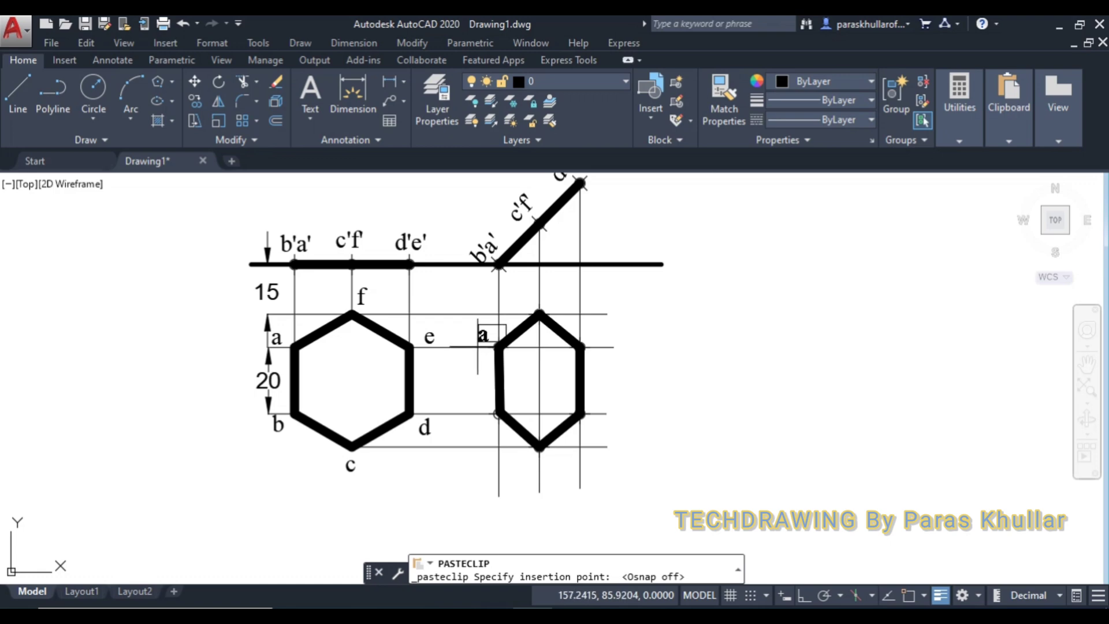
{"action": "left_click", "coordinate": [478, 347]}
{"action": "double_click", "coordinate": [484, 335]}
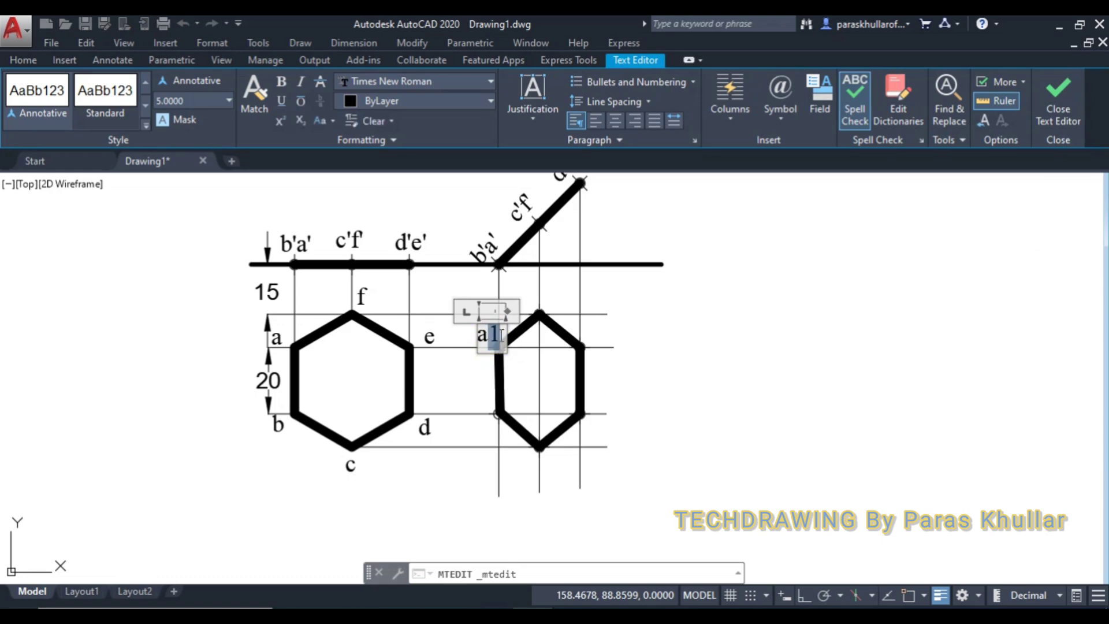
{"action": "left_click", "coordinate": [299, 121]}
{"action": "left_click", "coordinate": [708, 310]}
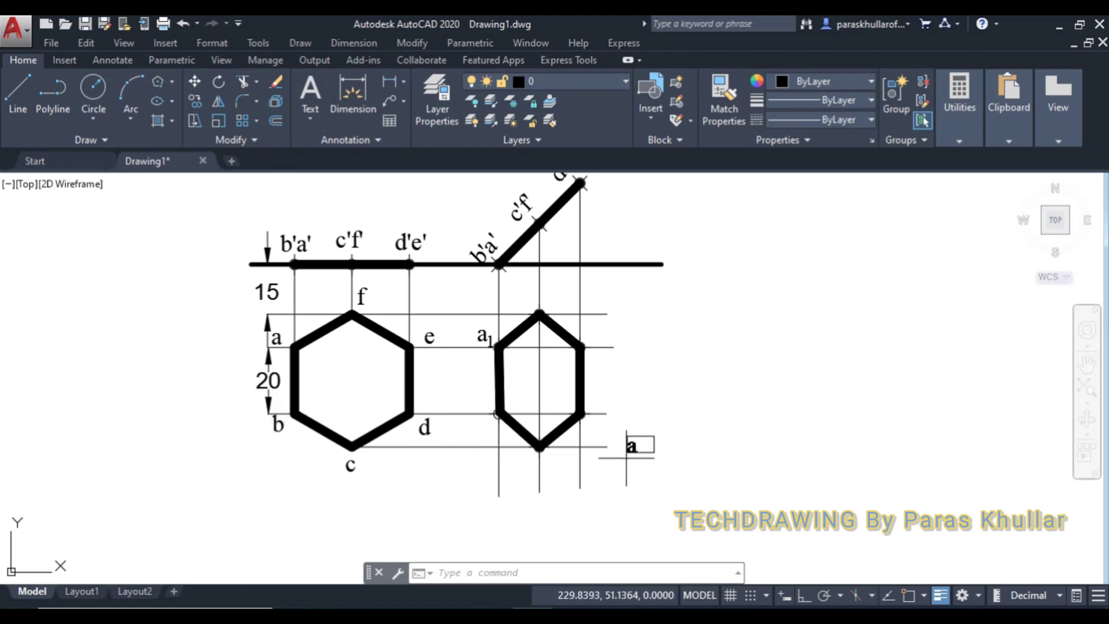
- Paste a label beside the lower-left vertex and change it to b₁ with a subscript 1
{"action": "key", "text": "ctrl+v"}
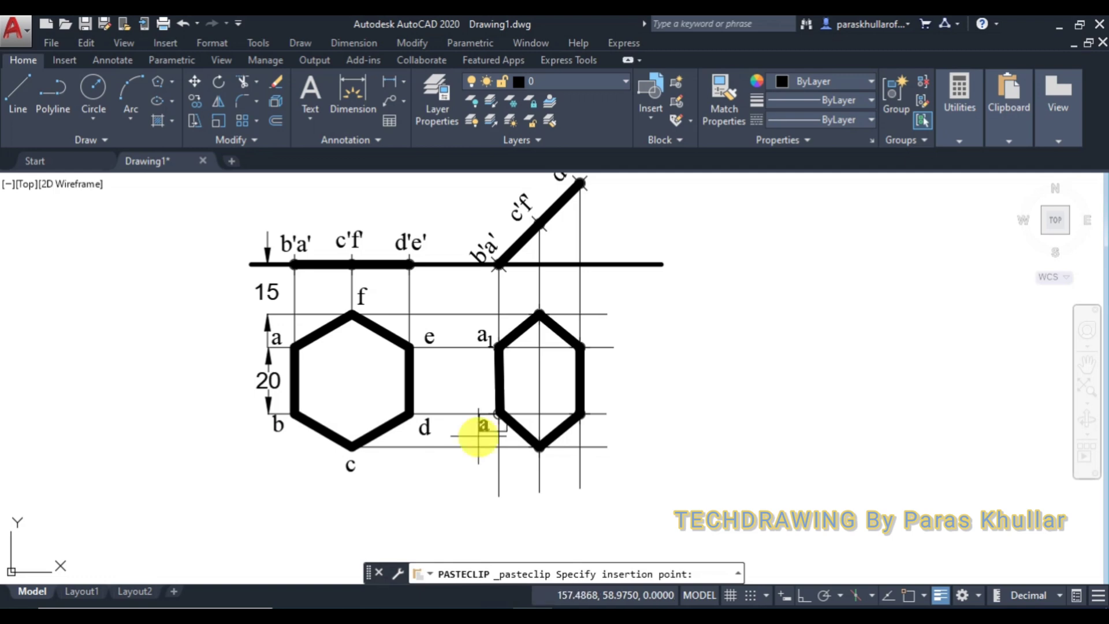
{"action": "left_click", "coordinate": [478, 436]}
{"action": "double_click", "coordinate": [488, 428]}
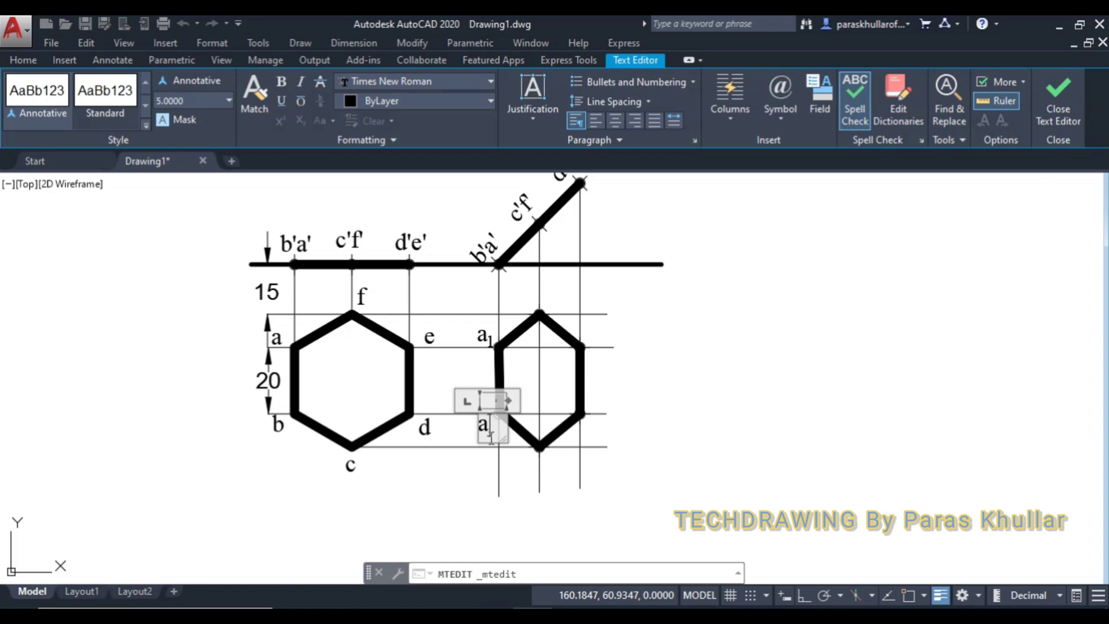
{"action": "left_click_drag", "start_coordinate": [491, 432], "coordinate": [483, 437]}
{"action": "type", "text": "b1"}
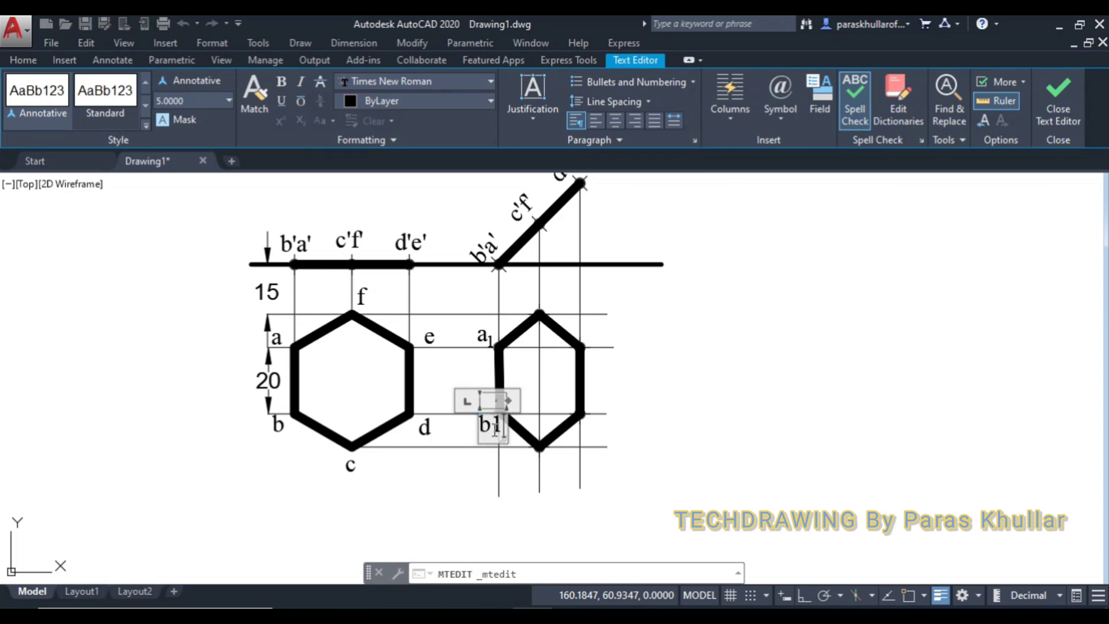
{"action": "left_click_drag", "start_coordinate": [490, 432], "coordinate": [500, 438]}
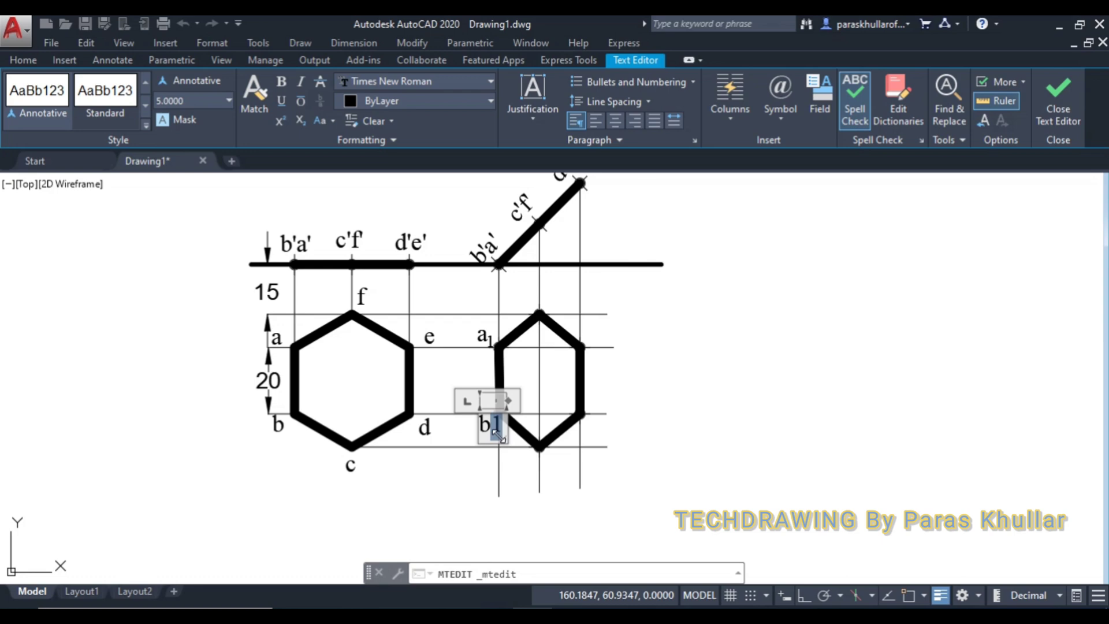
{"action": "left_click", "coordinate": [300, 121]}
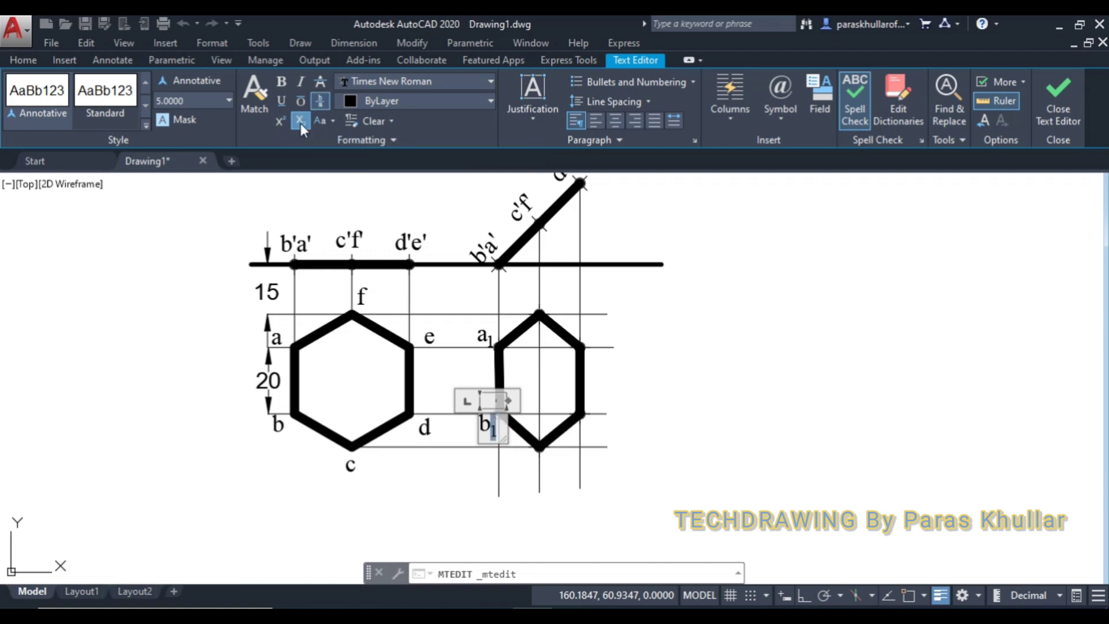
- Finish the b1 label, then select it and copy it to the clipboard
{"action": "left_click", "coordinate": [667, 455]}
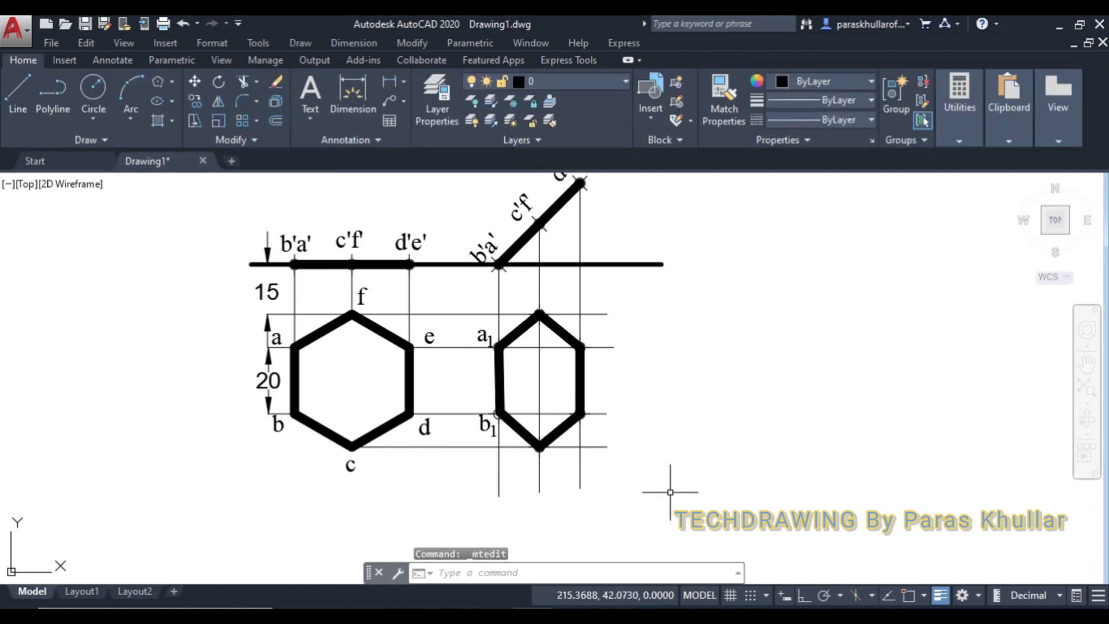
{"action": "left_click", "coordinate": [481, 424]}
{"action": "left_click", "coordinate": [482, 426]}
{"action": "left_click", "coordinate": [481, 425]}
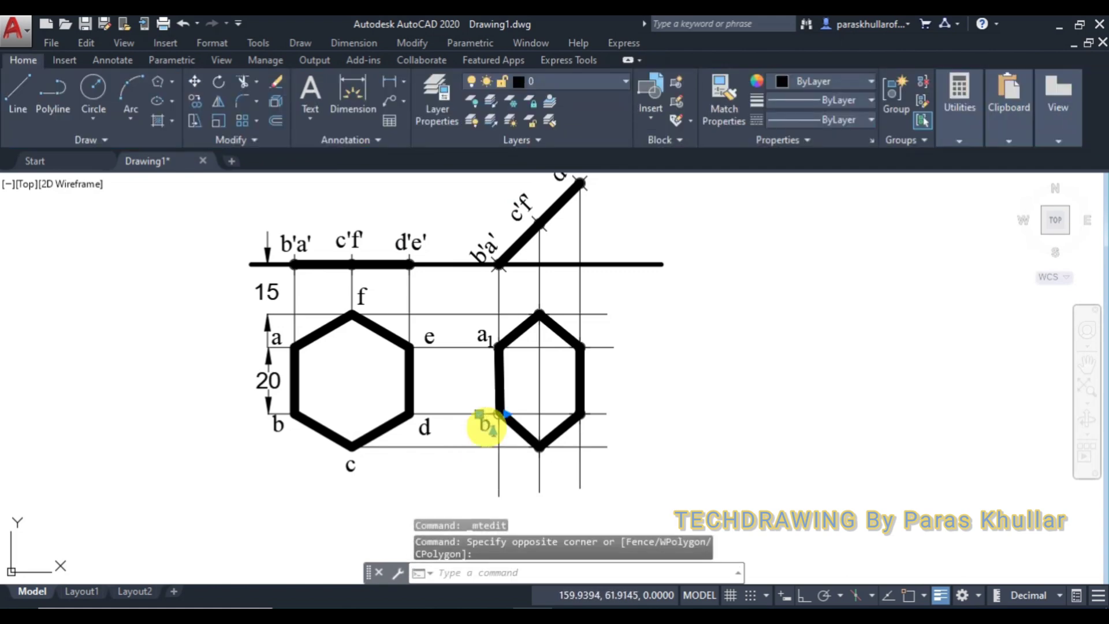
{"action": "left_click", "coordinate": [487, 424]}
{"action": "key", "text": "ctrl+c"}
- Paste the b1 label below the hexagon's bottom vertex and edit it to c1
{"action": "key", "text": "ctrl+v"}
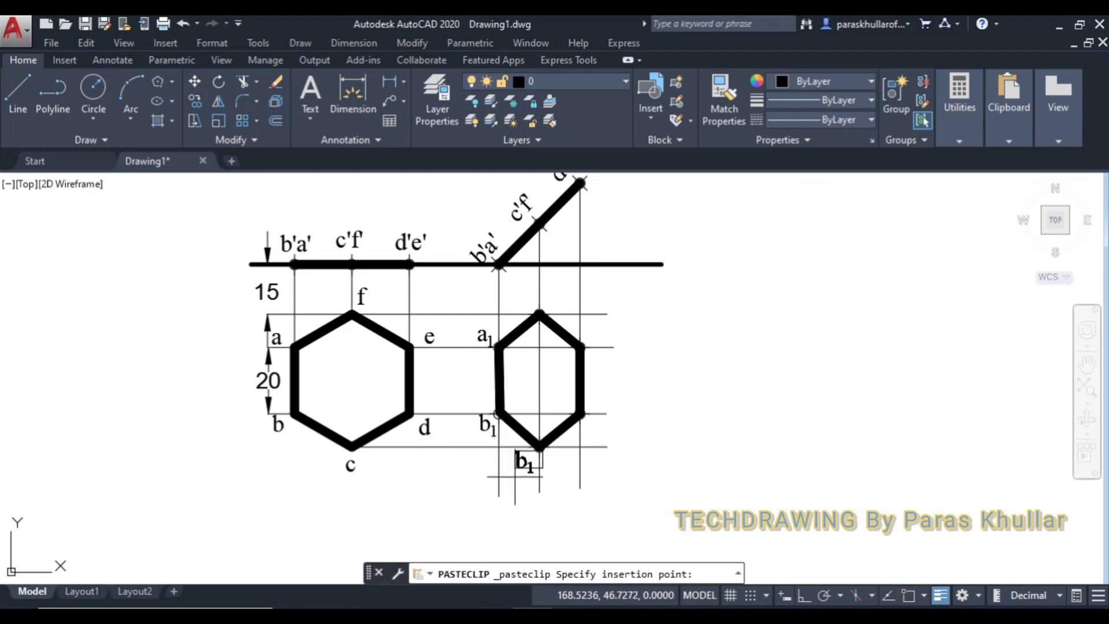
{"action": "left_click", "coordinate": [517, 469]}
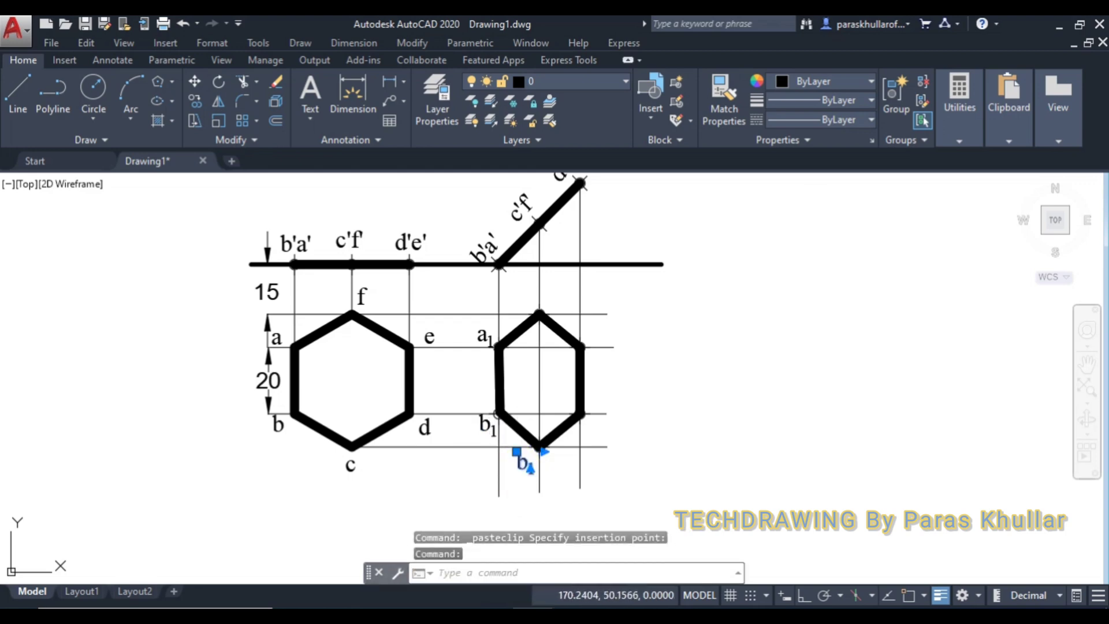
{"action": "double_click", "coordinate": [529, 467]}
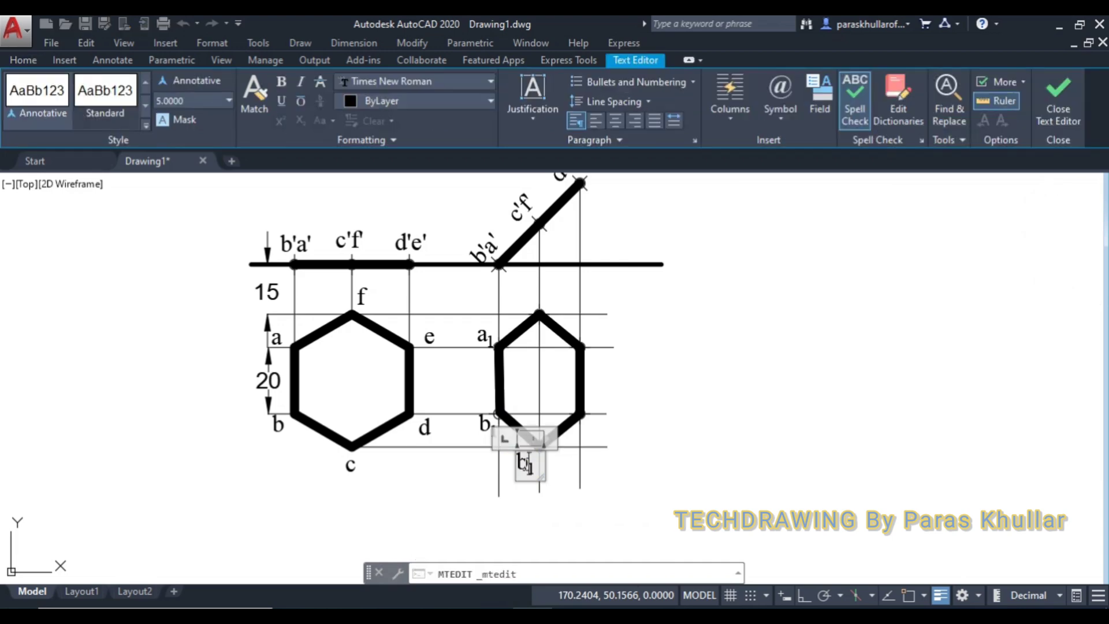
{"action": "key", "text": "BackSpace"}
{"action": "left_click", "coordinate": [619, 421]}
- Paste another copy beside the lower-right vertex and edit it to d1
{"action": "key", "text": "ctrl+v"}
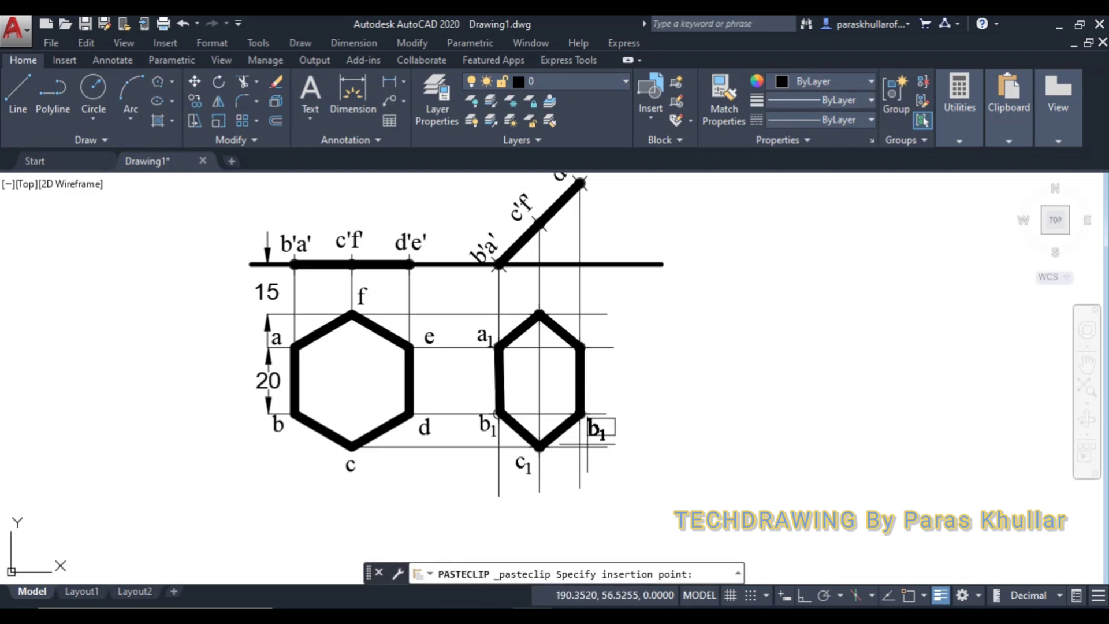
{"action": "left_click", "coordinate": [589, 442]}
{"action": "double_click", "coordinate": [599, 432]}
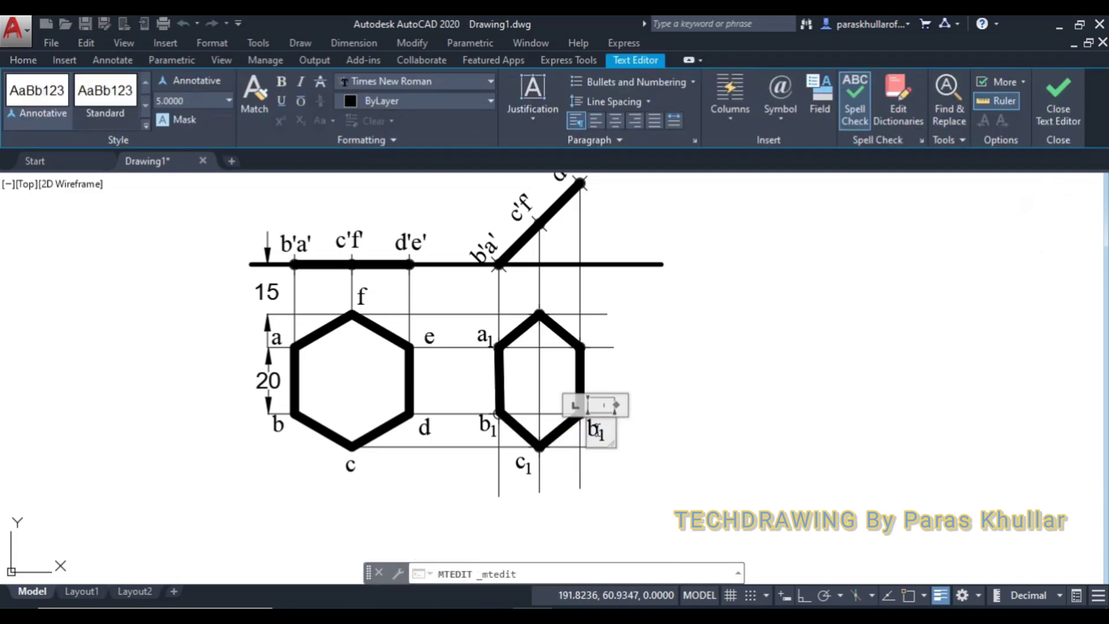
{"action": "key", "text": "BackSpace"}
{"action": "left_click", "coordinate": [636, 415]}
- Paste a copy beside the upper-right vertex and change its letter to e1
{"action": "key", "text": "ctrl+v"}
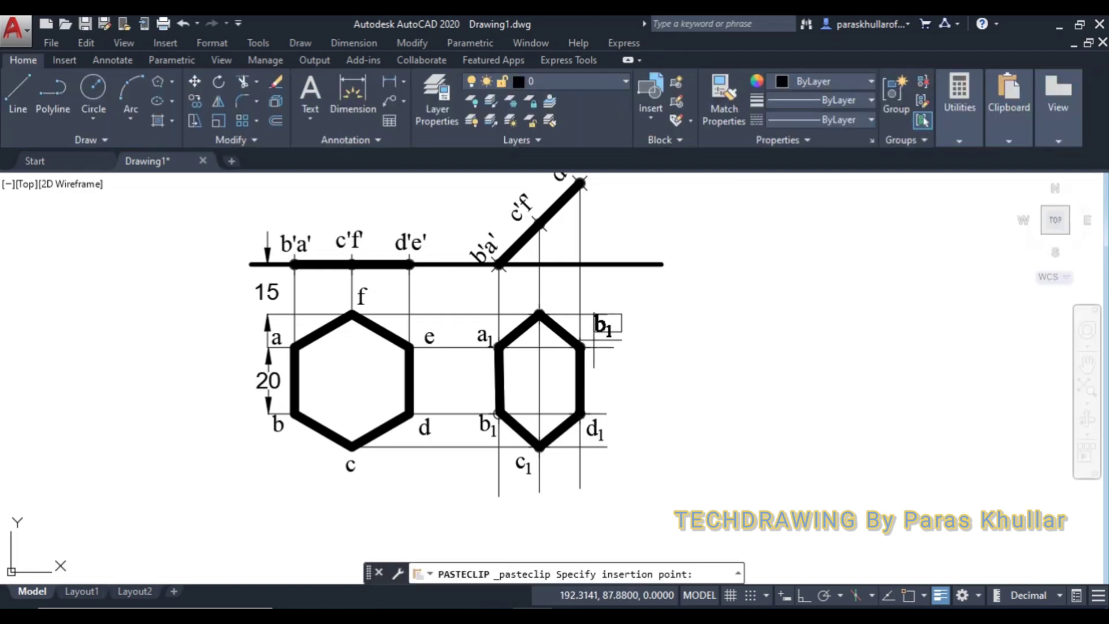
{"action": "left_click", "coordinate": [591, 336]}
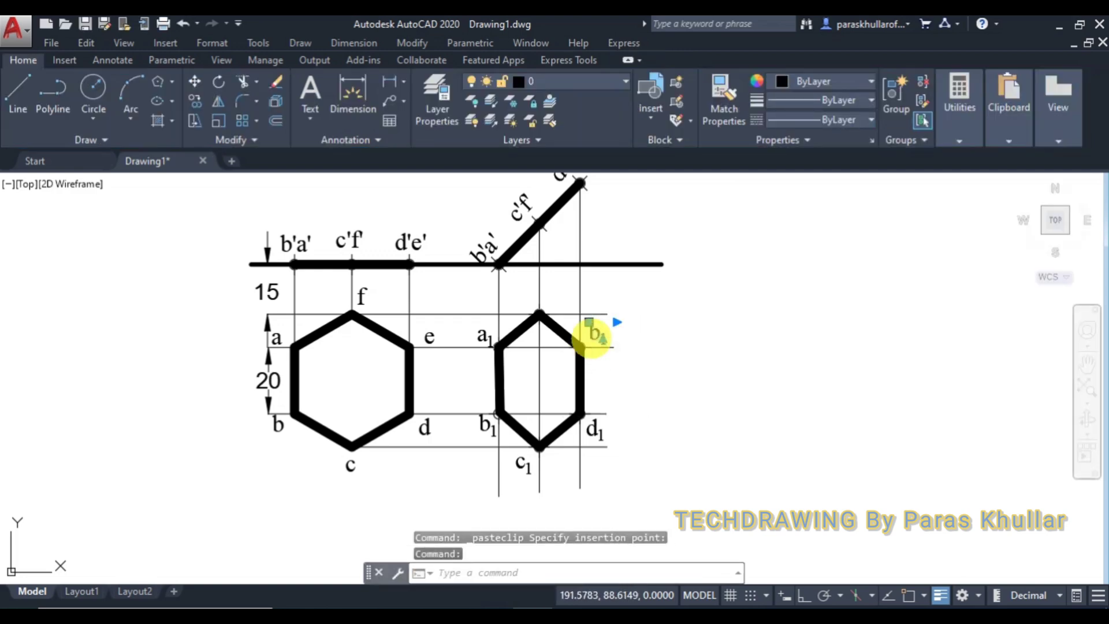
{"action": "double_click", "coordinate": [592, 336]}
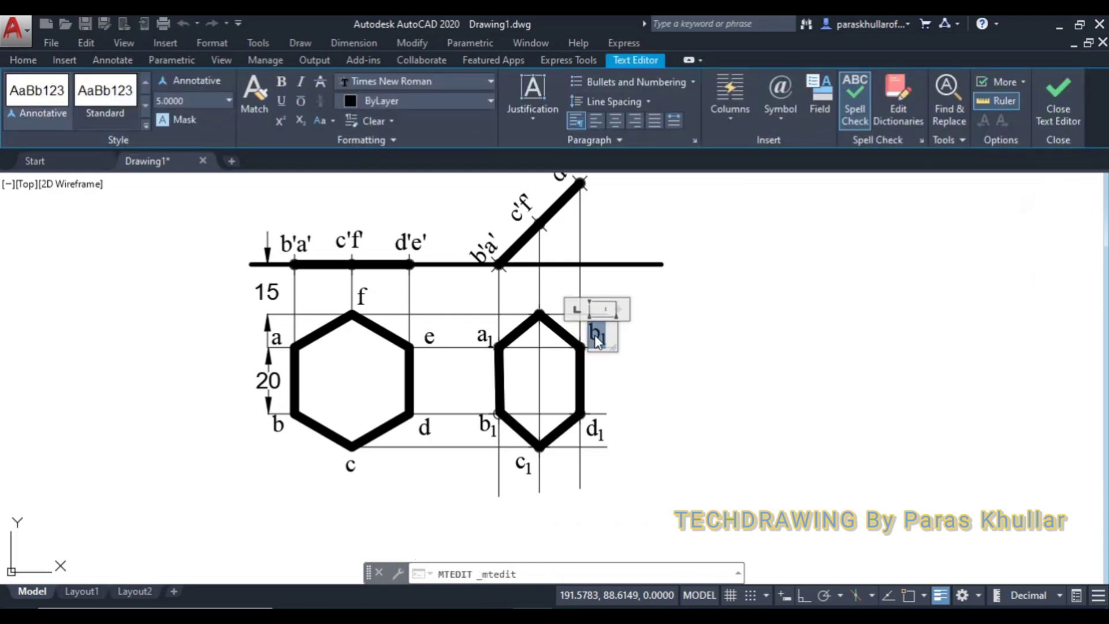
{"action": "left_click", "coordinate": [599, 335]}
{"action": "key", "text": "BackSpace"}
{"action": "type", "text": "e"}
{"action": "left_click", "coordinate": [632, 362]}
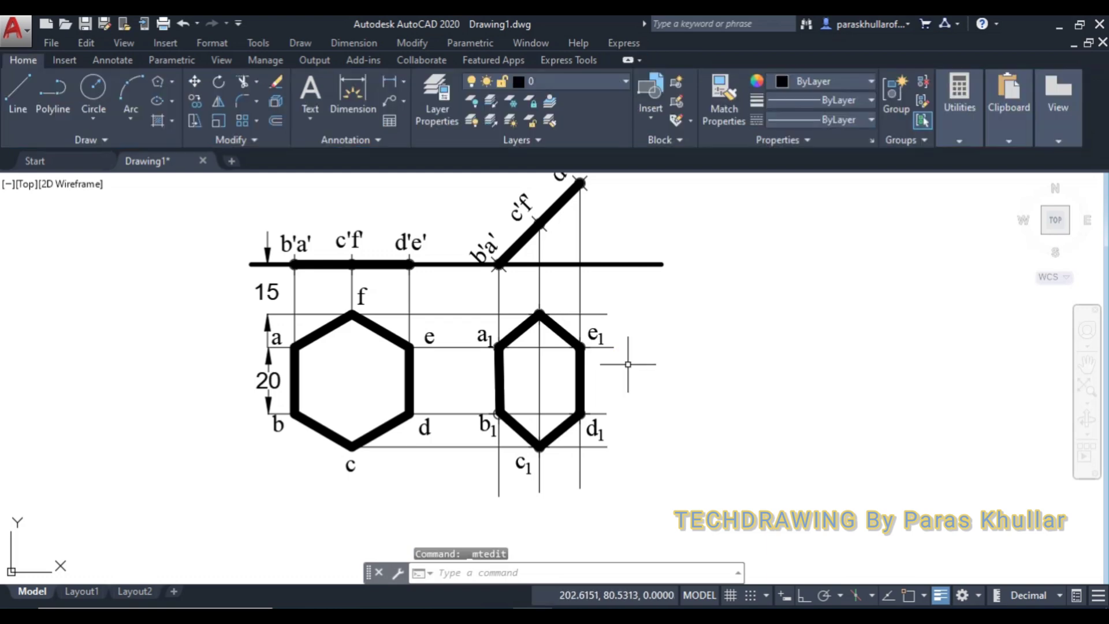
- Paste a copy above the top vertex and change its letter to f1
{"action": "key", "text": "ctrl+v"}
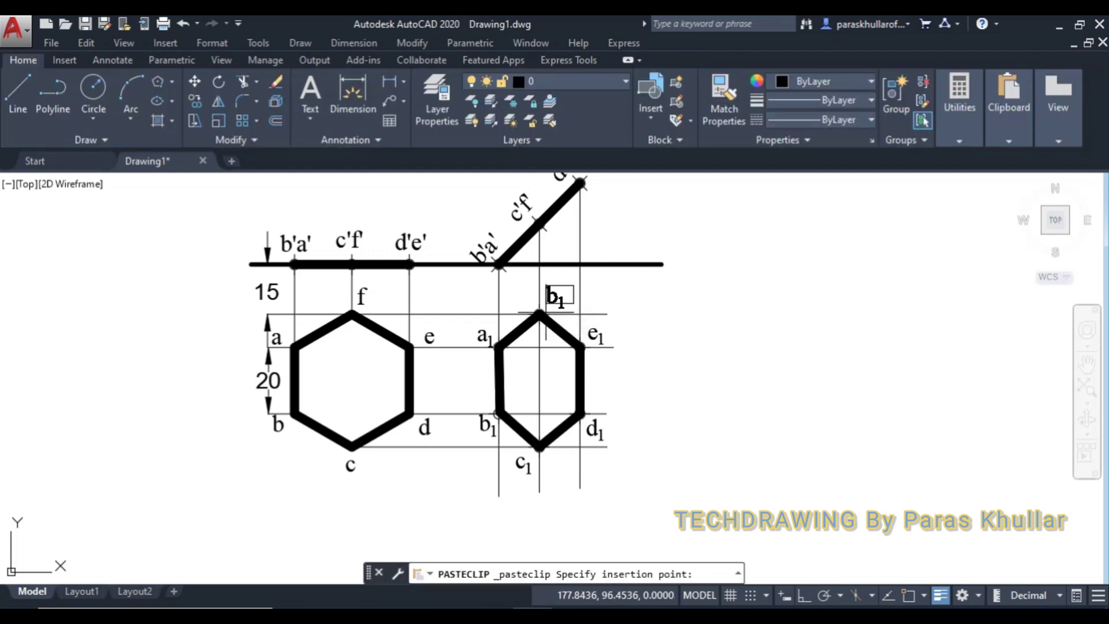
{"action": "left_click", "coordinate": [546, 311]}
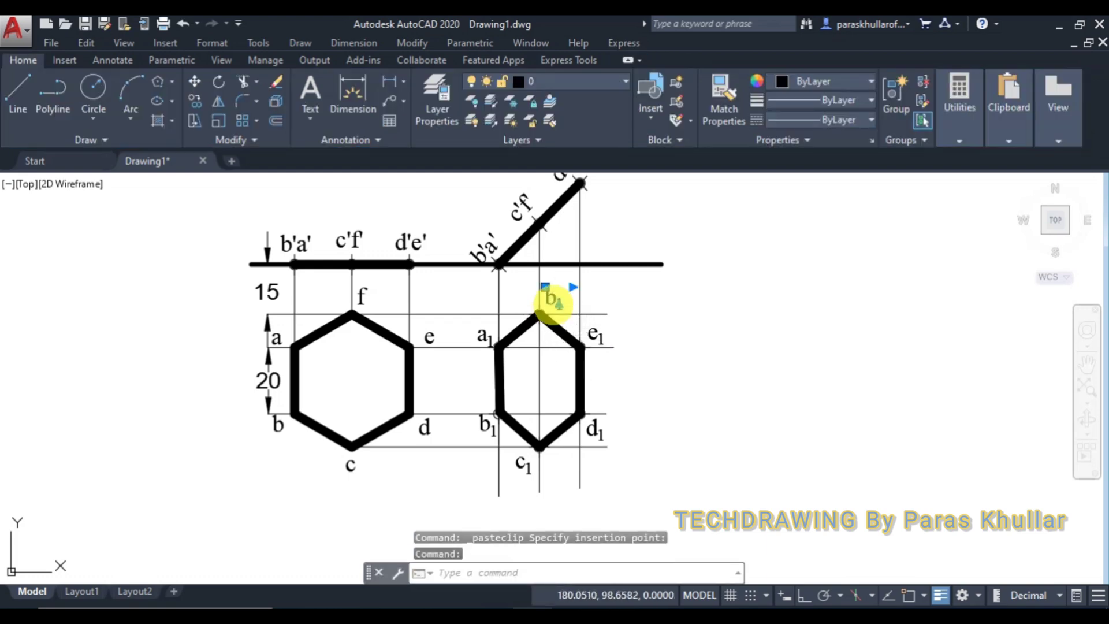
{"action": "double_click", "coordinate": [554, 302]}
{"action": "double_click", "coordinate": [550, 298]}
{"action": "type", "text": "f"}
{"action": "left_click", "coordinate": [636, 291]}
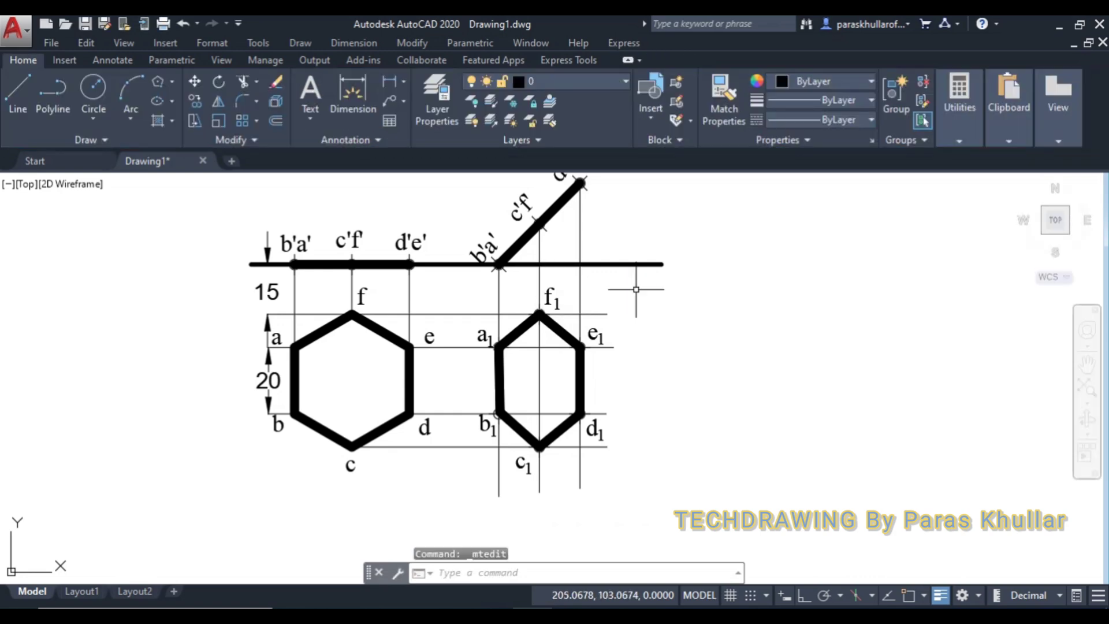
{"action": "middle_click_drag", "start_coordinate": [652, 345], "coordinate": [659, 359]}
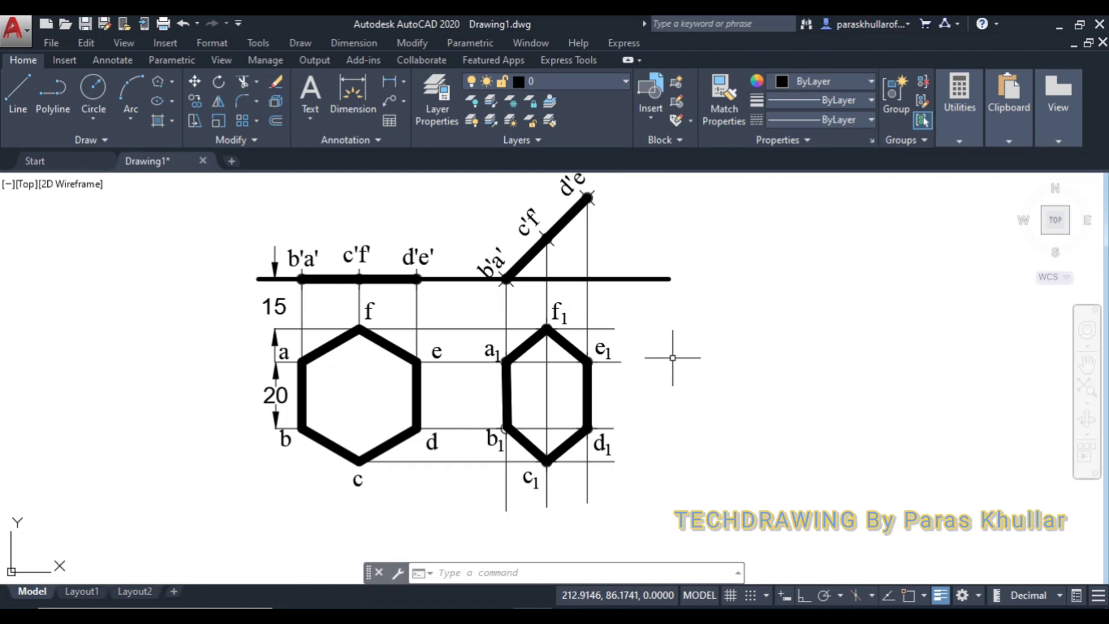
{"action": "middle_click_drag", "start_coordinate": [669, 354], "coordinate": [702, 381]}
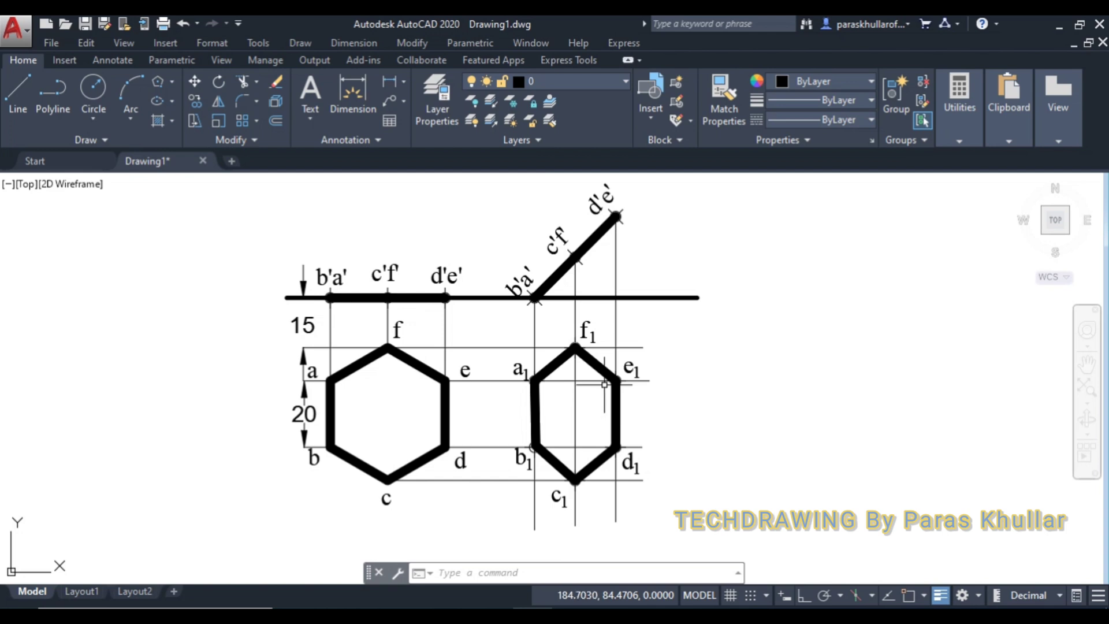
- Add an Angular dimension showing 45° between the inclined line and the horizontal reference line
{"action": "left_click", "coordinate": [402, 81]}
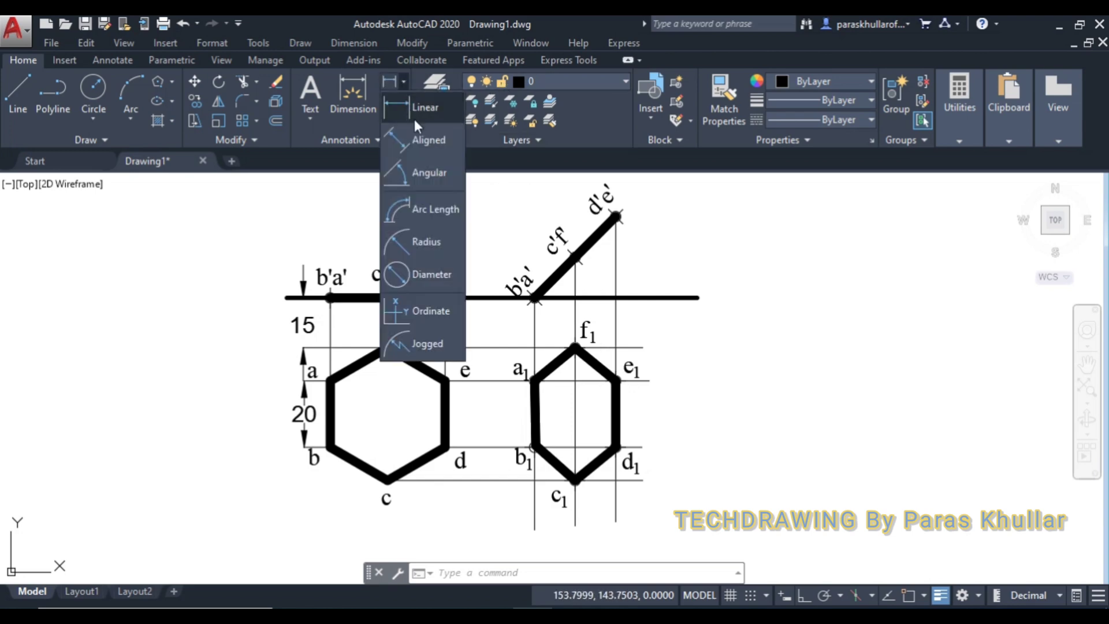
{"action": "left_click", "coordinate": [411, 171]}
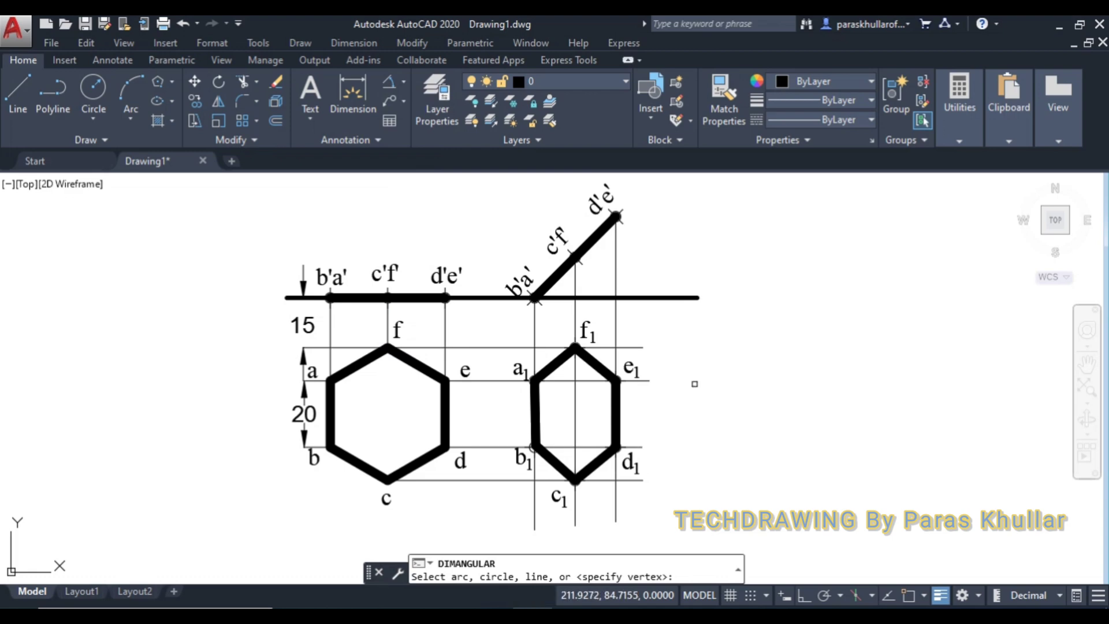
{"action": "left_click", "coordinate": [587, 244]}
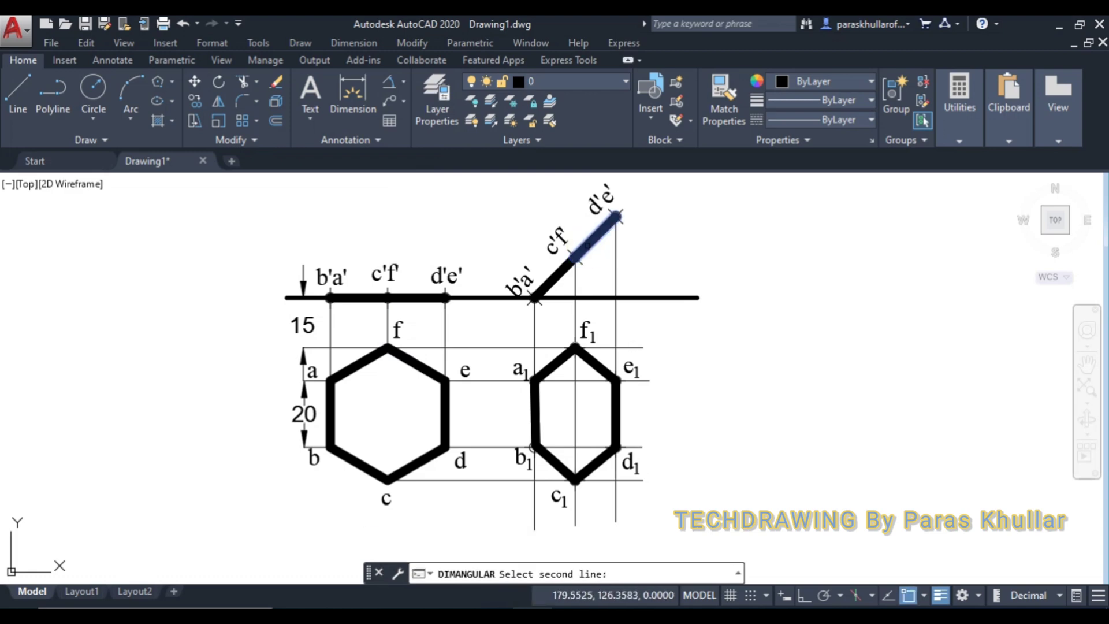
{"action": "left_click", "coordinate": [600, 295]}
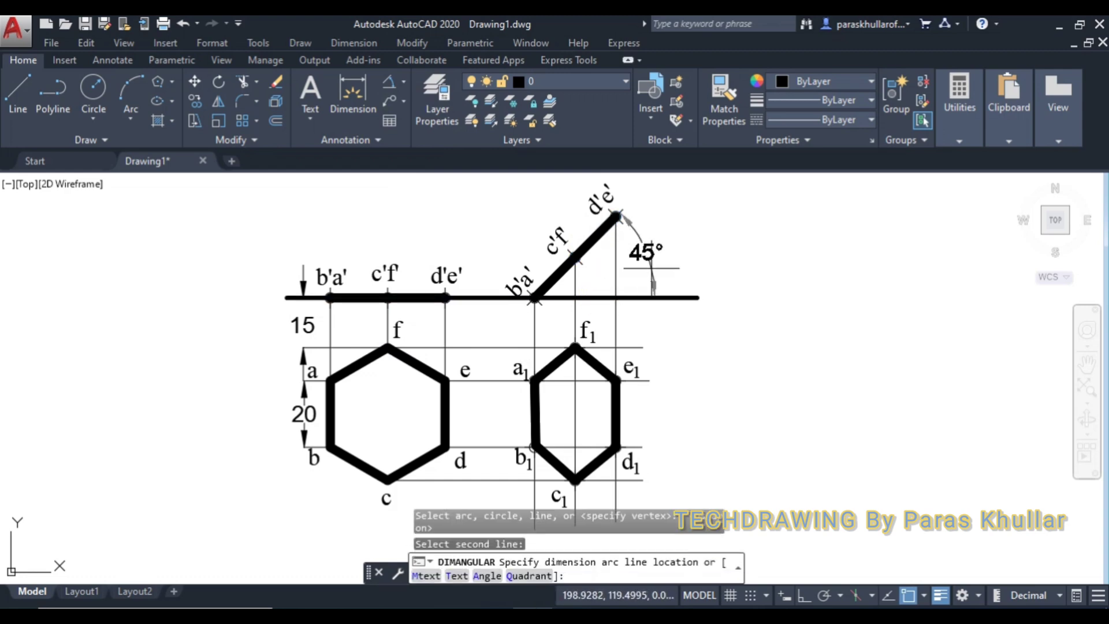
{"action": "left_click", "coordinate": [676, 243]}
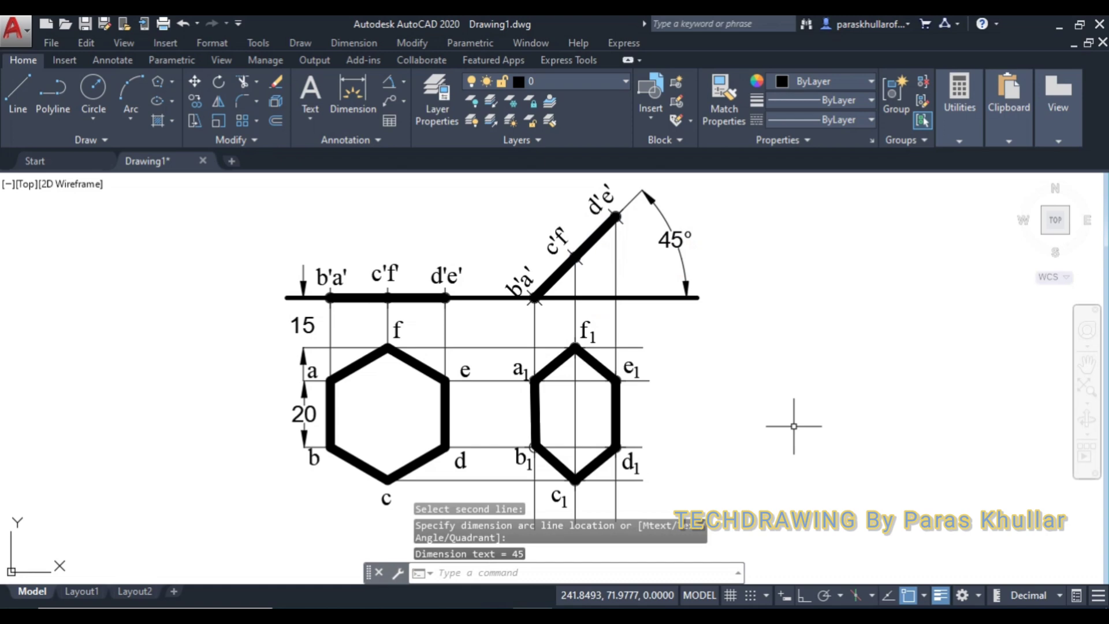
{"action": "key", "text": "ctrl+v"}
- Place the pasted label at the reference line's left end and change it to X
{"action": "left_click", "coordinate": [262, 312]}
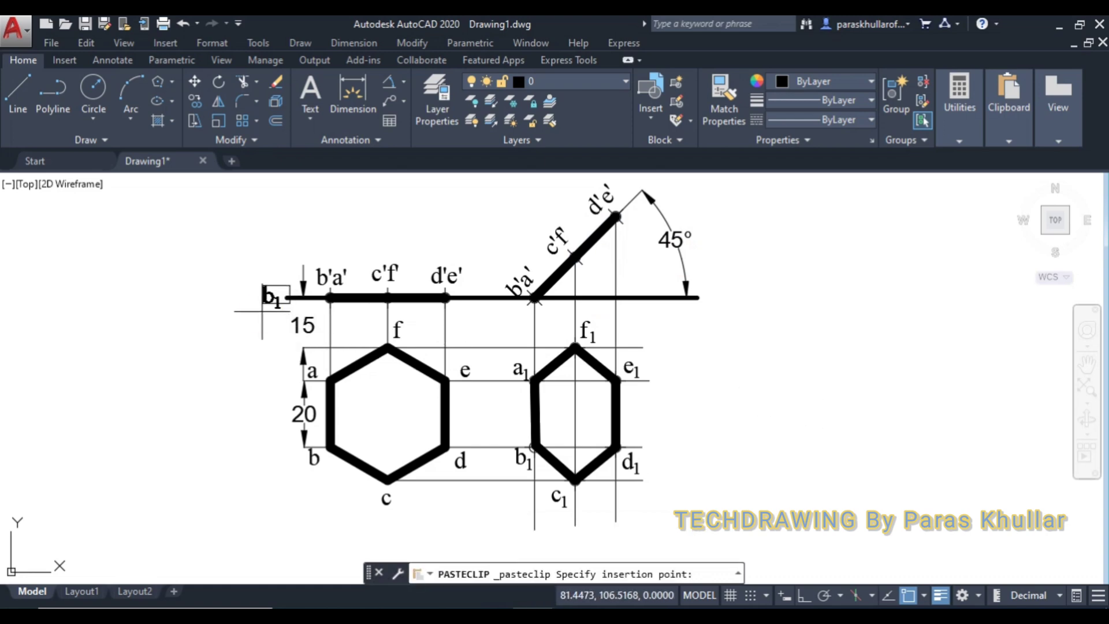
{"action": "double_click", "coordinate": [276, 297]}
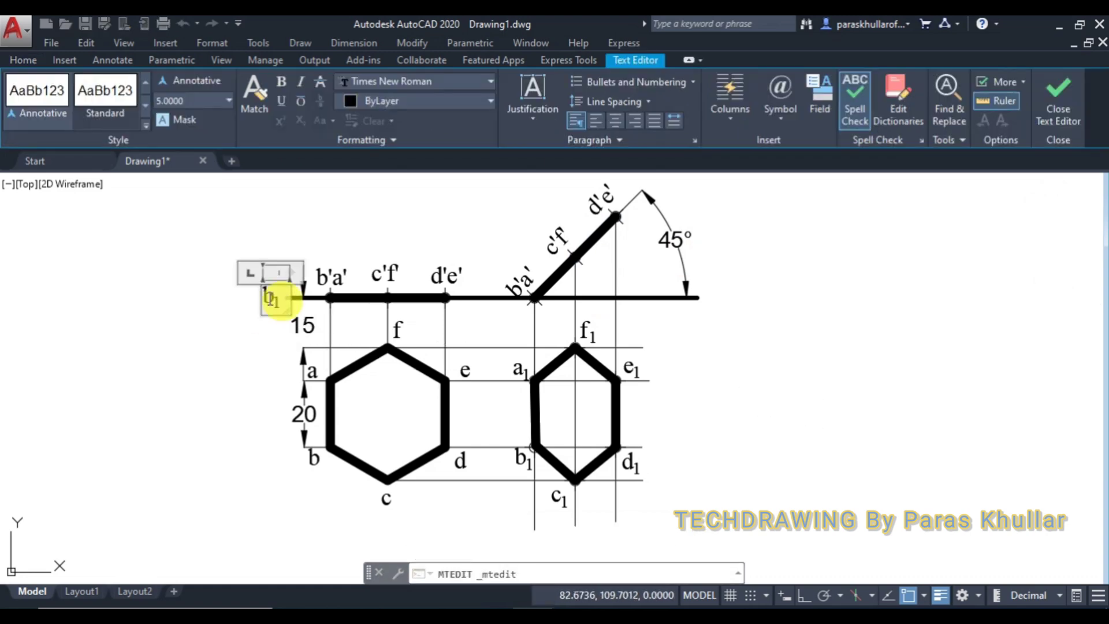
{"action": "double_click", "coordinate": [279, 297]}
{"action": "type", "text": "X"}
{"action": "left_click", "coordinate": [240, 373]}
- Paste another label at the reference line's right end and change it to Y
{"action": "key", "text": "ctrl+v"}
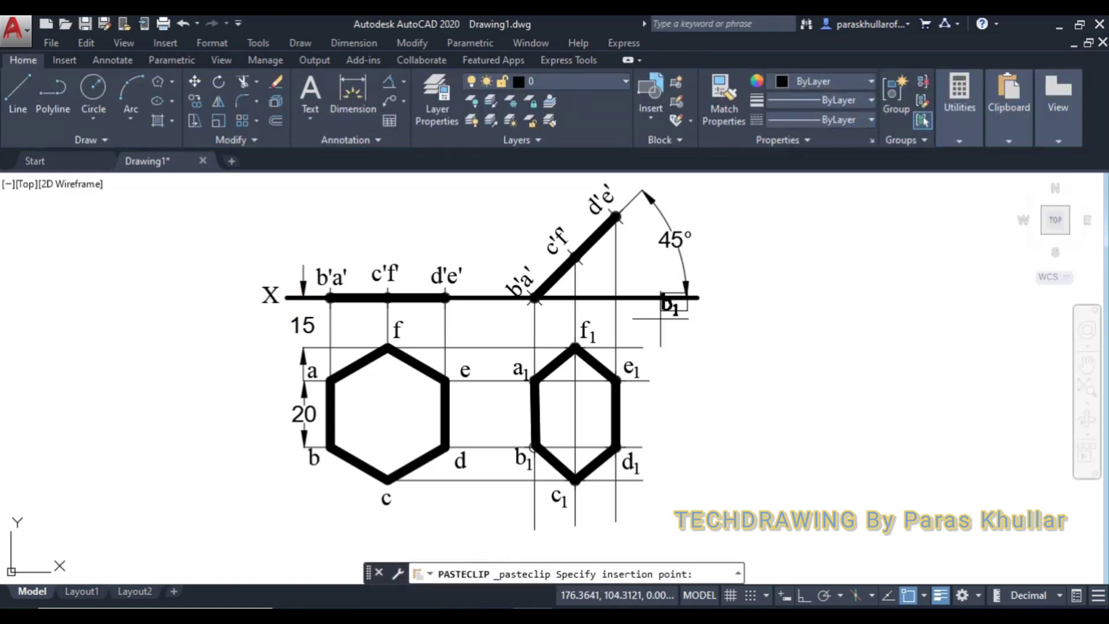
{"action": "left_click", "coordinate": [714, 312]}
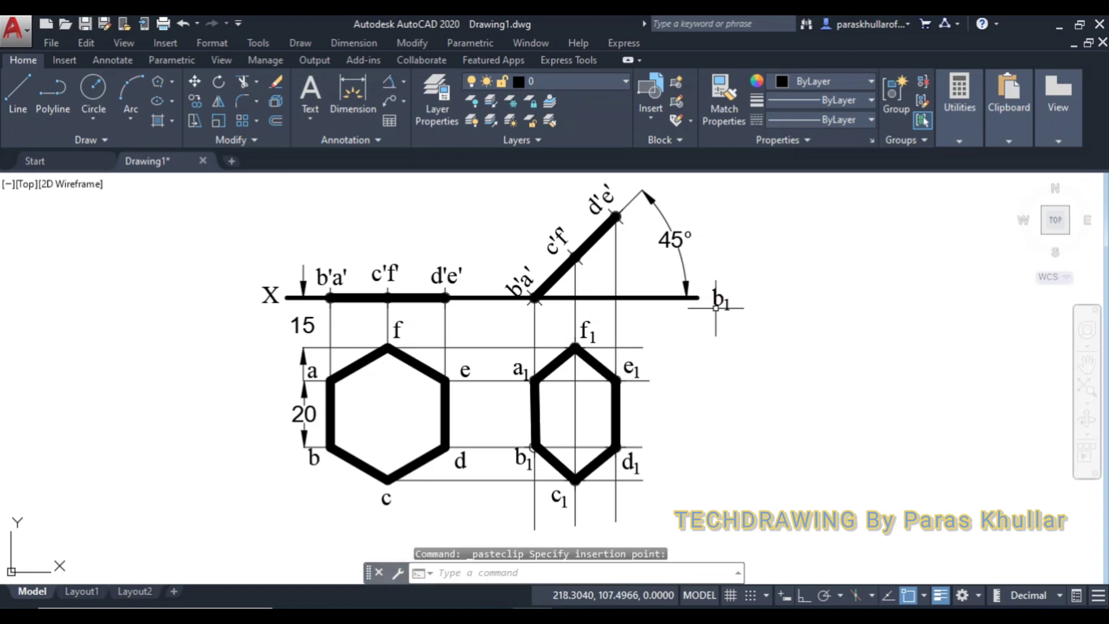
{"action": "left_click", "coordinate": [722, 300]}
{"action": "left_click", "coordinate": [722, 301]}
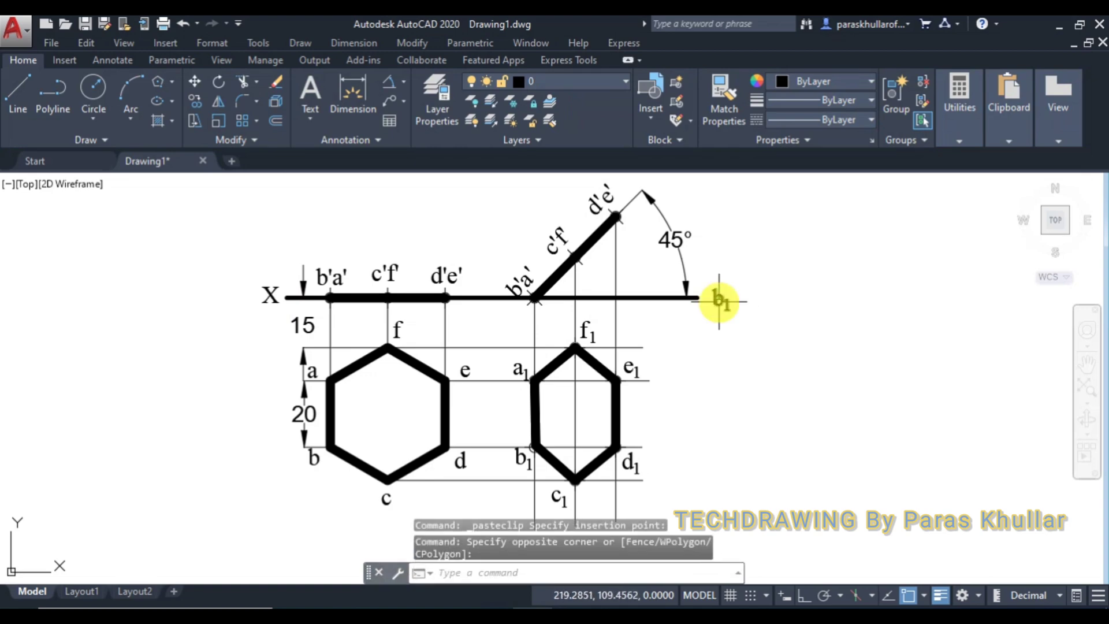
{"action": "double_click", "coordinate": [721, 299]}
{"action": "left_click_drag", "start_coordinate": [729, 303], "coordinate": [699, 306]}
{"action": "type", "text": "Y"}
{"action": "left_click", "coordinate": [744, 349]}
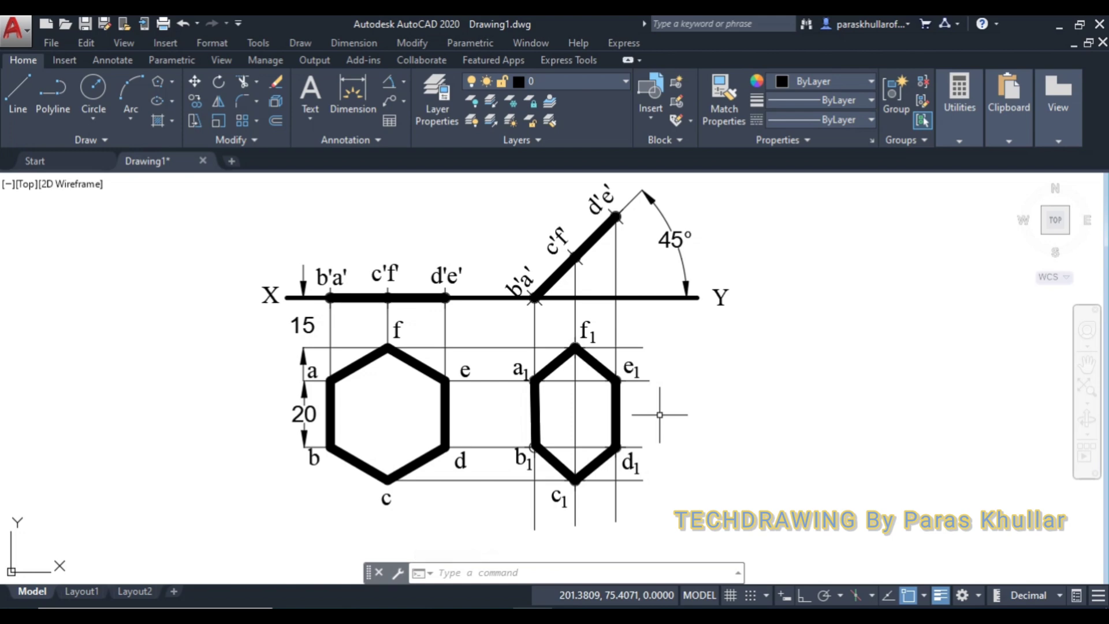
- Start TR trim with all edges and cut the projector stubs near e1 and f1
{"action": "type", "text": "TR"}
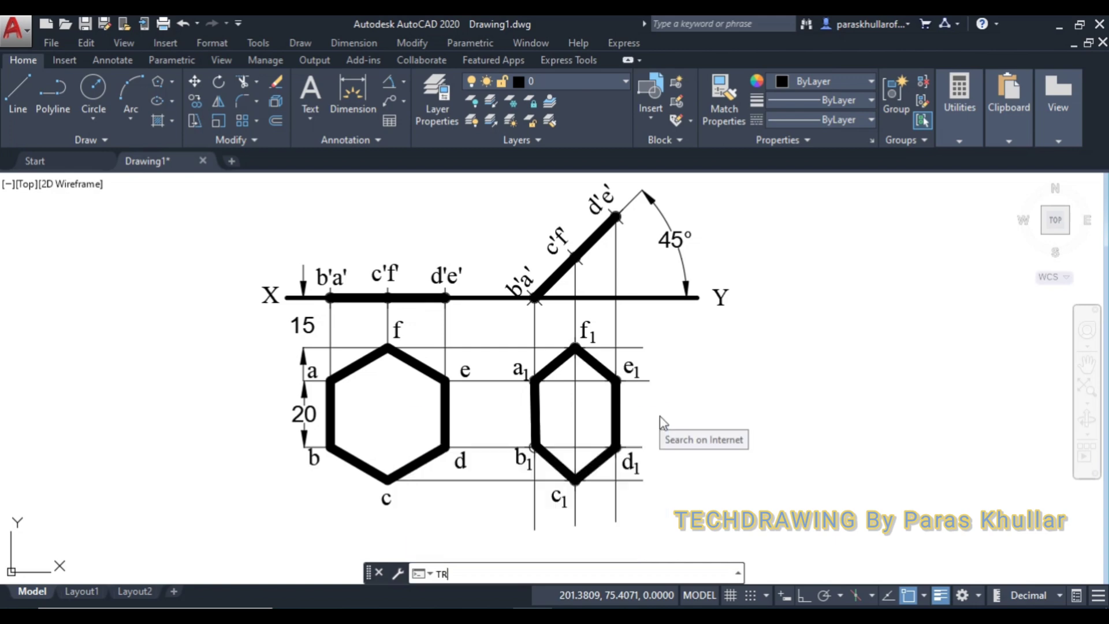
{"action": "key", "text": "Return"}
{"action": "key", "text": "Return"}
{"action": "left_click", "coordinate": [632, 348]}
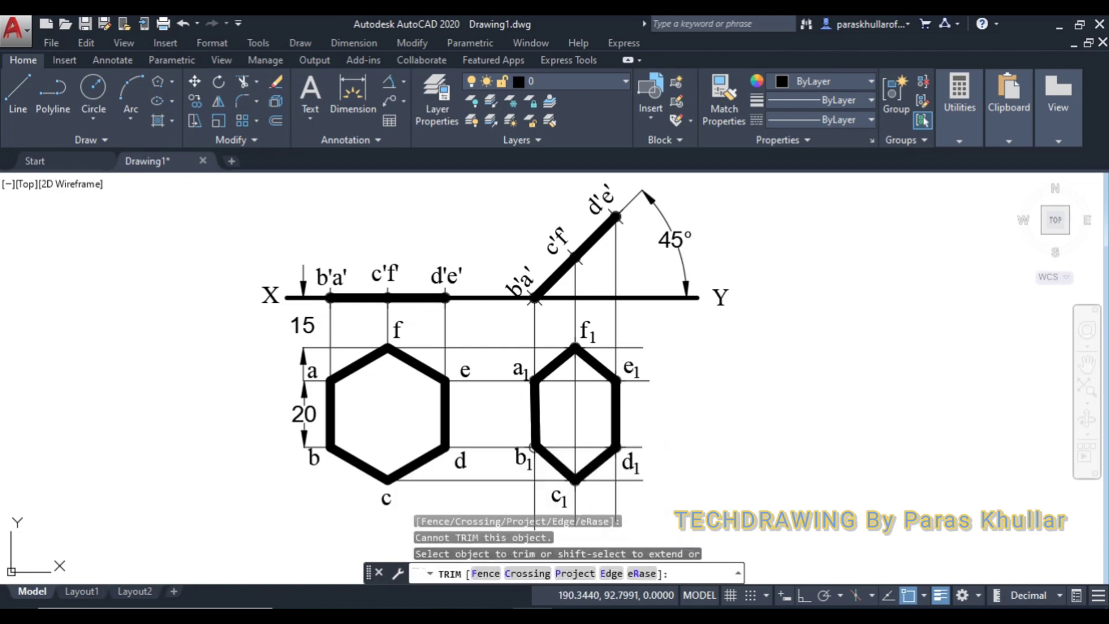
{"action": "scroll", "coordinate": [621, 350], "scroll_direction": "up", "scroll_amount": 3}
{"action": "scroll", "coordinate": [582, 341], "scroll_direction": "up", "scroll_amount": 4}
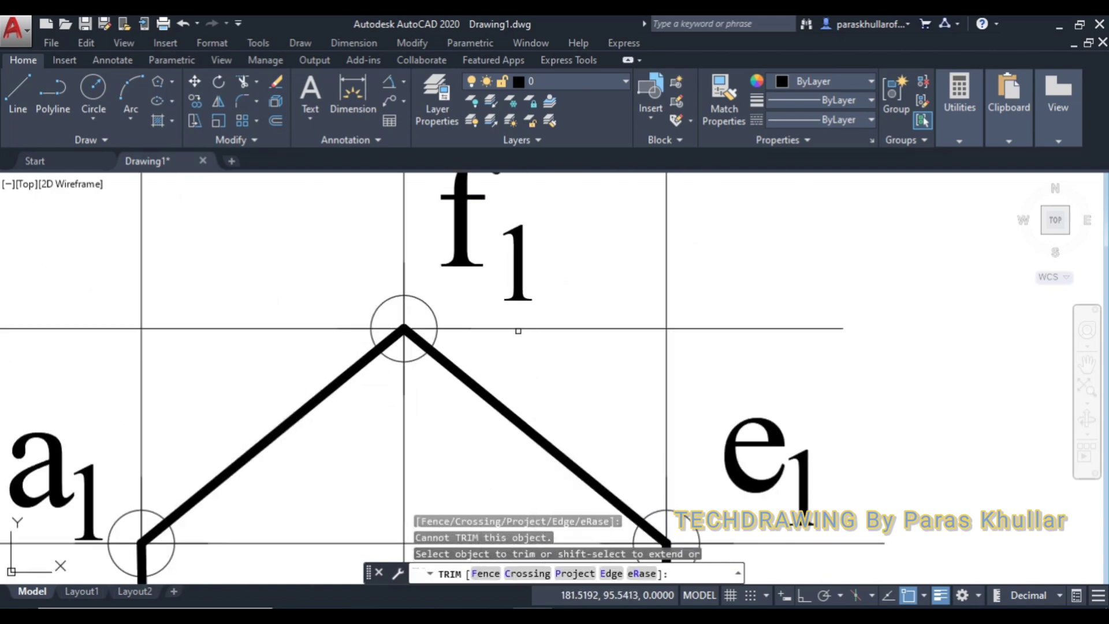
{"action": "left_click", "coordinate": [513, 327]}
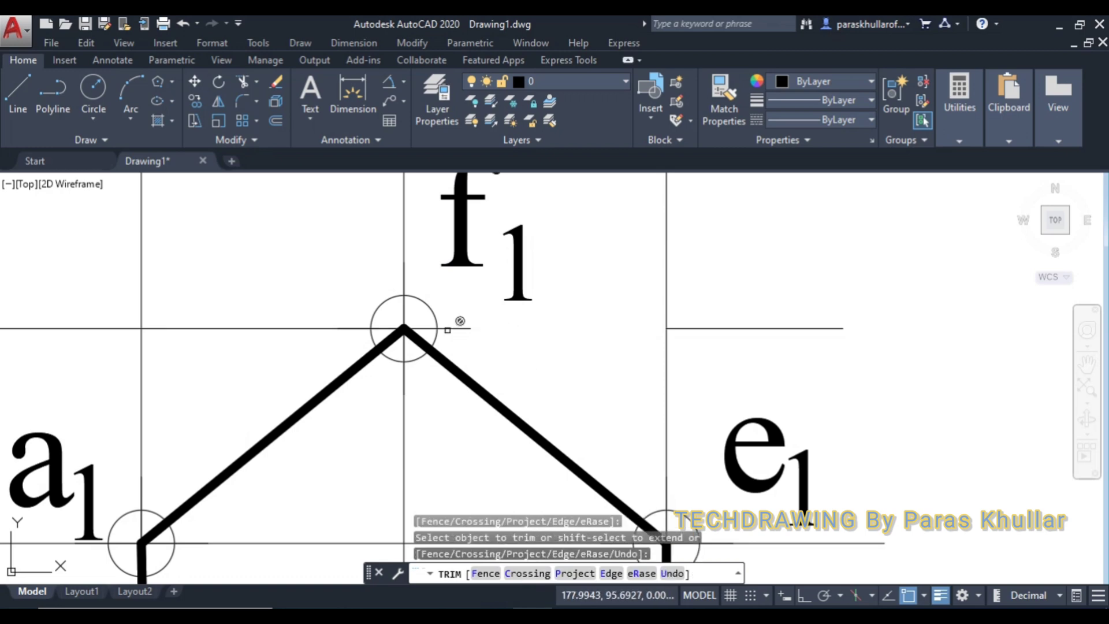
{"action": "left_click", "coordinate": [462, 328]}
- Trim the stub right of e1, check the remaining vertices b1, c1, d1, and end trimming
{"action": "middle_click_drag", "start_coordinate": [697, 460], "coordinate": [676, 356]}
{"action": "left_click", "coordinate": [718, 422]}
{"action": "middle_click_drag", "start_coordinate": [747, 483], "coordinate": [709, 339]}
{"action": "scroll", "coordinate": [717, 399], "scroll_direction": "down", "scroll_amount": 2}
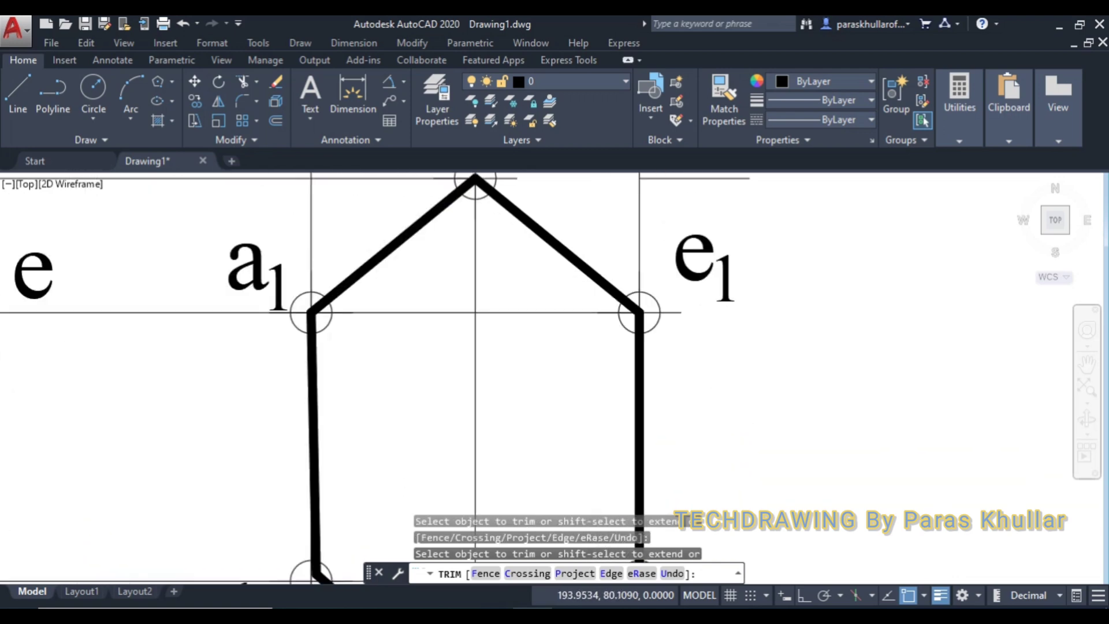
{"action": "middle_click_drag", "start_coordinate": [718, 421], "coordinate": [701, 300]}
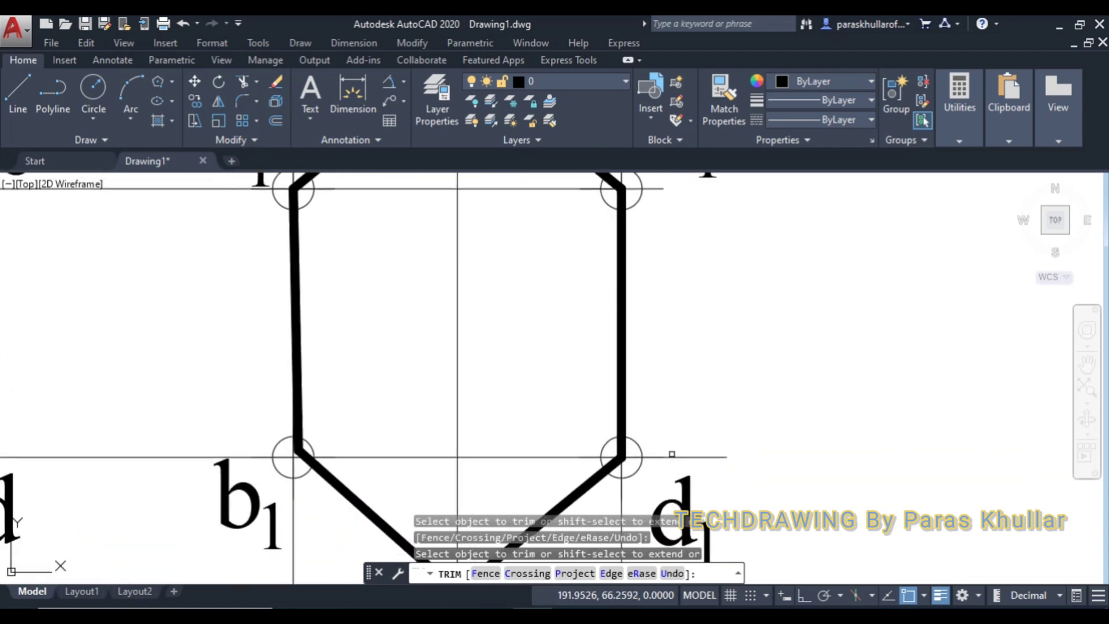
{"action": "mouse_move", "coordinate": [673, 456]}
{"action": "middle_mouse_down"}
{"action": "mouse_move", "coordinate": [738, 389]}
{"action": "mouse_move", "coordinate": [701, 374]}
{"action": "middle_mouse_up"}
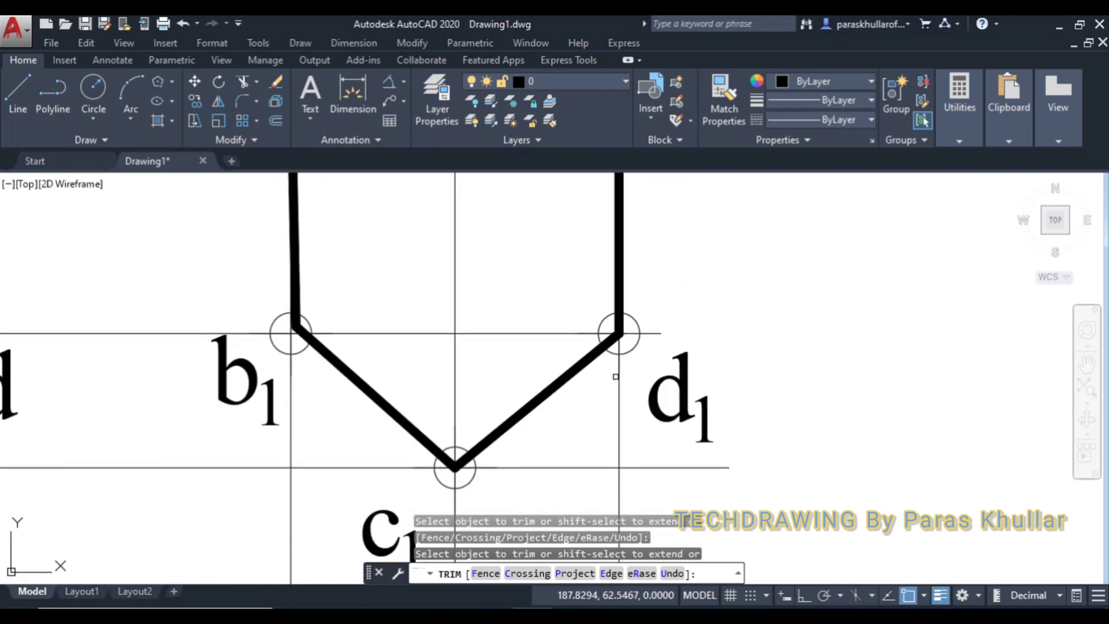
{"action": "middle_click_drag", "start_coordinate": [558, 443], "coordinate": [584, 379]}
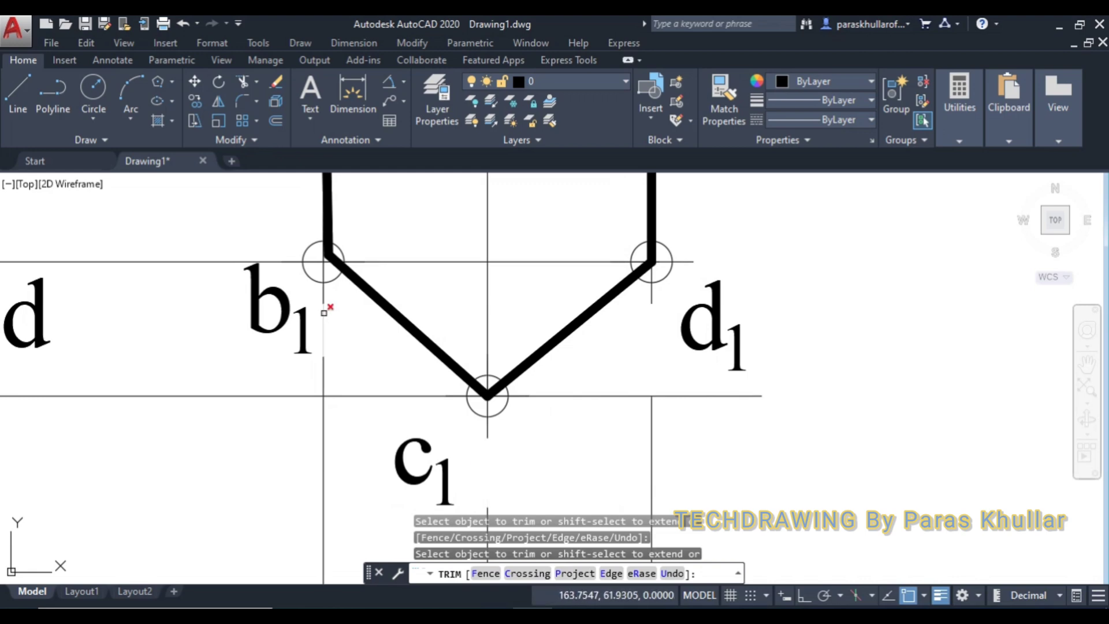
{"action": "key", "text": "Escape"}
{"action": "key", "text": "Escape"}
{"action": "scroll", "coordinate": [605, 433], "scroll_direction": "down", "scroll_amount": 2}
{"action": "scroll", "coordinate": [607, 433], "scroll_direction": "down", "scroll_amount": 2}
- Erase the short leftover lines below c1 and the stray line right of e1
{"action": "left_click", "coordinate": [655, 488]}
{"action": "left_click", "coordinate": [472, 480]}
{"action": "key", "text": "Delete"}
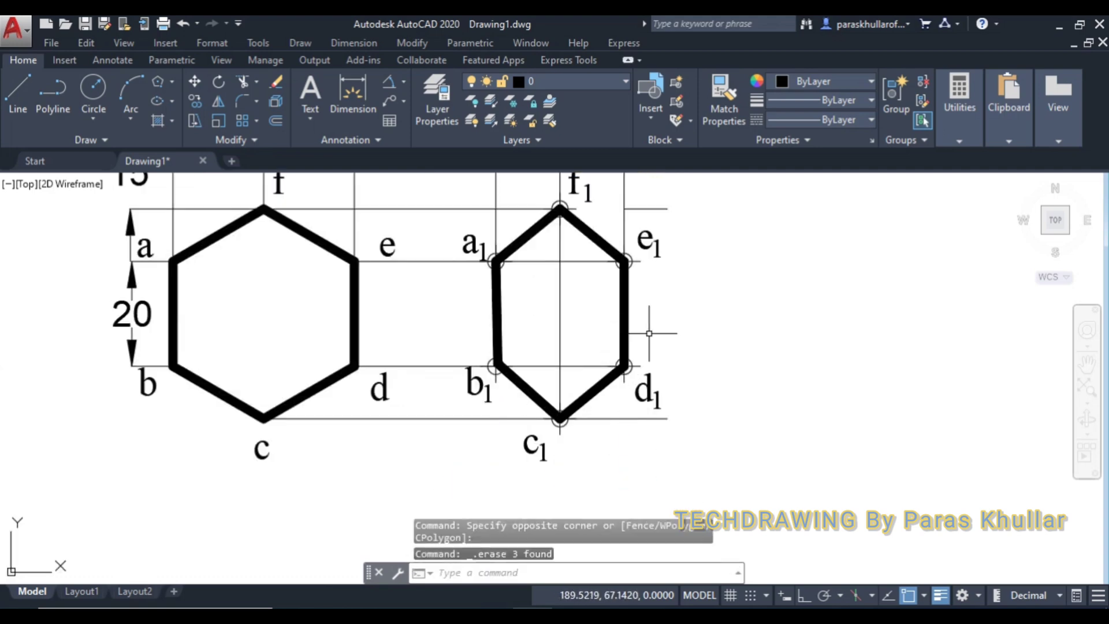
{"action": "middle_click_drag", "start_coordinate": [718, 314], "coordinate": [733, 397]}
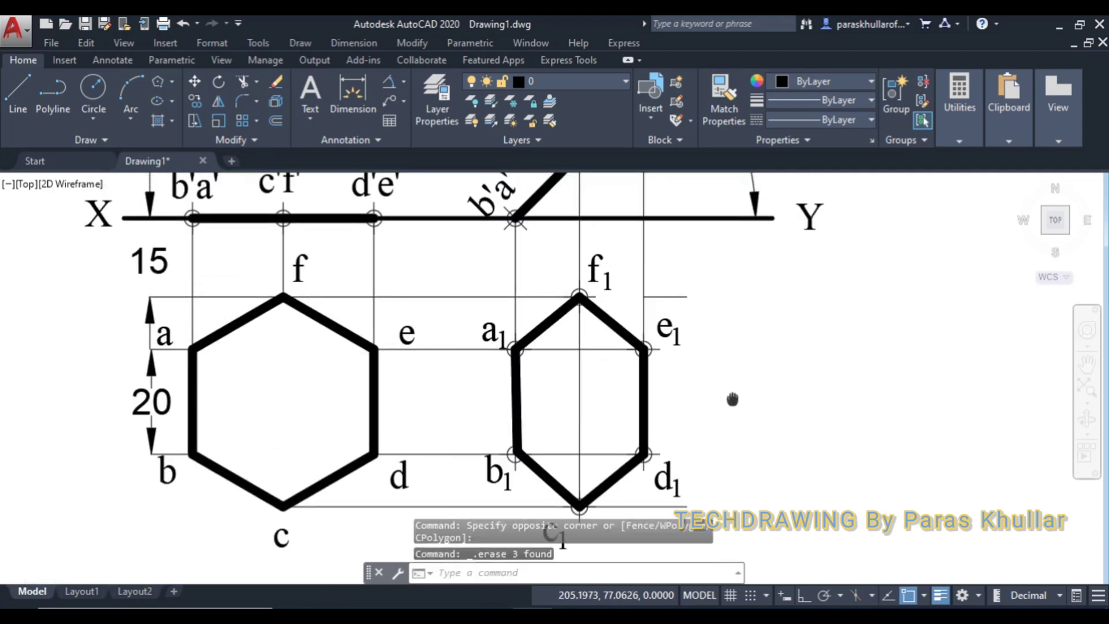
{"action": "left_click", "coordinate": [677, 300]}
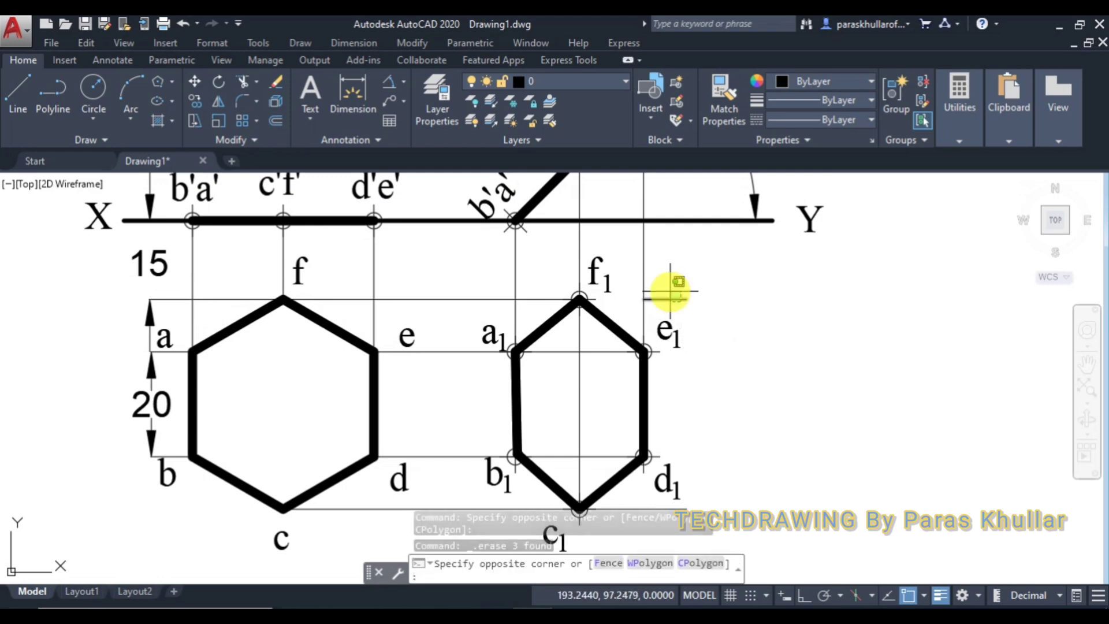
{"action": "left_click", "coordinate": [670, 291]}
{"action": "key", "text": "Delete"}
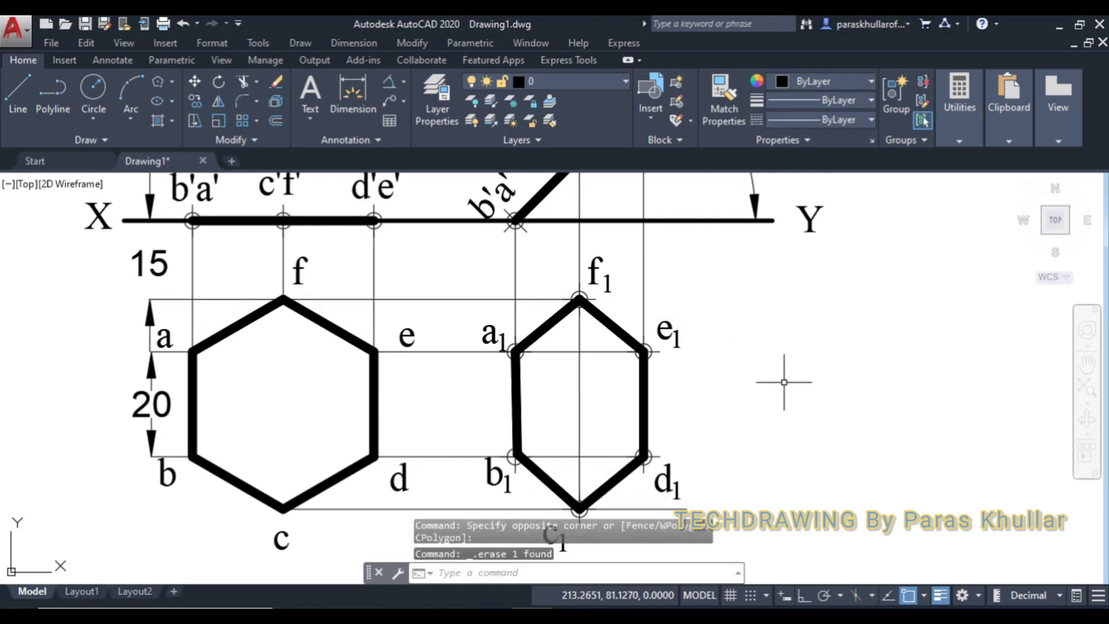
- Zoom to the whole drawing and paste the copied b1 label
{"action": "middle_click", "coordinate": [798, 379]}
{"action": "middle_click", "coordinate": [797, 379]}
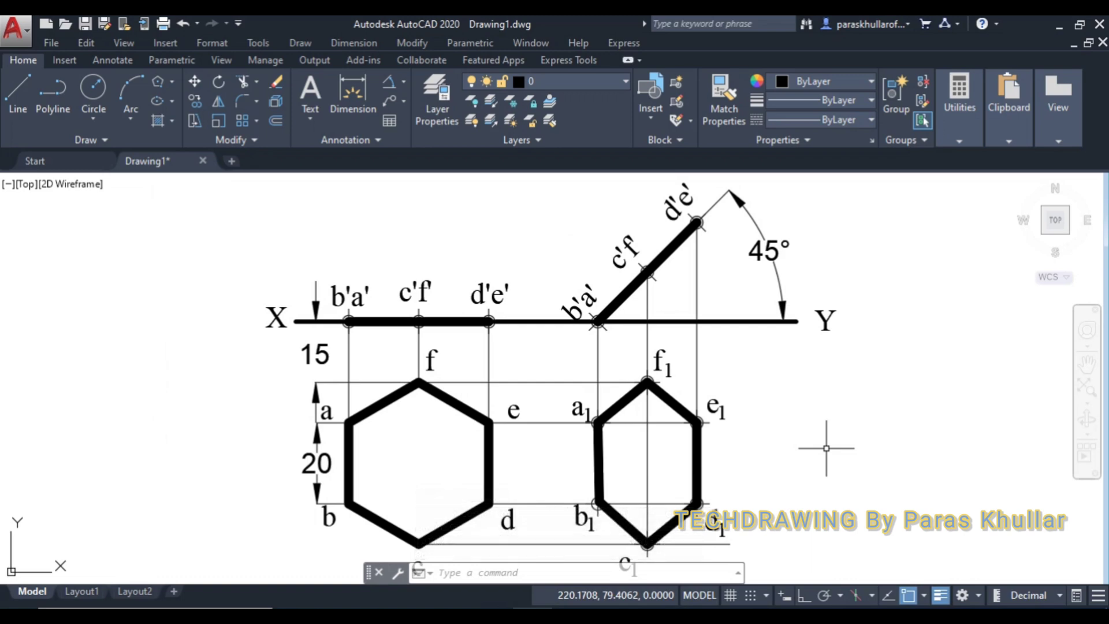
{"action": "middle_click_drag", "start_coordinate": [826, 449], "coordinate": [827, 436]}
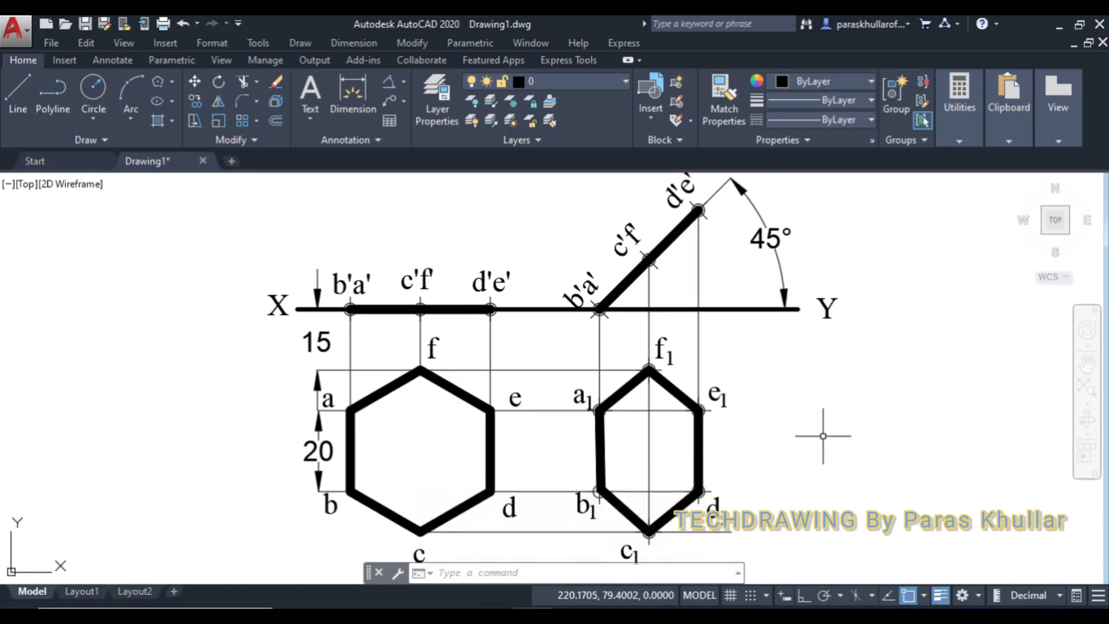
{"action": "key", "text": "ctrl+v"}
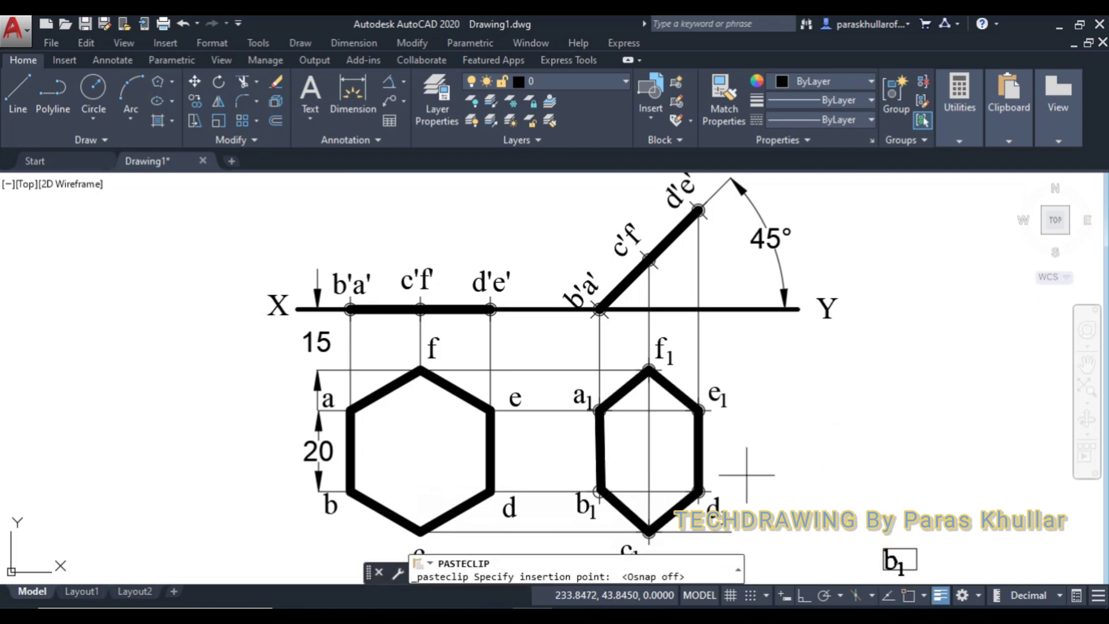
- Place the pasted label above the left views and retype it as 'Hexagonal Plane assumed parallel to HP'
{"action": "middle_click_drag", "start_coordinate": [854, 421], "coordinate": [890, 482]}
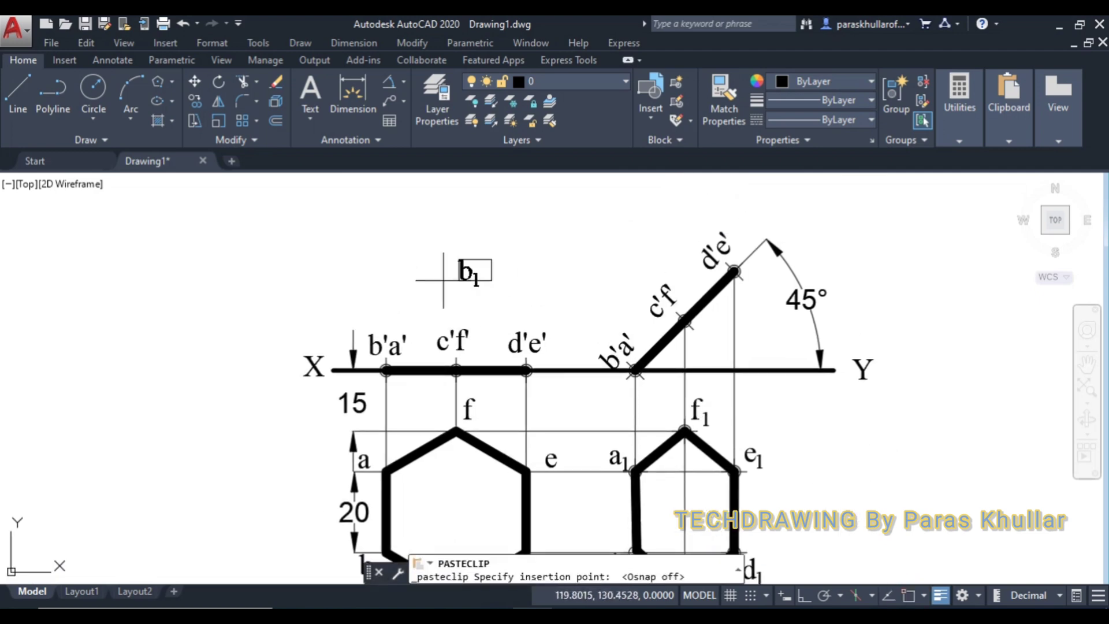
{"action": "left_click", "coordinate": [389, 255]}
{"action": "left_click", "coordinate": [400, 237]}
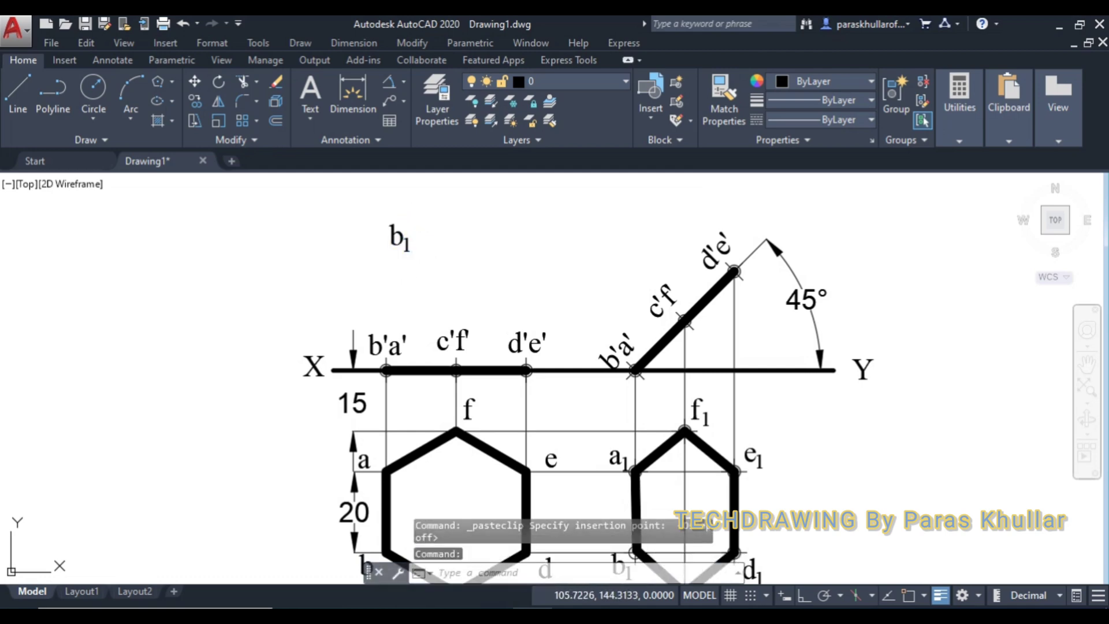
{"action": "double_click", "coordinate": [404, 237]}
{"action": "left_click_drag", "start_coordinate": [425, 211], "coordinate": [577, 211]}
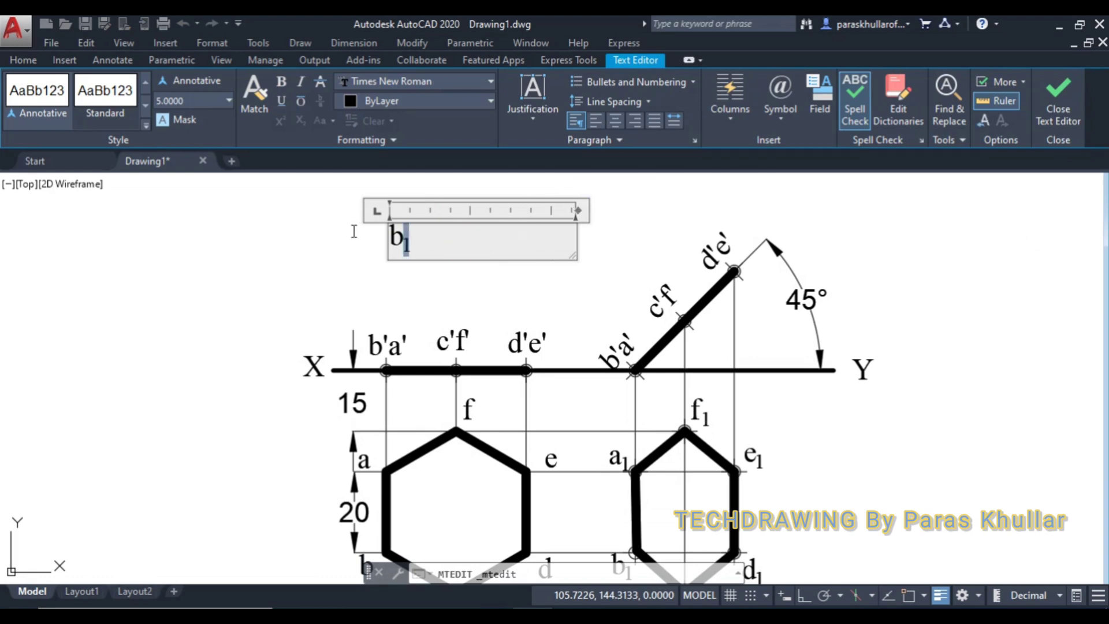
{"action": "key", "text": "ctrl+a"}
{"action": "type", "text": "He"}
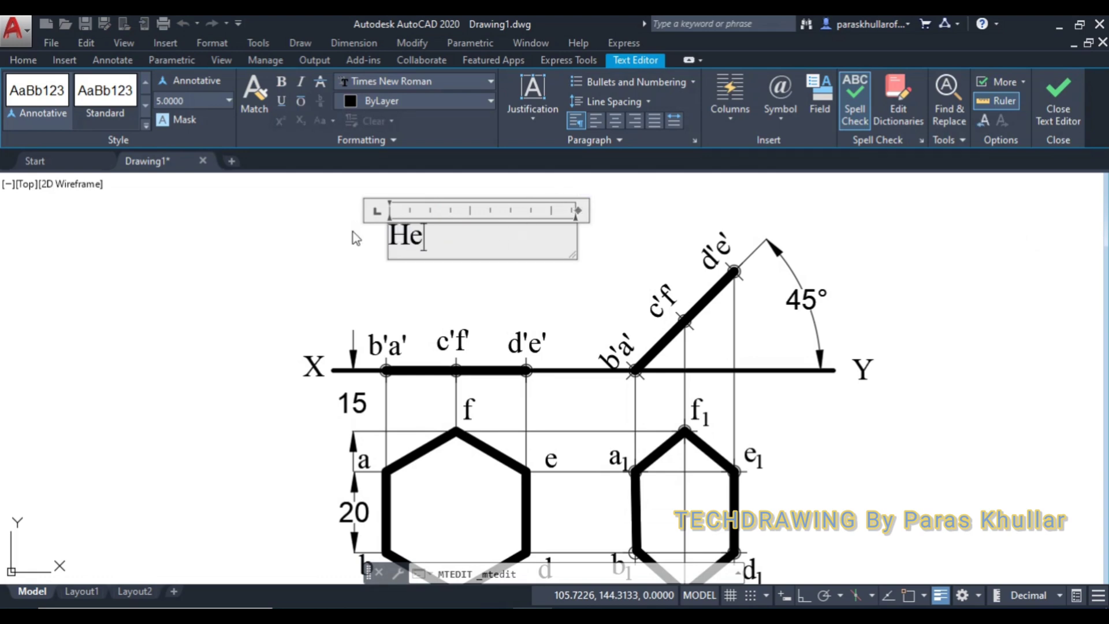
{"action": "type", "text": "xagonal "}
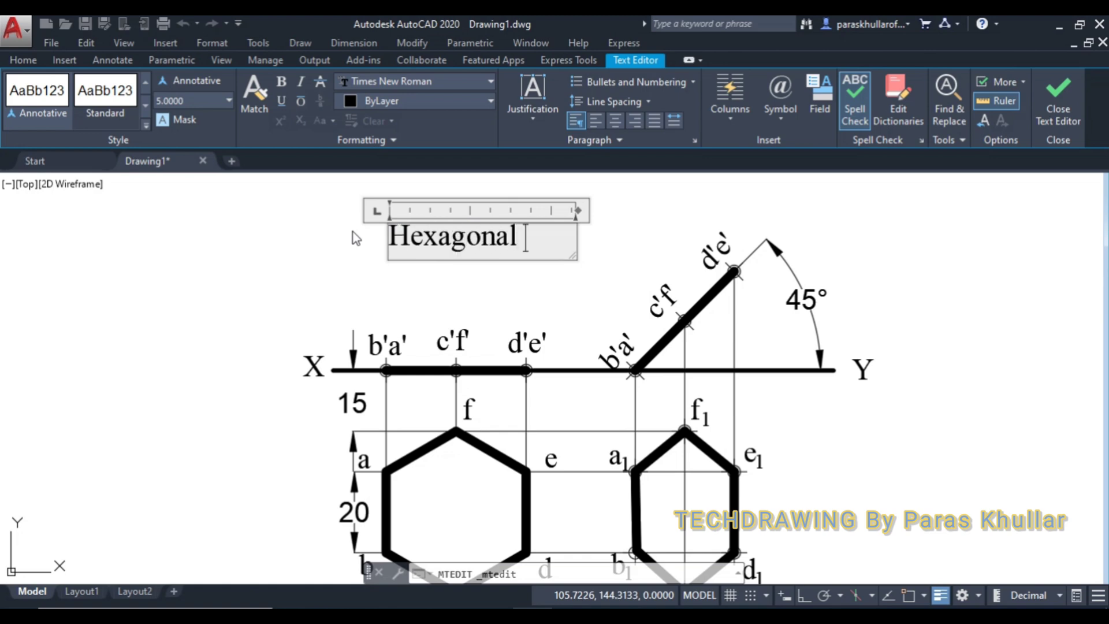
{"action": "type", "text": "Plane"}
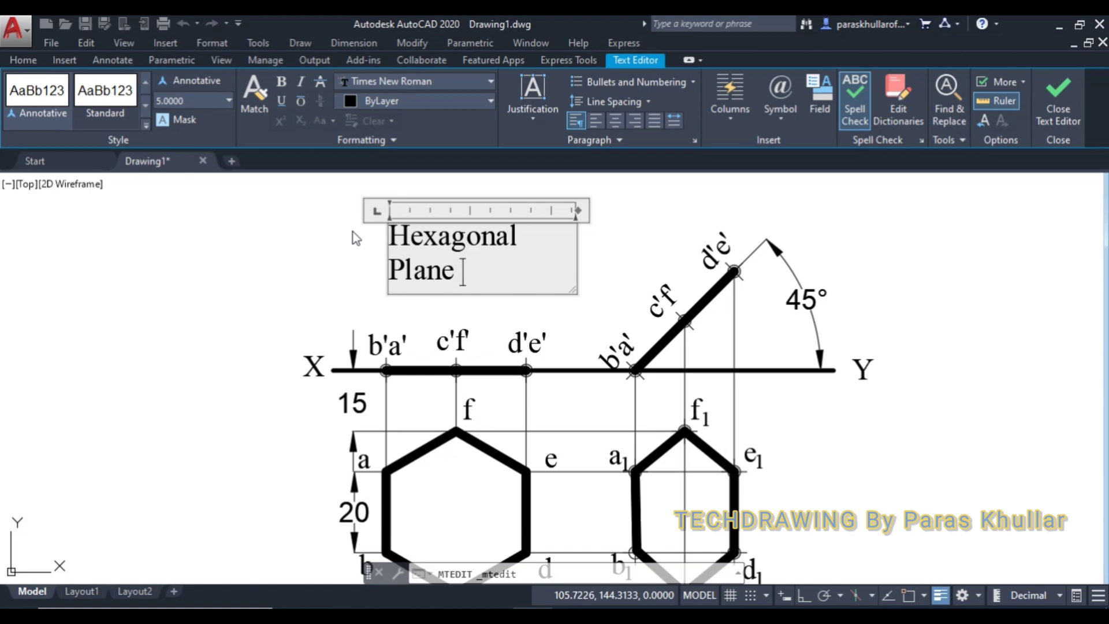
{"action": "type", "text": " assumed paralle"}
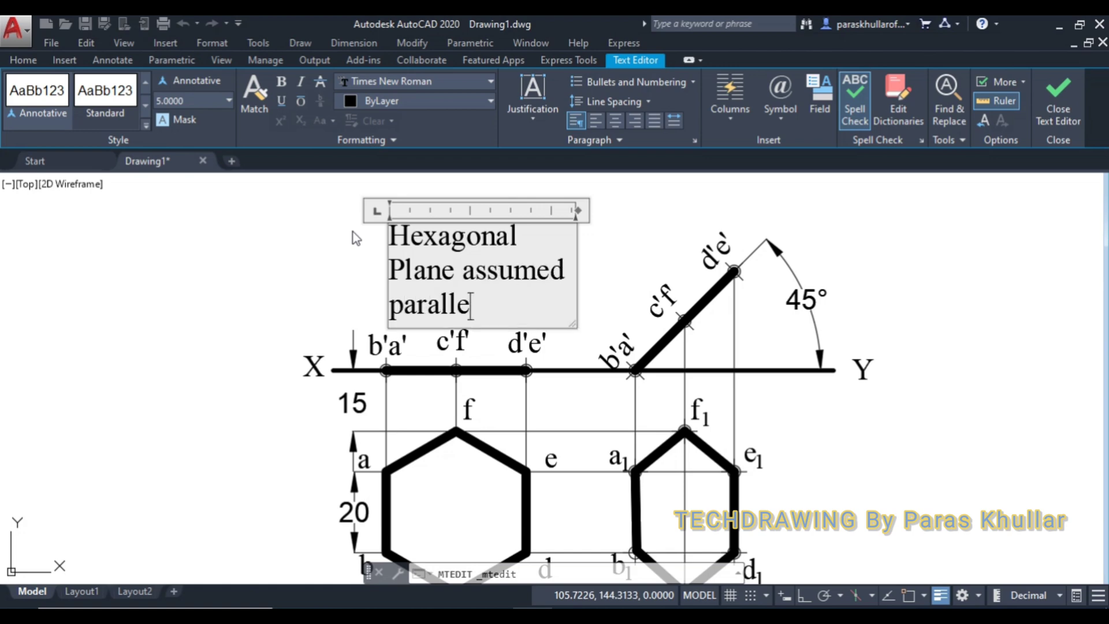
{"action": "type", "text": "l to HP"}
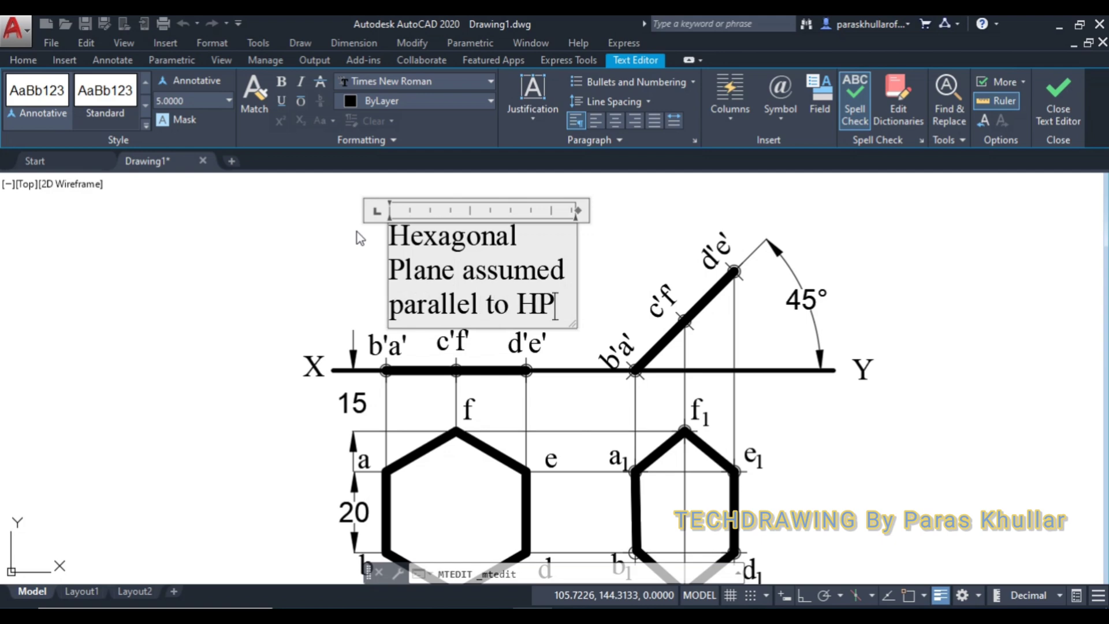
- Widen the caption's text box and set its text height to 4
{"action": "left_click_drag", "start_coordinate": [576, 210], "coordinate": [595, 211]}
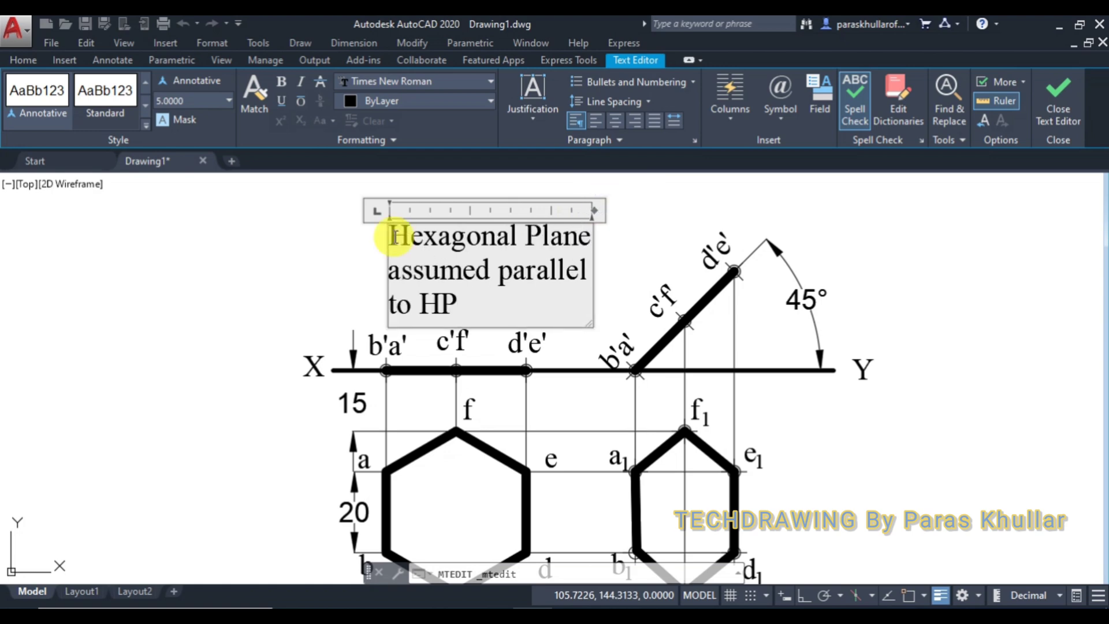
{"action": "left_click_drag", "start_coordinate": [389, 238], "coordinate": [467, 302]}
{"action": "left_click", "coordinate": [179, 99]}
{"action": "key", "text": "Return"}
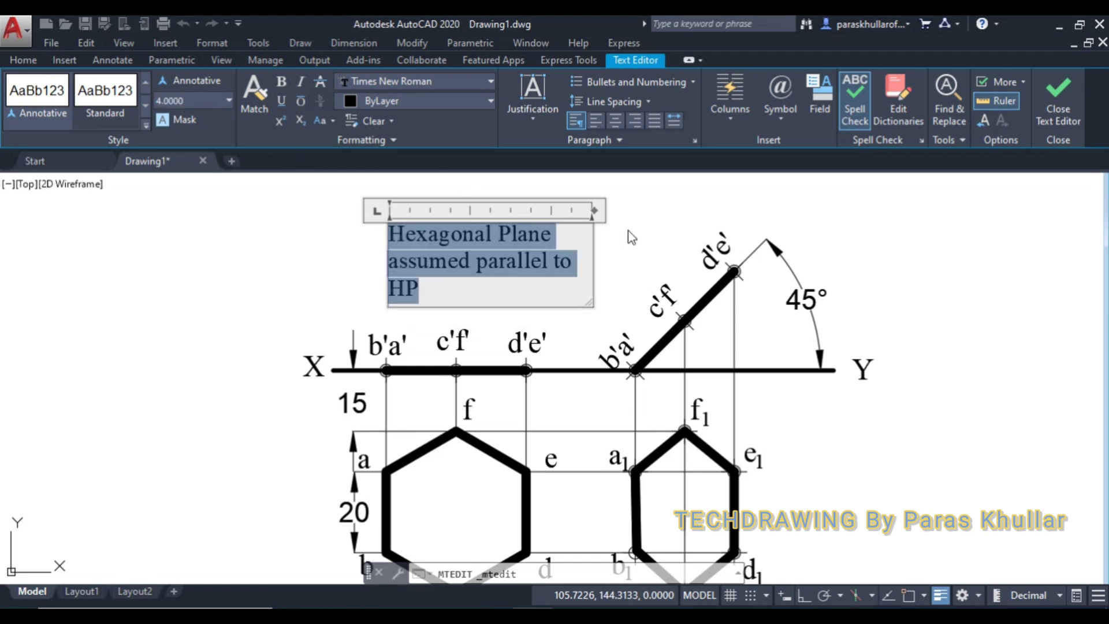
{"action": "left_click", "coordinate": [632, 237]}
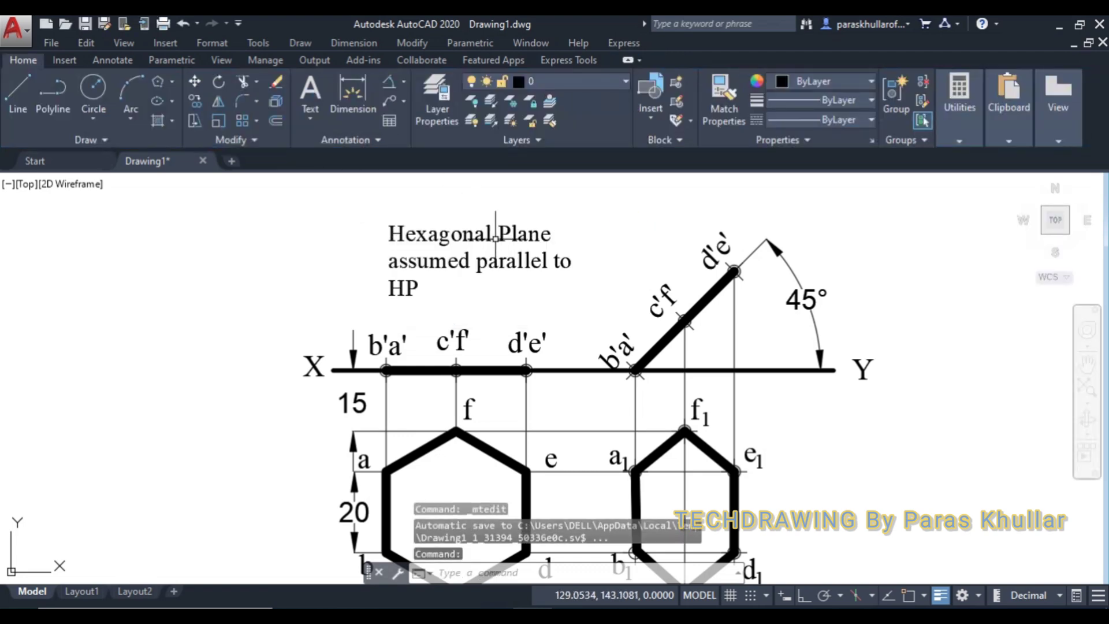
- Copy the caption above the inclined view and edit it to 'Hexagonal Plane inclined to HP'
{"action": "middle_click_drag", "start_coordinate": [606, 240], "coordinate": [530, 341]}
{"action": "left_click", "coordinate": [413, 309]}
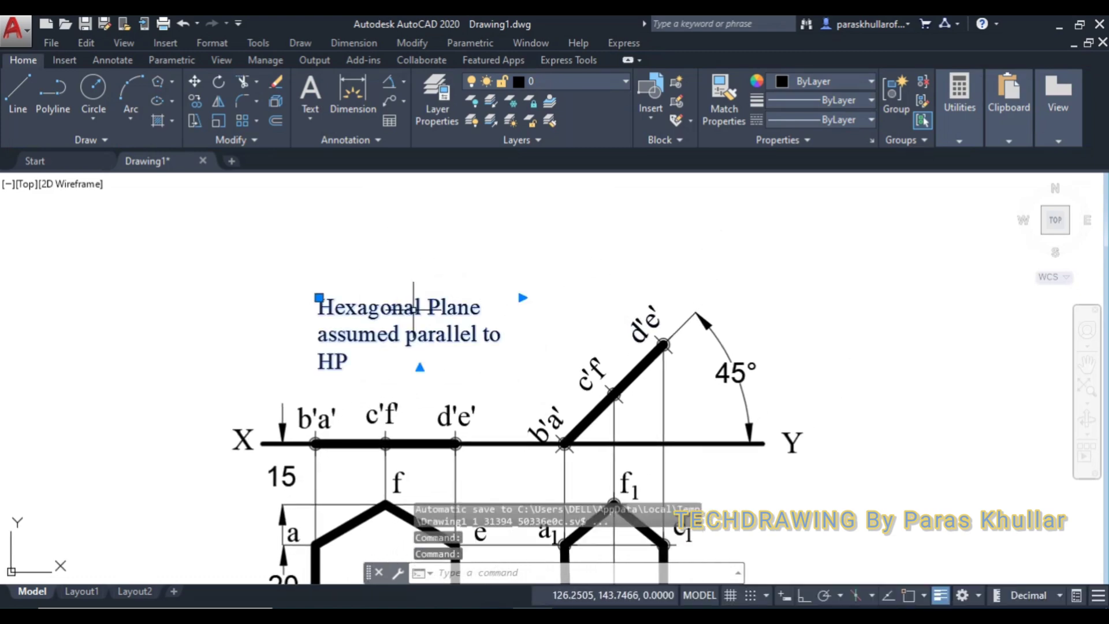
{"action": "key", "text": "ctrl+c"}
{"action": "key", "text": "ctrl+v"}
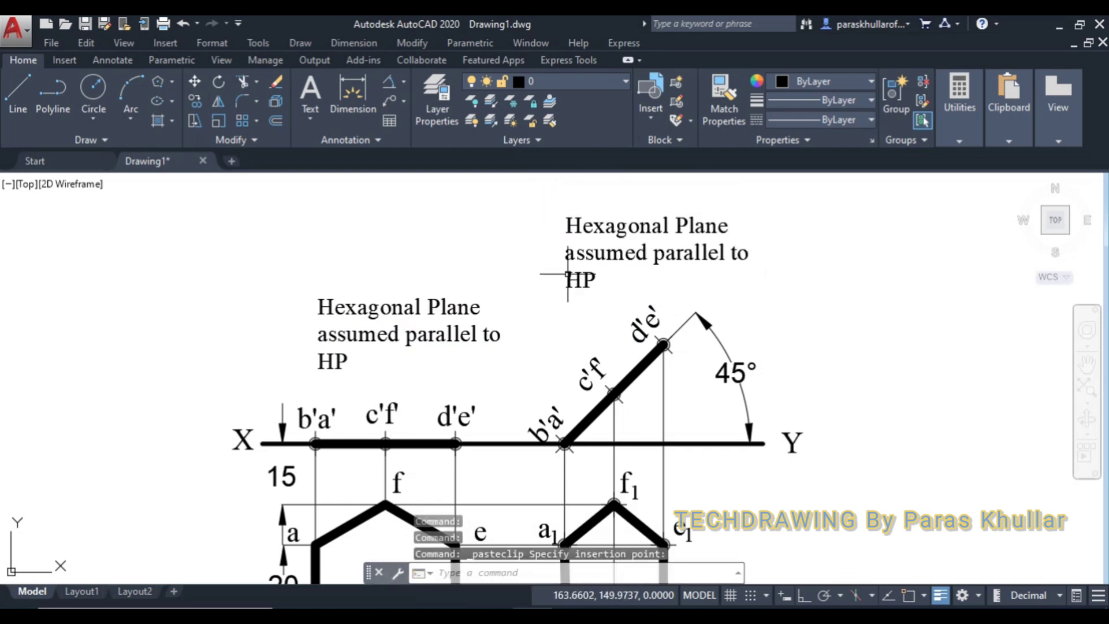
{"action": "left_click", "coordinate": [567, 275]}
{"action": "double_click", "coordinate": [572, 260]}
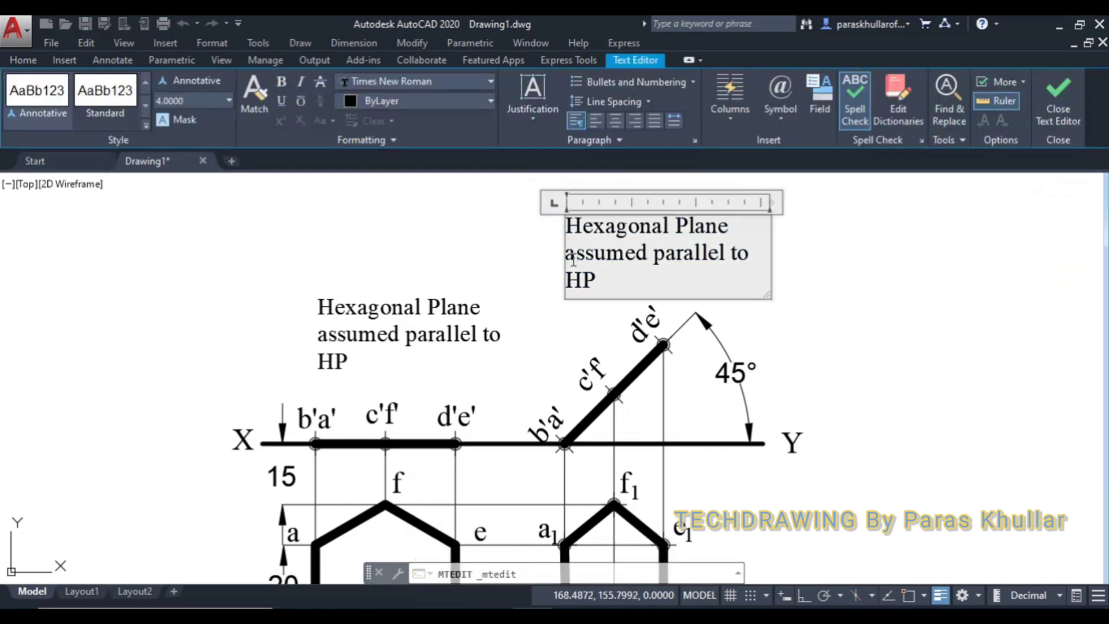
{"action": "left_click_drag", "start_coordinate": [567, 254], "coordinate": [595, 278]}
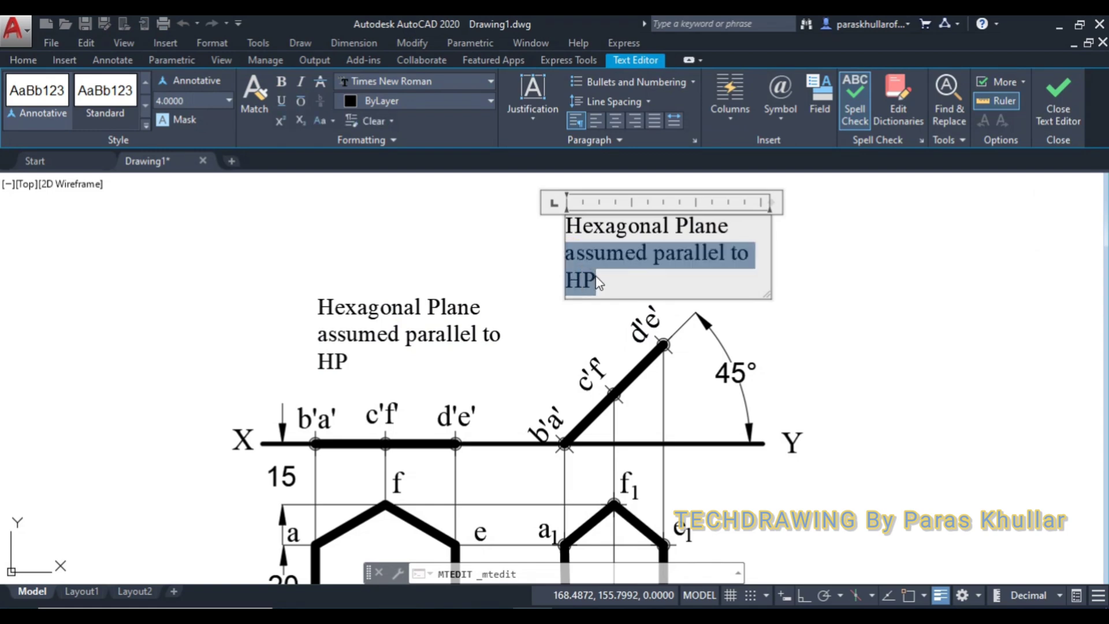
{"action": "type", "text": "inclined "}
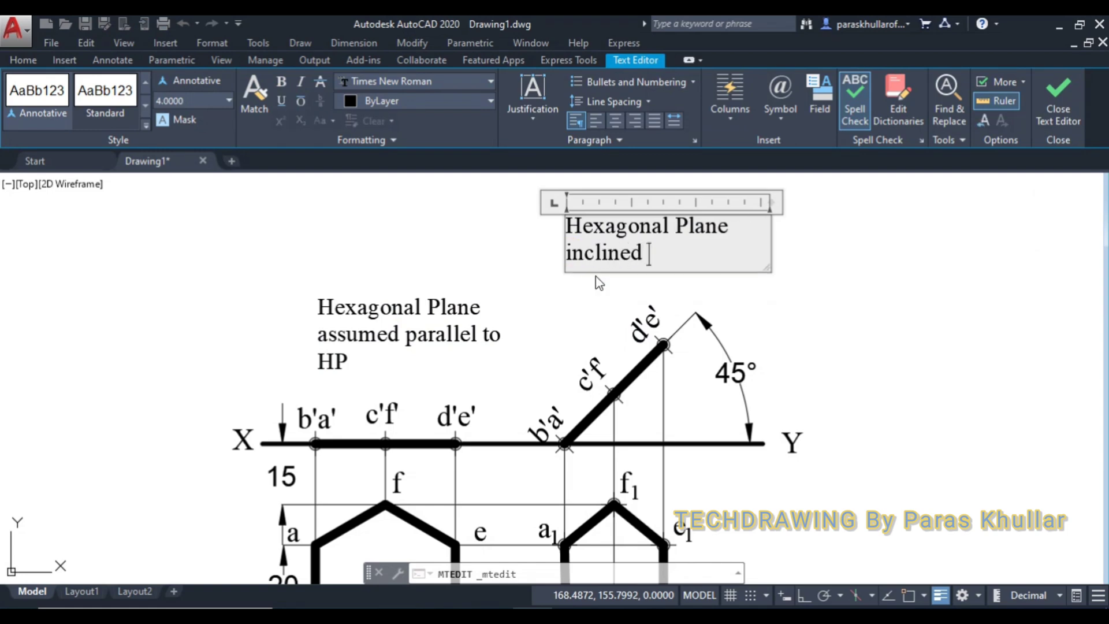
{"action": "type", "text": "to HP"}
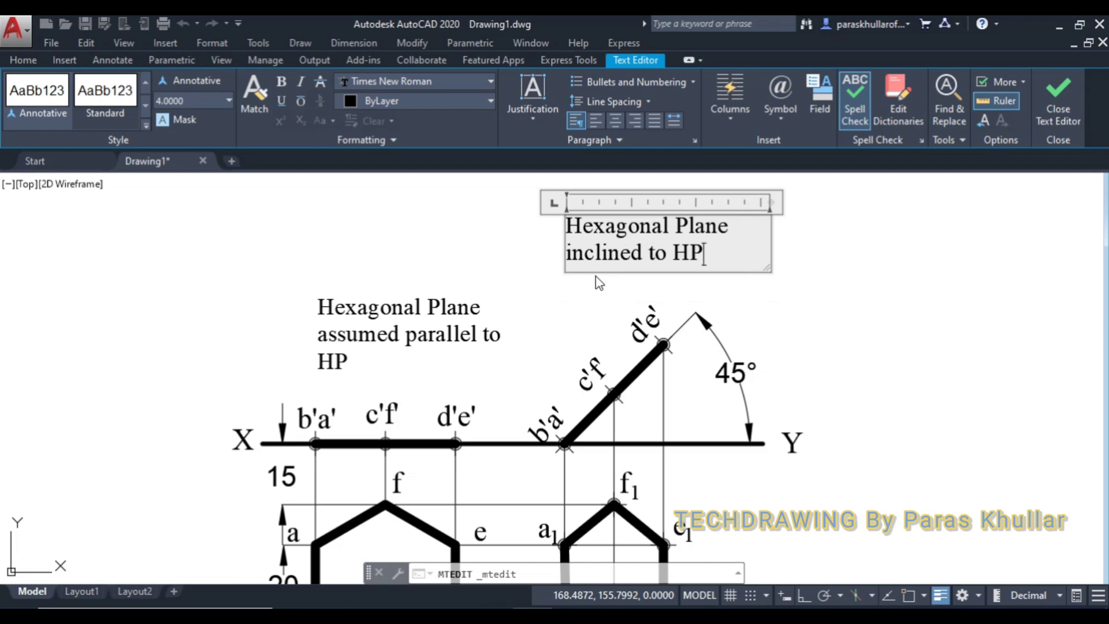
{"action": "left_click", "coordinate": [834, 272]}
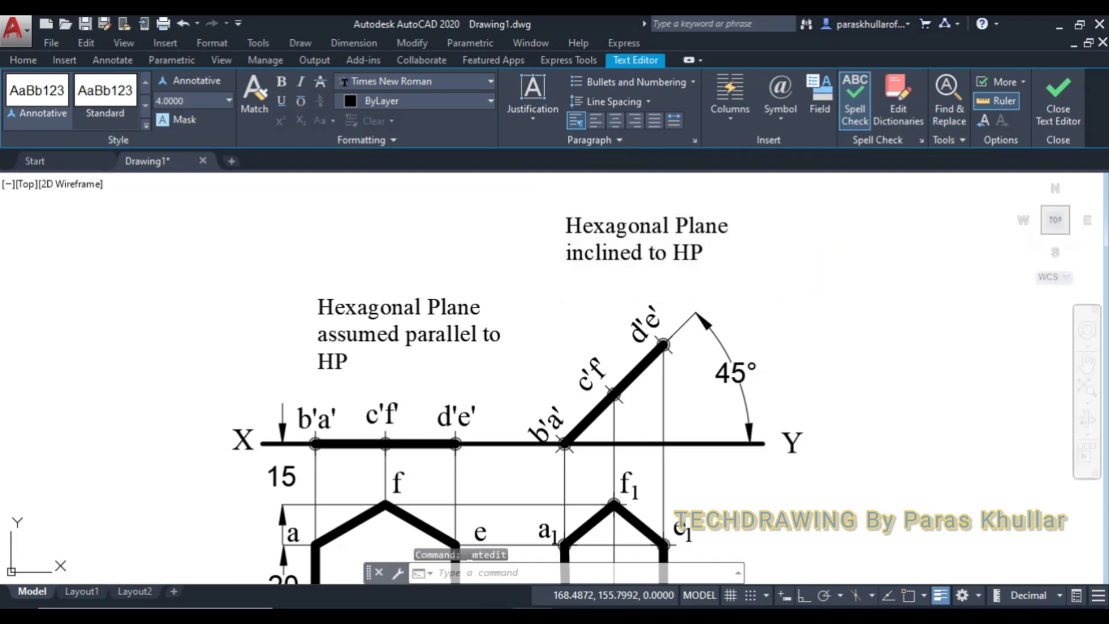
- Move the first caption up level with the second, then fit the drawing in view
{"action": "left_click", "coordinate": [450, 307]}
{"action": "left_click_drag", "start_coordinate": [450, 305], "coordinate": [451, 224]}
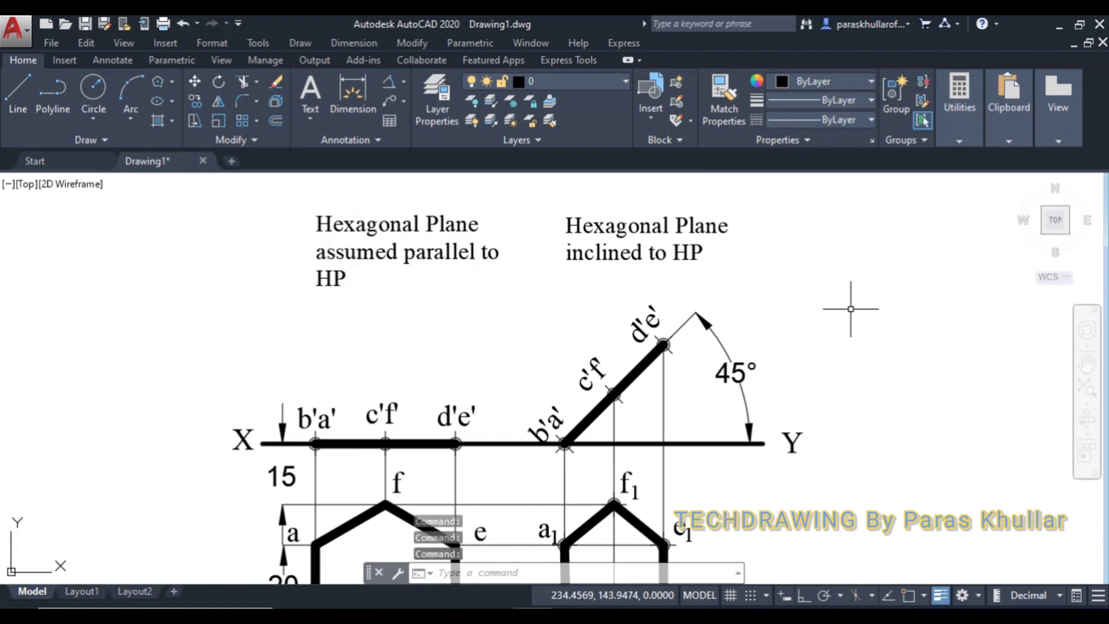
{"action": "middle_click", "coordinate": [891, 308]}
{"action": "middle_click", "coordinate": [891, 307]}
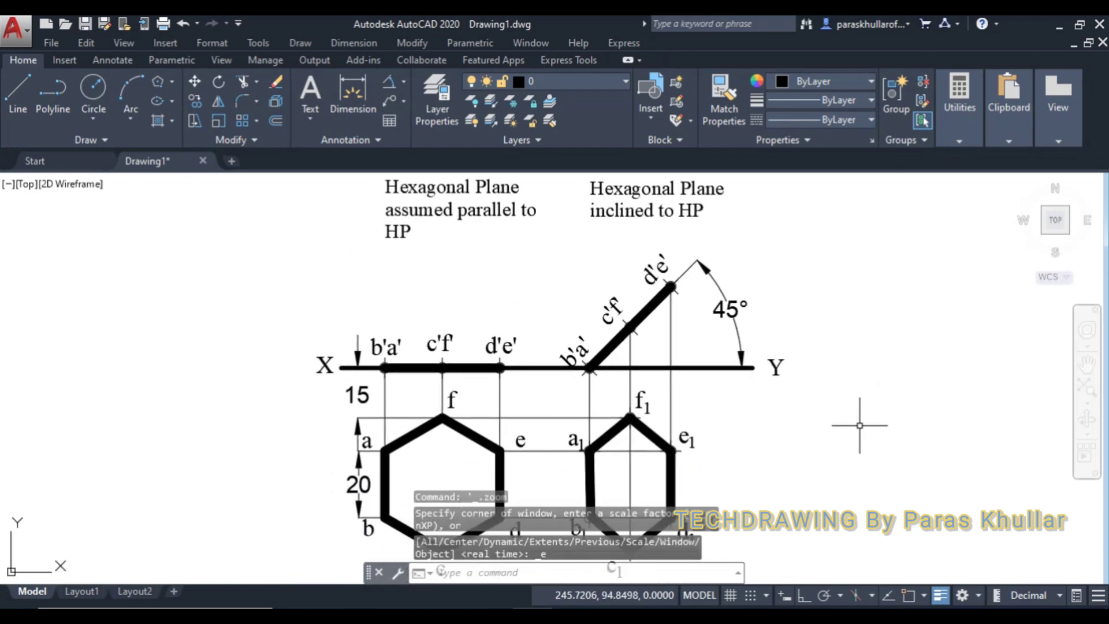
{"action": "mouse_move", "coordinate": [861, 413]}
{"action": "middle_mouse_down"}
{"action": "mouse_move", "coordinate": [850, 416]}
{"action": "mouse_move", "coordinate": [851, 403]}
{"action": "middle_mouse_up"}
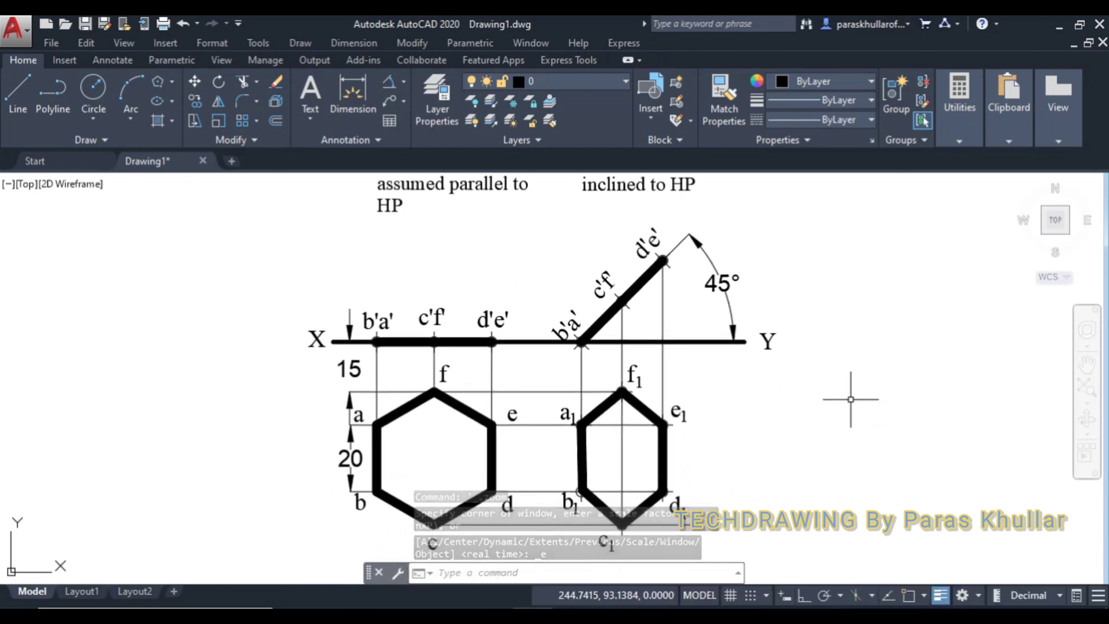